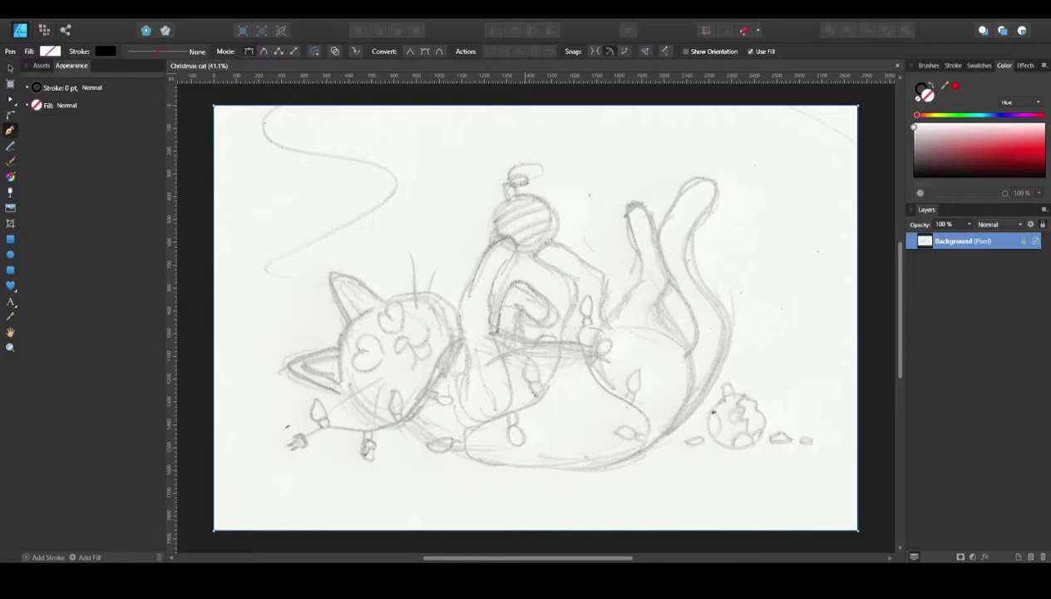
Trace one closed outline over the sketch along the cat's cheek, belly, back and ear, then deselect it.
scroll(344, 348, "down", 1)
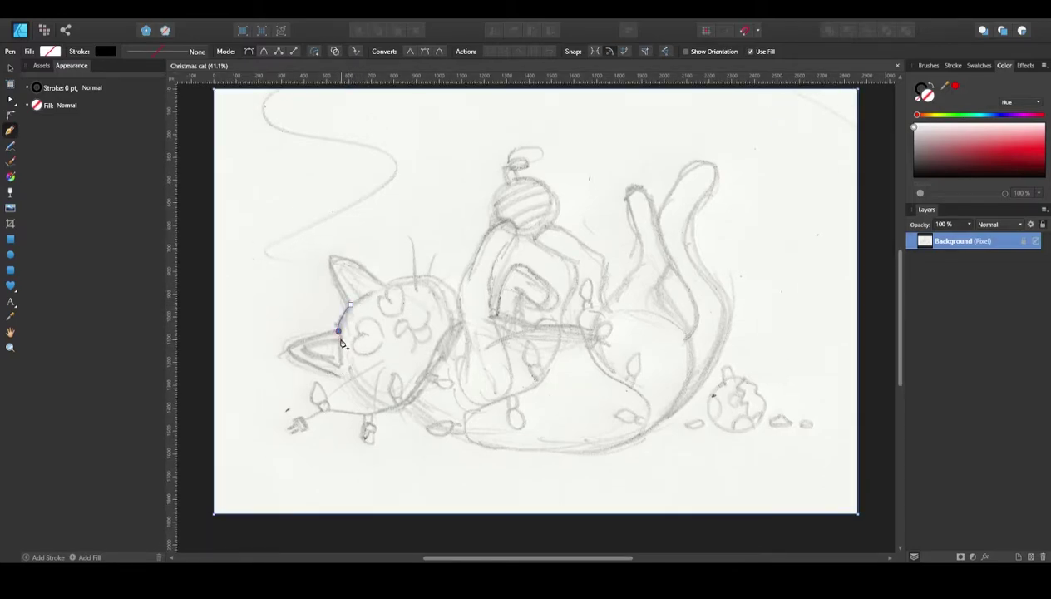
left_click_drag(341, 343, 341, 343)
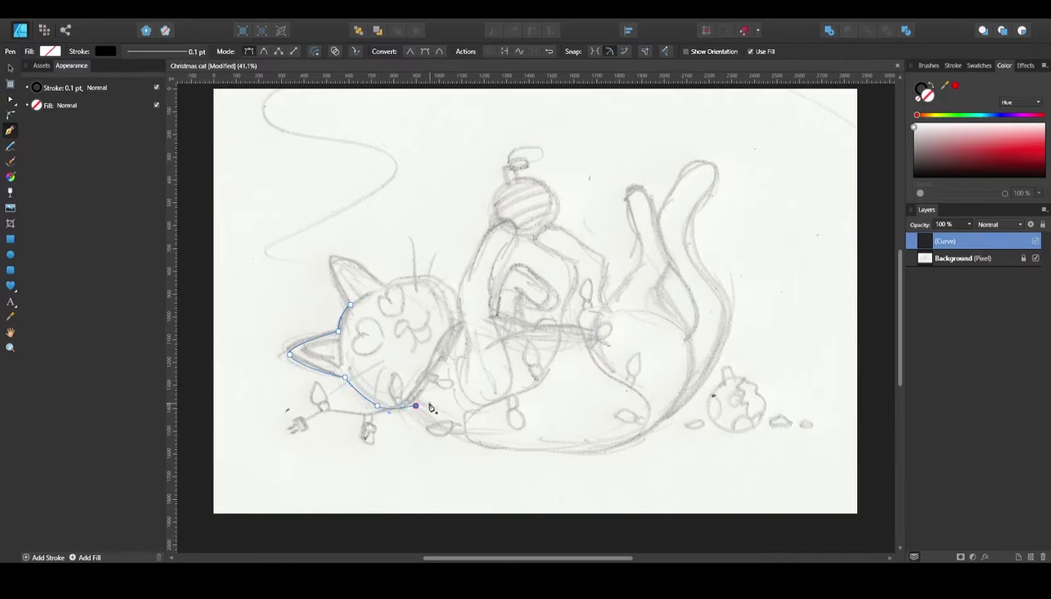
left_click_drag(555, 451, 717, 454)
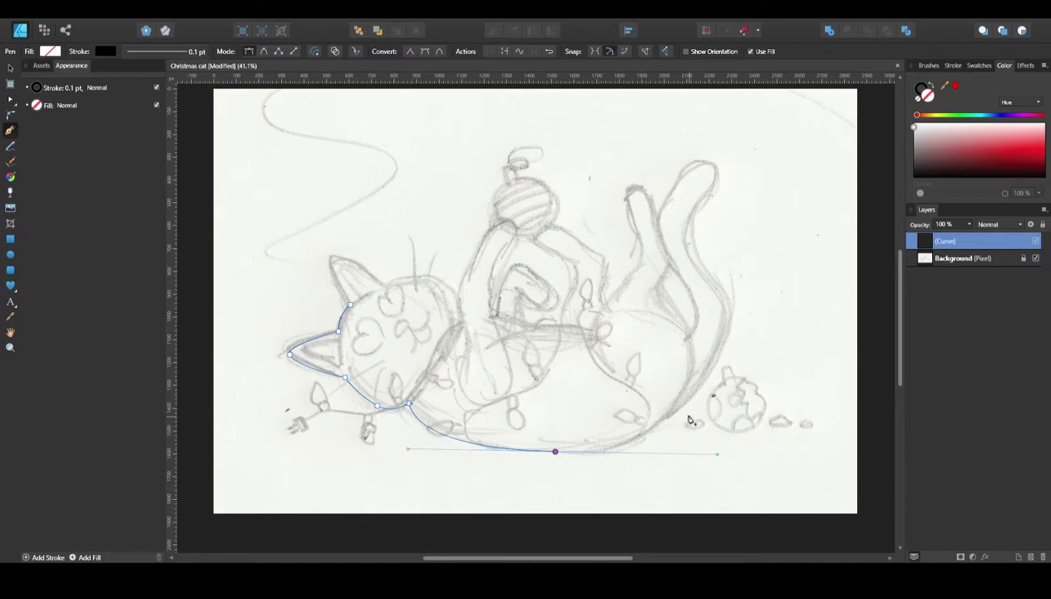
left_click_drag(689, 381, 694, 370)
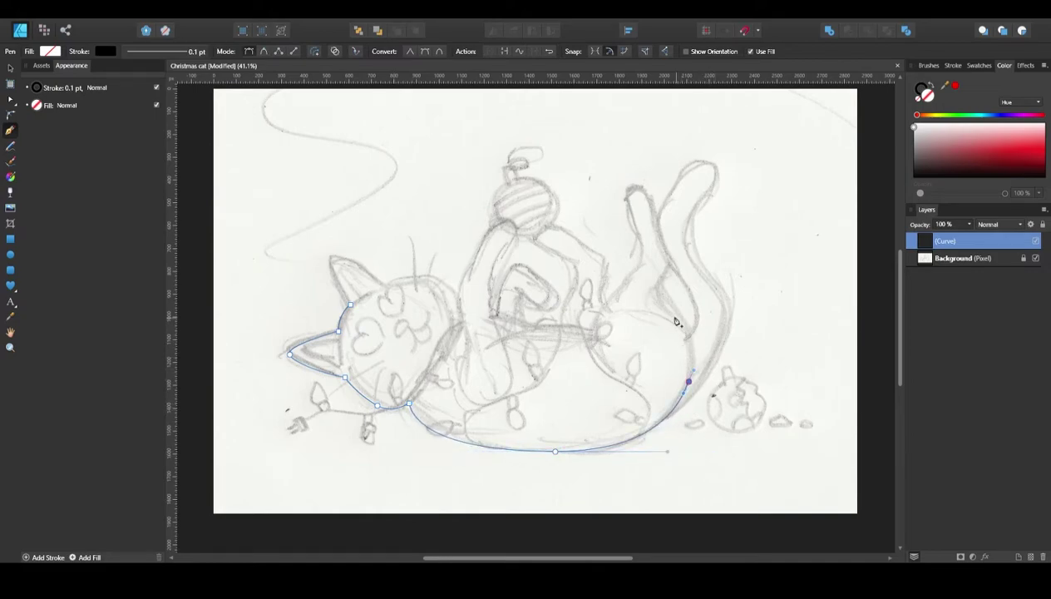
left_click(673, 264)
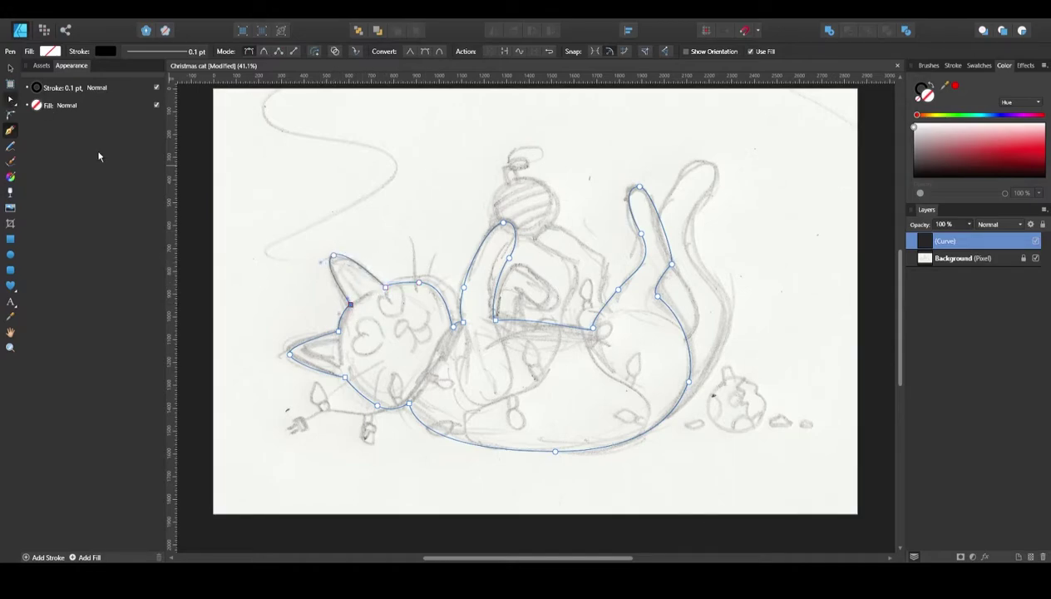
key("a")
left_click(335, 256)
left_click(348, 241)
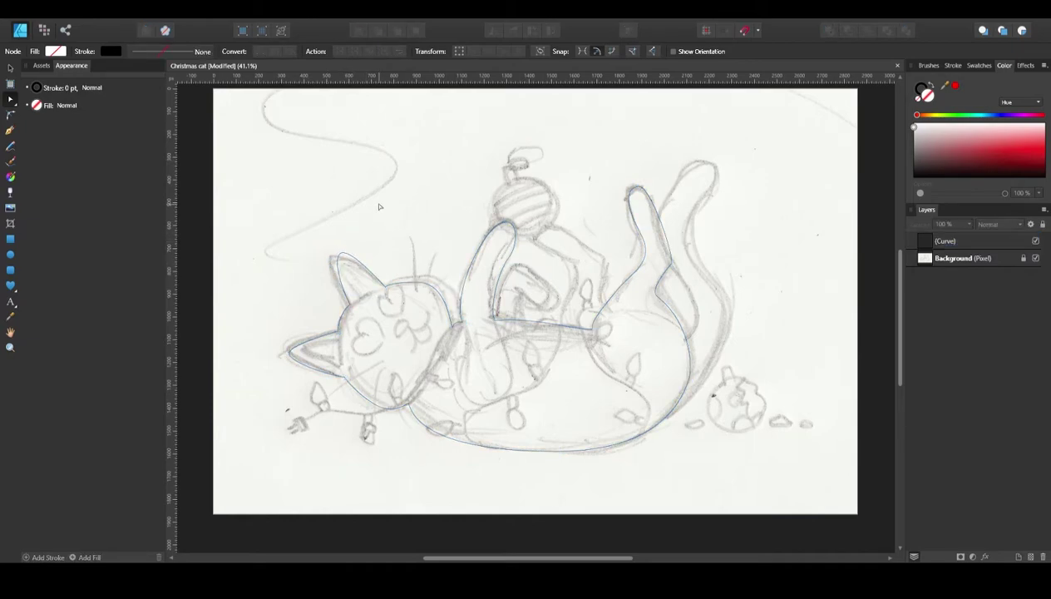
Nudge the ear-tip and head-top points of the body outline to match the sketch.
left_click(346, 245)
left_click_drag(339, 256, 345, 258)
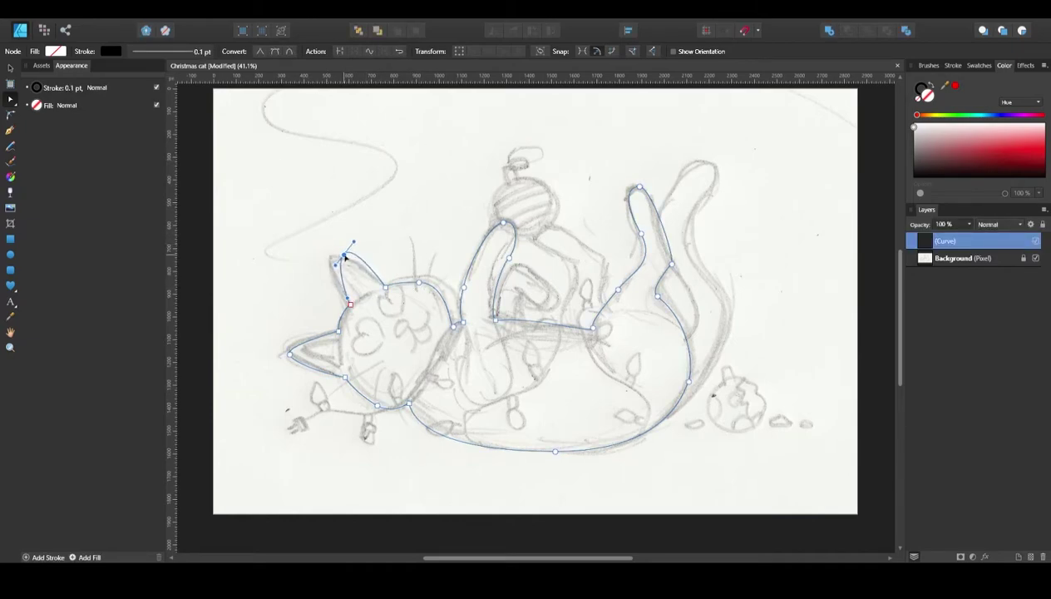
scroll(340, 262, "down", 2)
left_click(386, 219)
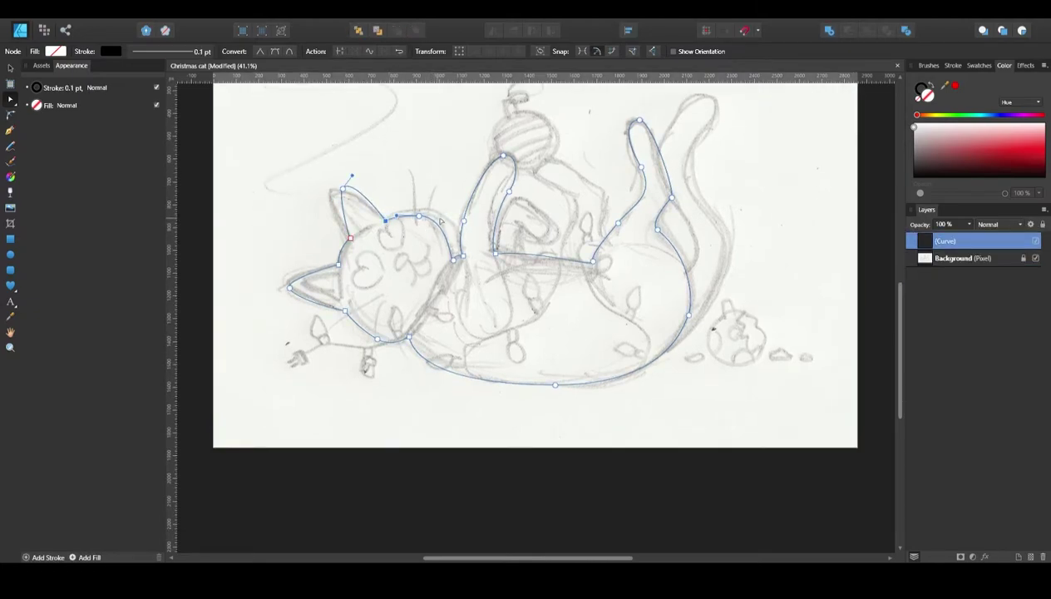
scroll(441, 220, "up", 1)
left_click(419, 249)
scroll(536, 322, "up", 1)
left_click(956, 258)
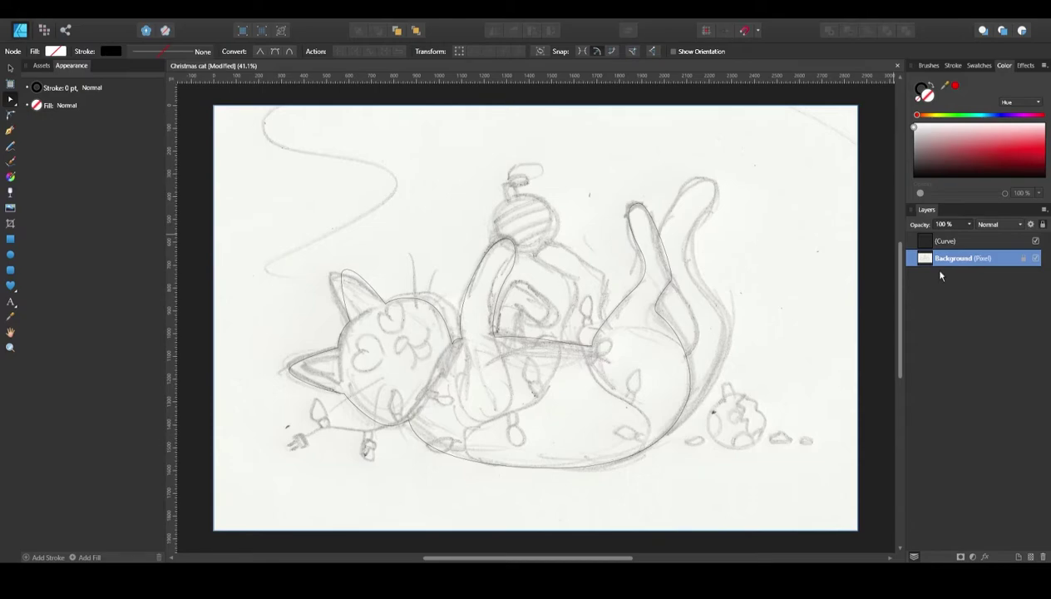
Draw closed outlines for the curled paw and the arm reaching toward the ball.
left_click(10, 129)
scroll(715, 296, "up", 2)
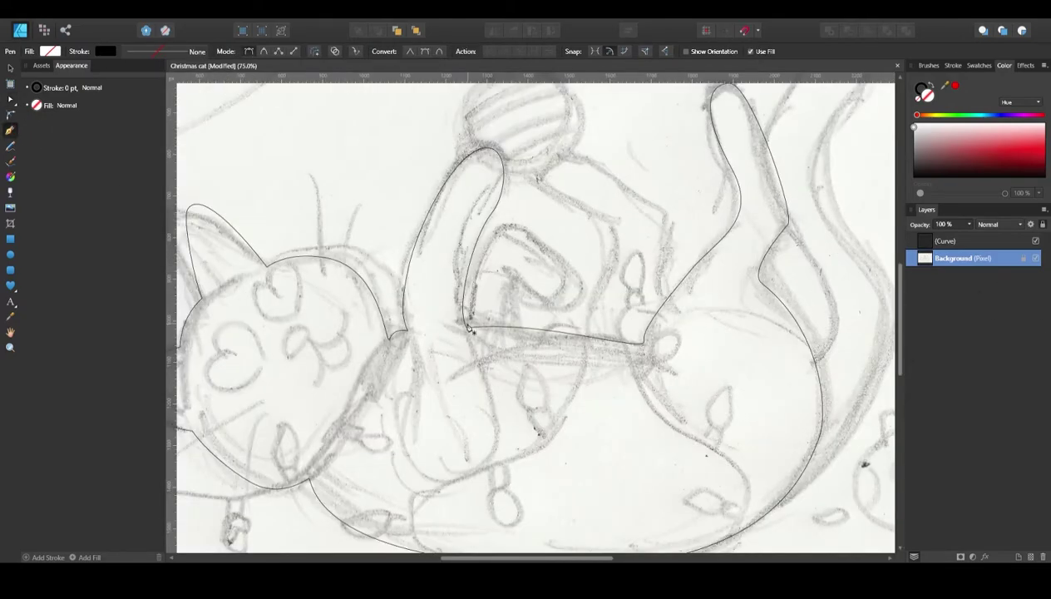
left_click(583, 279)
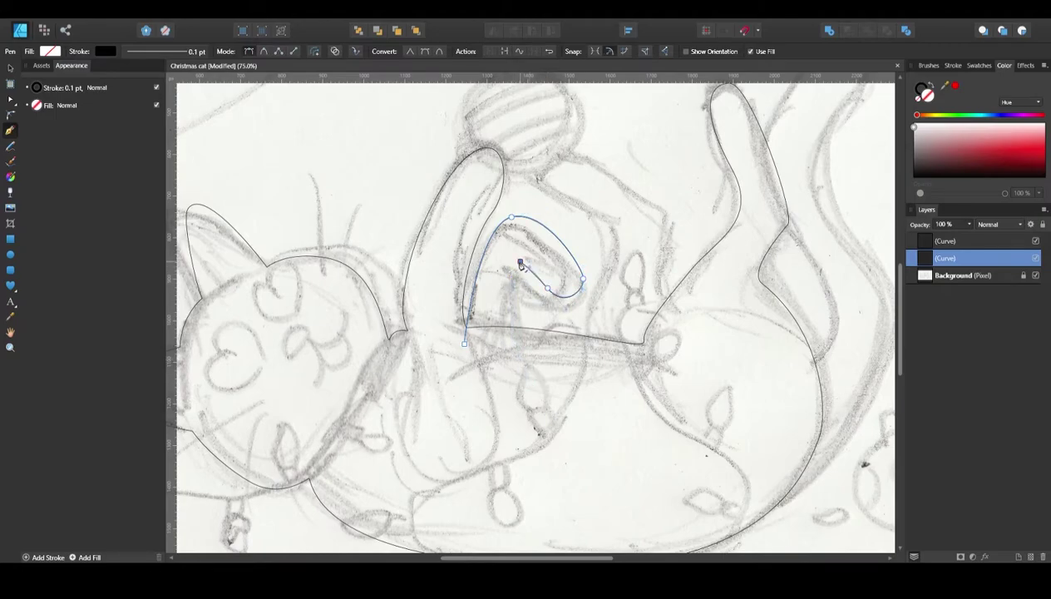
scroll(553, 408, "up", 1)
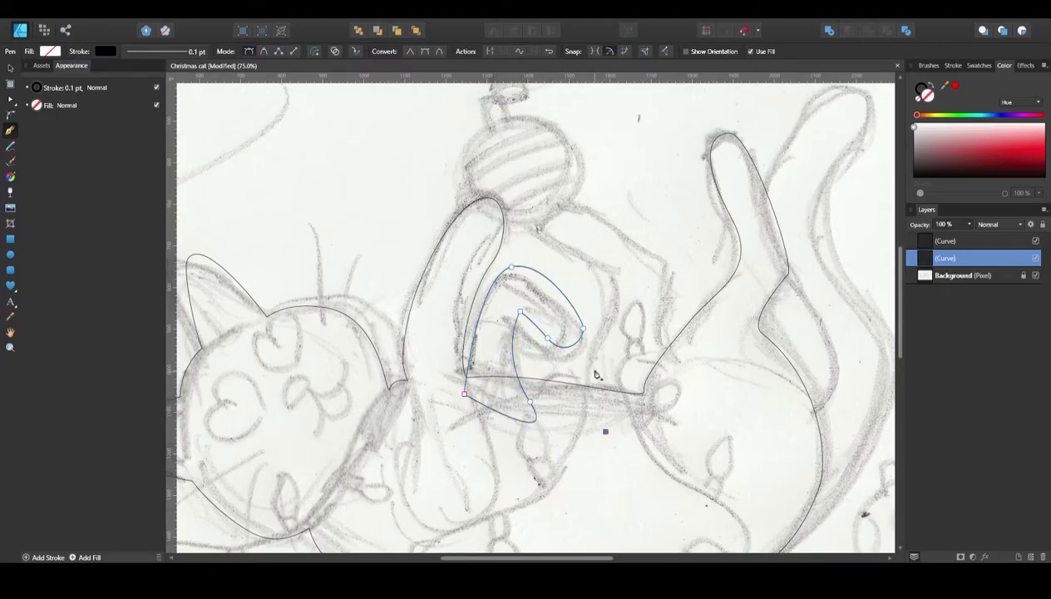
left_click_drag(604, 268, 612, 273)
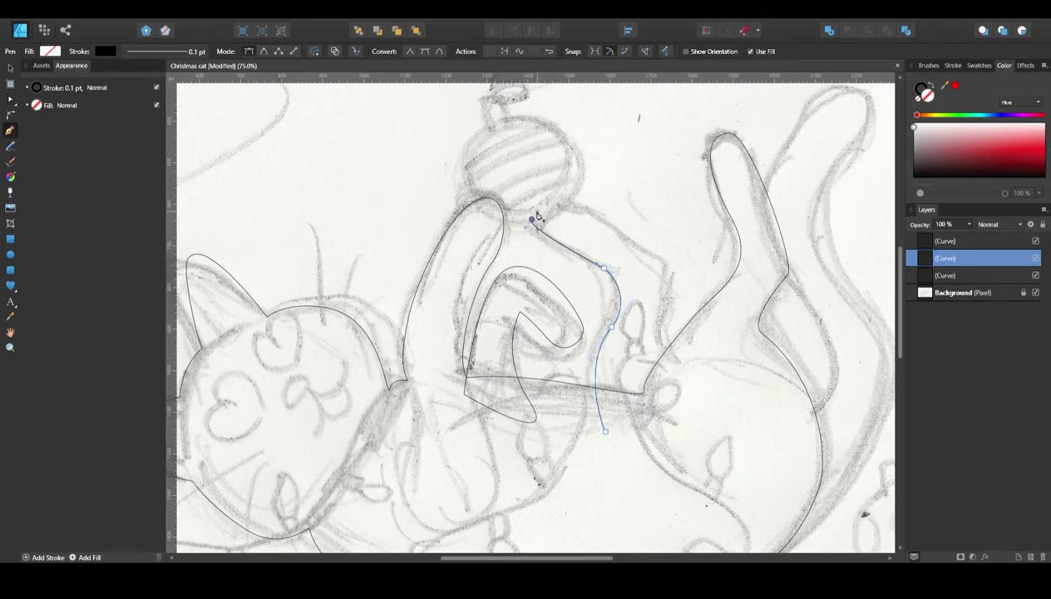
left_click(667, 264)
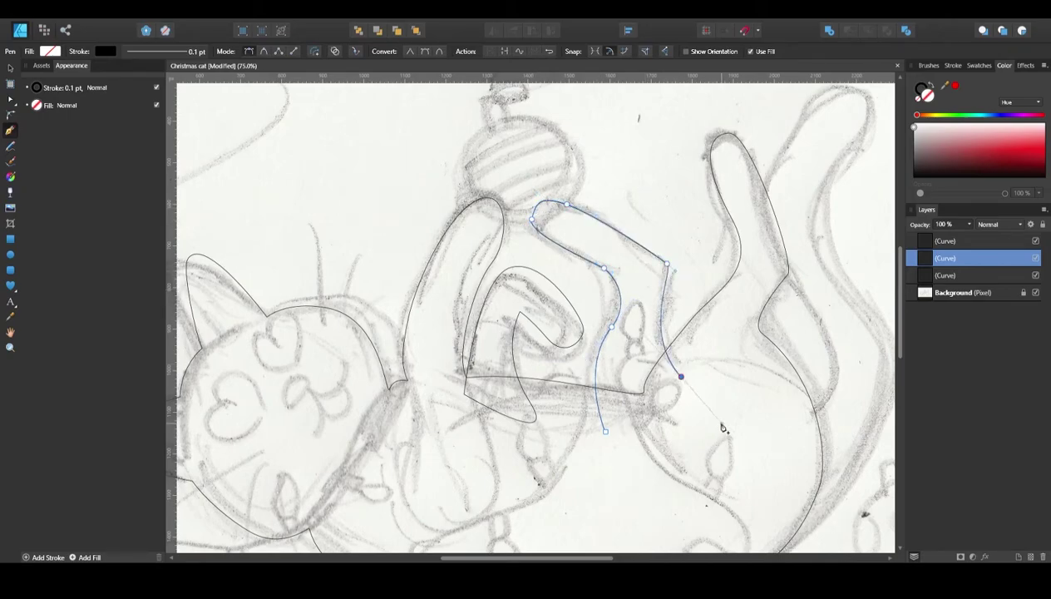
left_click(682, 439)
left_click(605, 431)
scroll(598, 439, "right", 5)
scroll(596, 441, "right", 3)
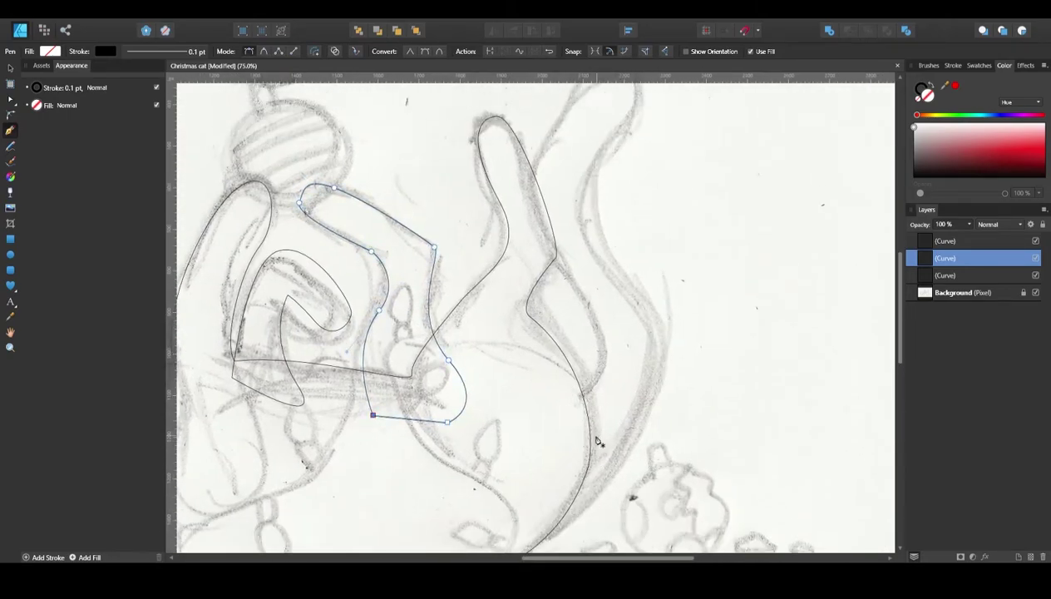
Trace a closed curved outline around the cat's tail.
mouse_move(666, 323)
left_mouse_down()
mouse_move(654, 227)
mouse_move(660, 147)
left_mouse_up()
scroll(633, 250, "up", 3)
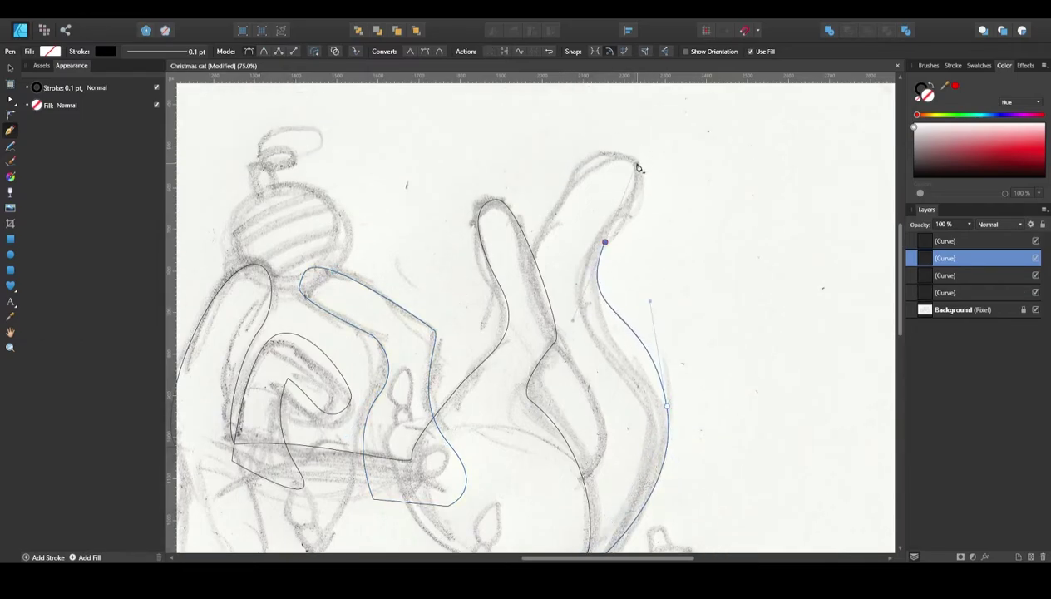
left_click_drag(654, 313, 653, 335)
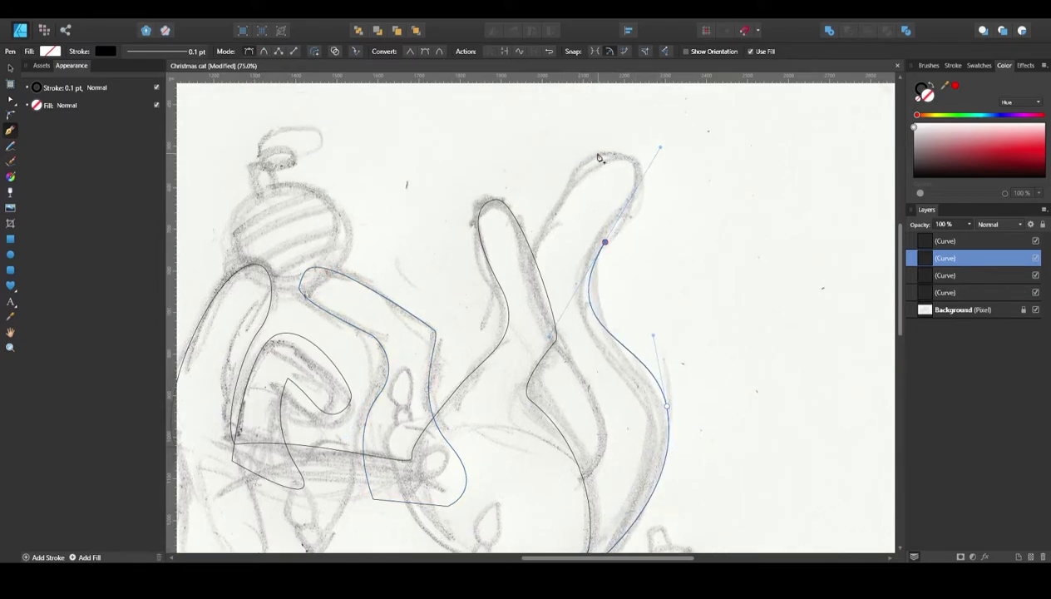
left_click_drag(598, 154, 588, 158)
left_click(553, 335)
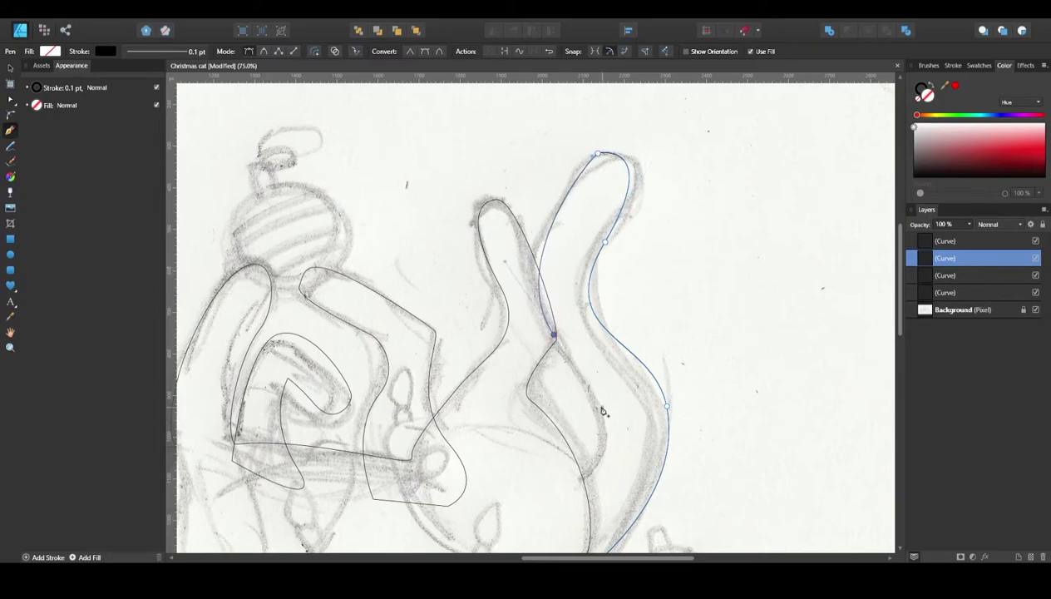
scroll(599, 411, "up", 1)
scroll(586, 416, "up", 1)
scroll(583, 404, "up", 2)
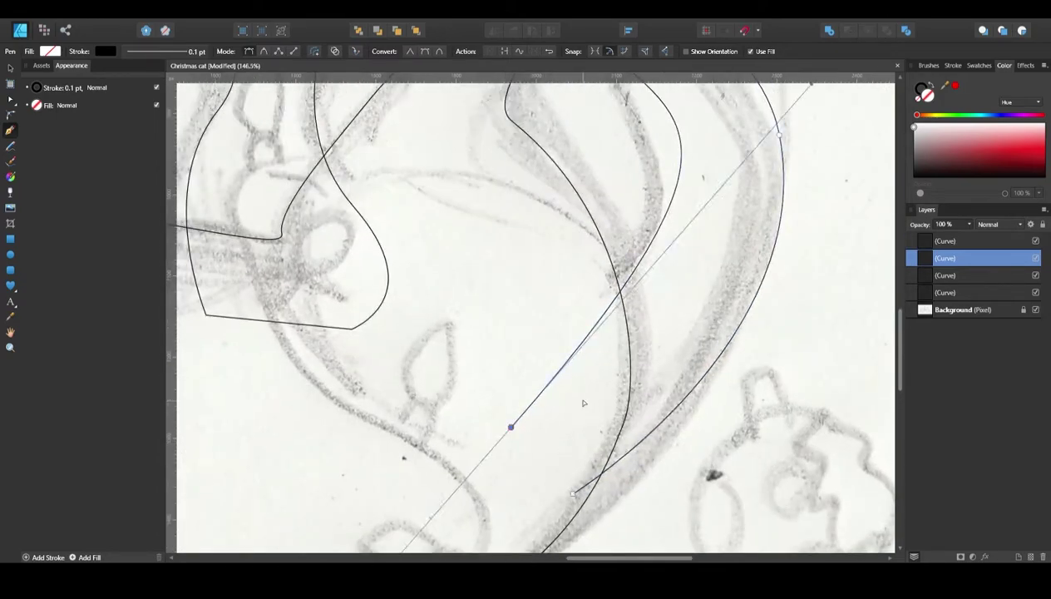
scroll(583, 404, "down", 3)
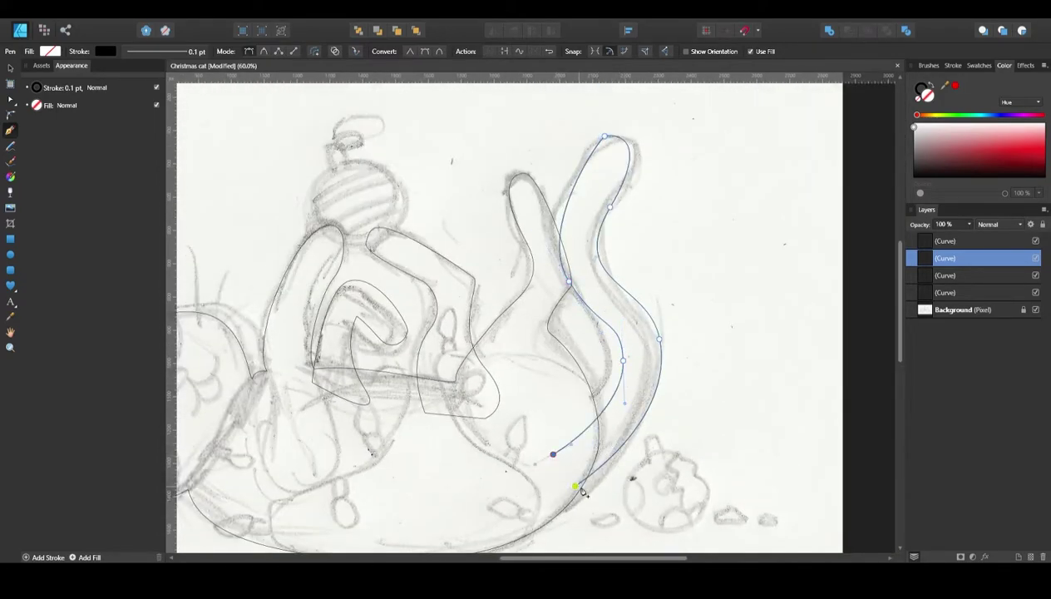
left_click(576, 486)
scroll(565, 433, "up", 2)
Reshape the tail tip by moving its top point, then deselect the tail.
key("a")
left_click(613, 186)
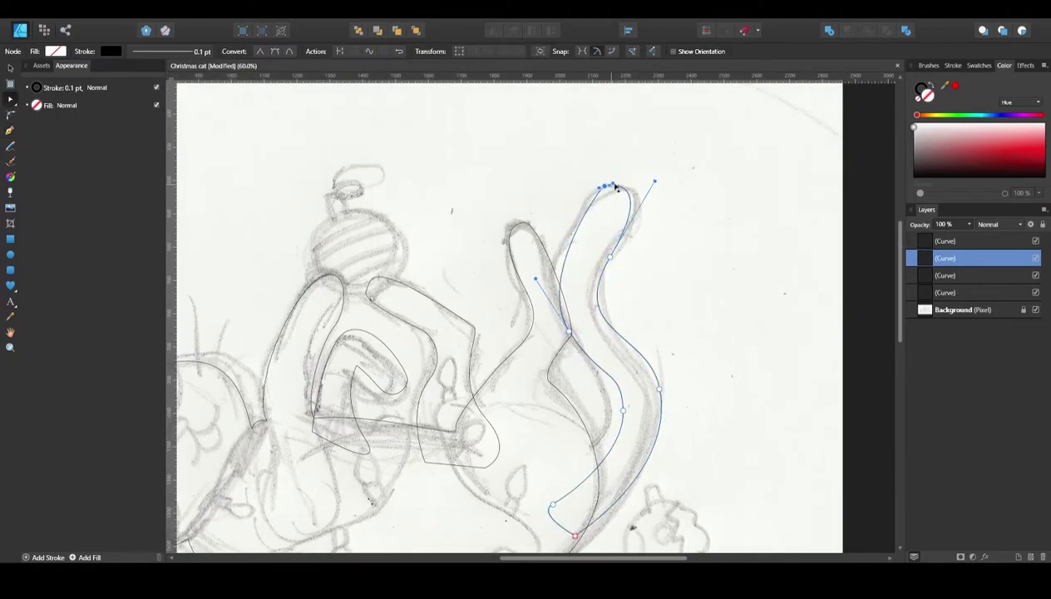
left_click_drag(616, 188, 610, 193)
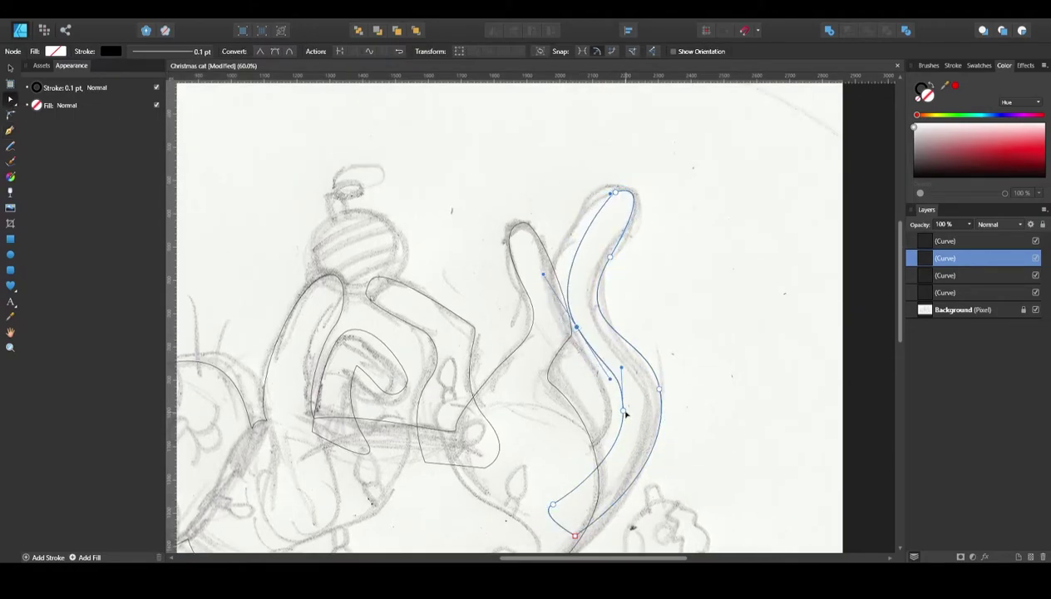
left_click(582, 314)
scroll(597, 291, "down", 2)
scroll(597, 291, "up", 2)
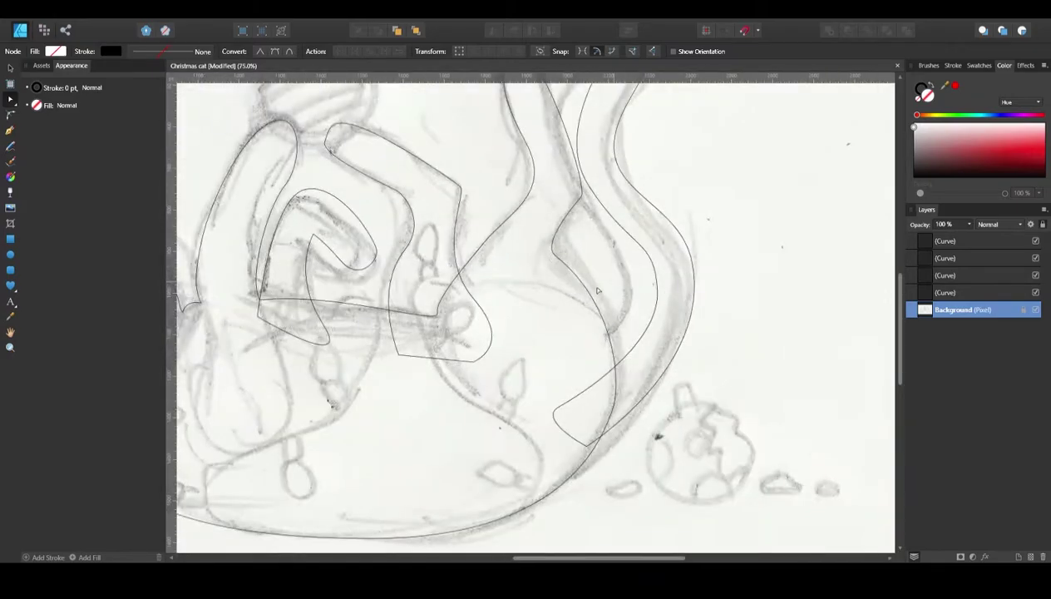
scroll(532, 317, "left", 5)
Thicken all four traced outlines to a 1 pt stroke.
key("ctrl+a")
left_click(953, 65)
left_click(953, 99)
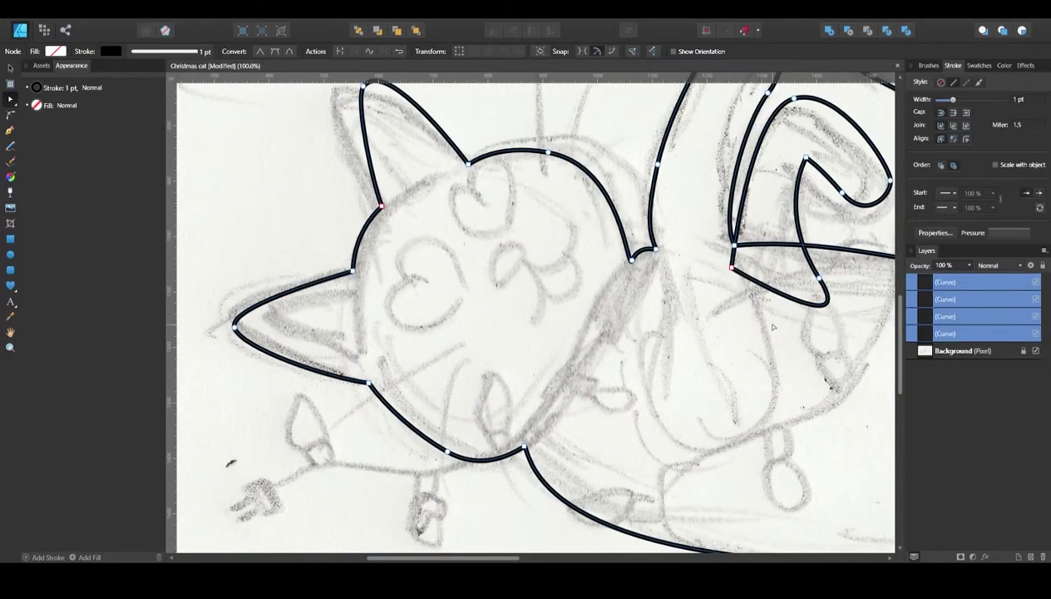
left_click(832, 433)
scroll(712, 366, "right", 5)
left_click(705, 366)
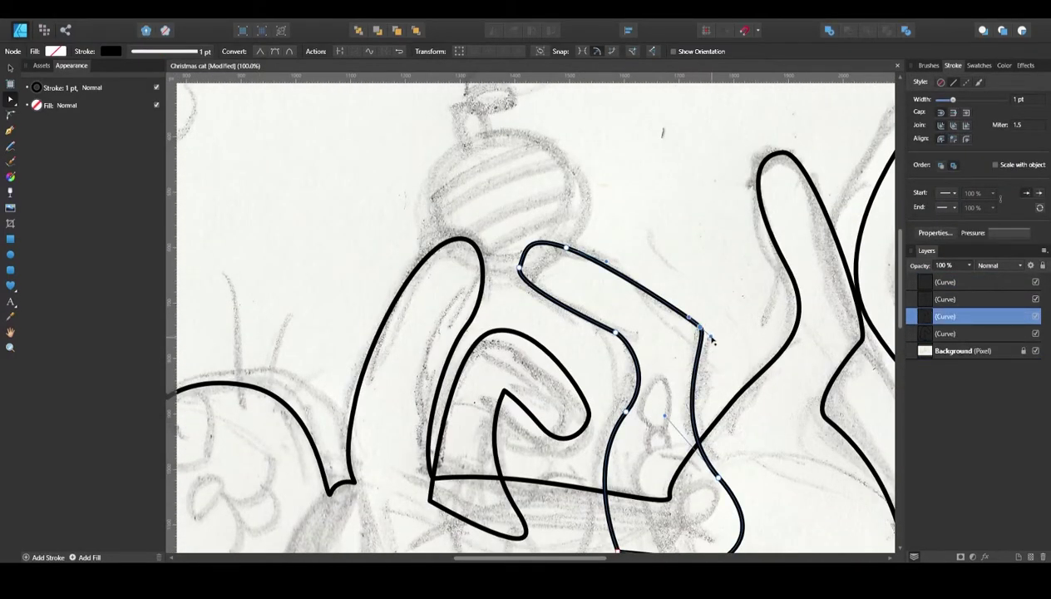
left_click(774, 341)
left_click(852, 362)
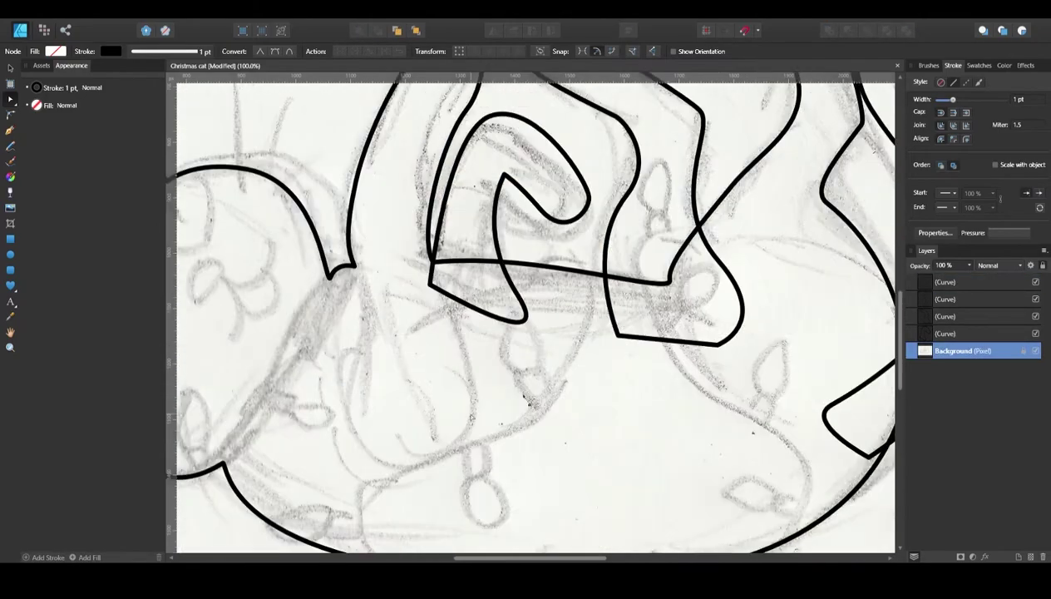
scroll(532, 316, "left", 10)
Trace the inner-ear loop with its fur tufts.
left_click(10, 130)
left_click(522, 378)
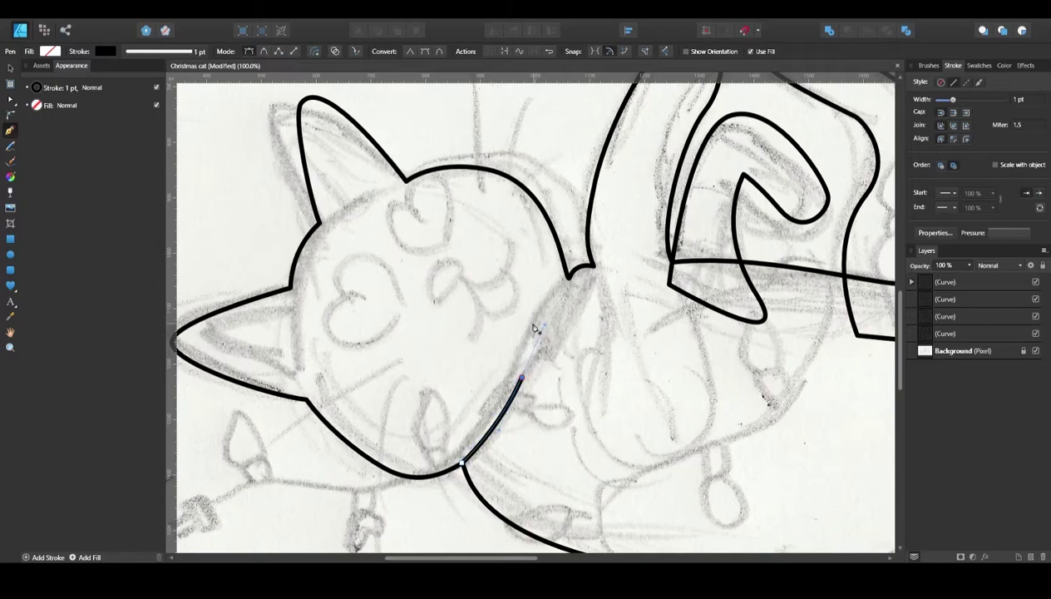
scroll(532, 300, "up", 5)
scroll(537, 274, "left", 5)
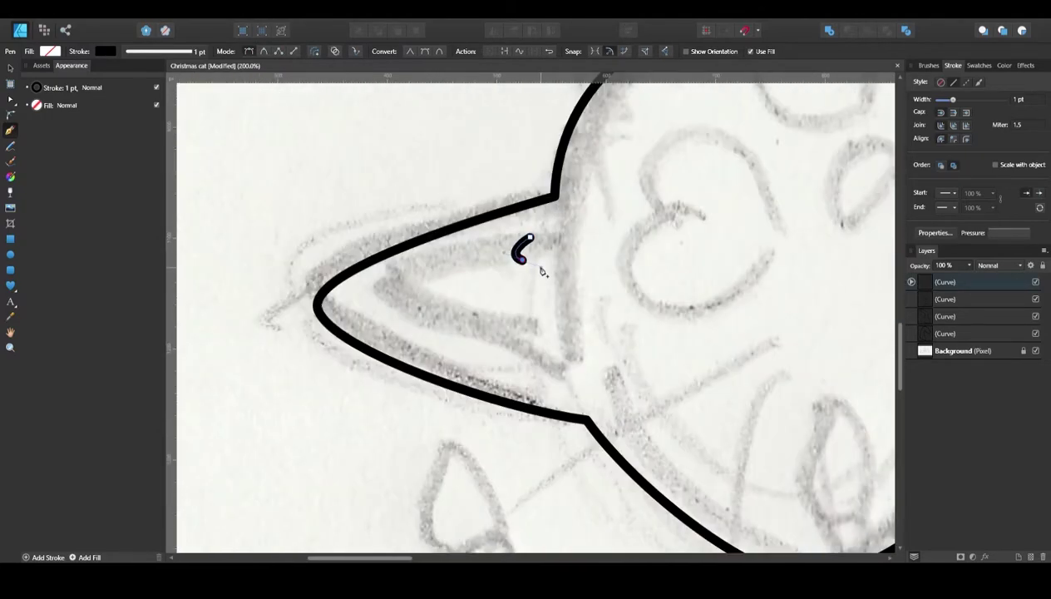
left_click(564, 259)
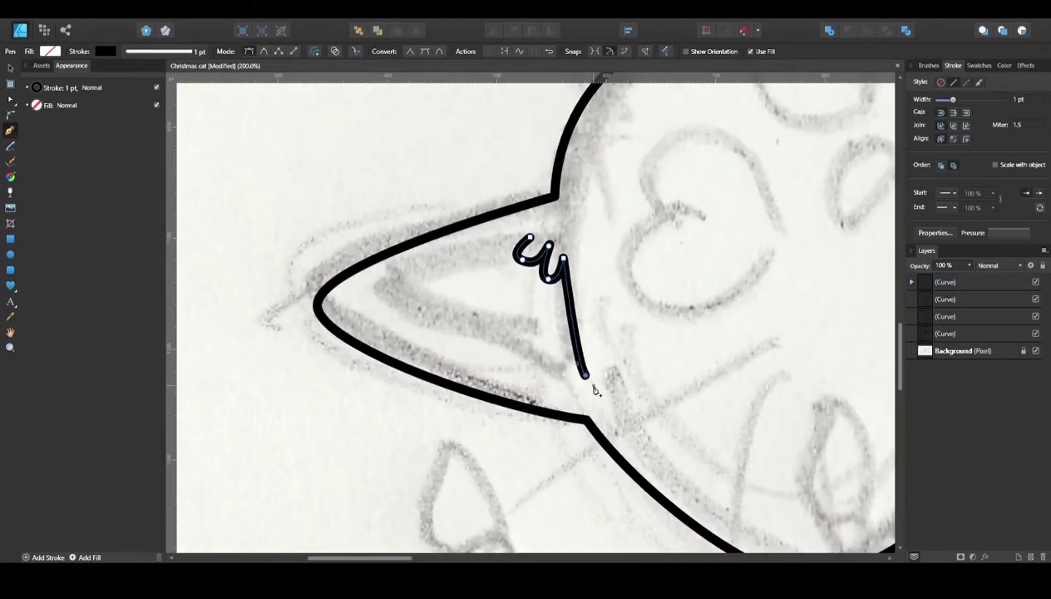
left_click(579, 372)
left_click(372, 303)
left_click(529, 238)
scroll(599, 233, "up", 3)
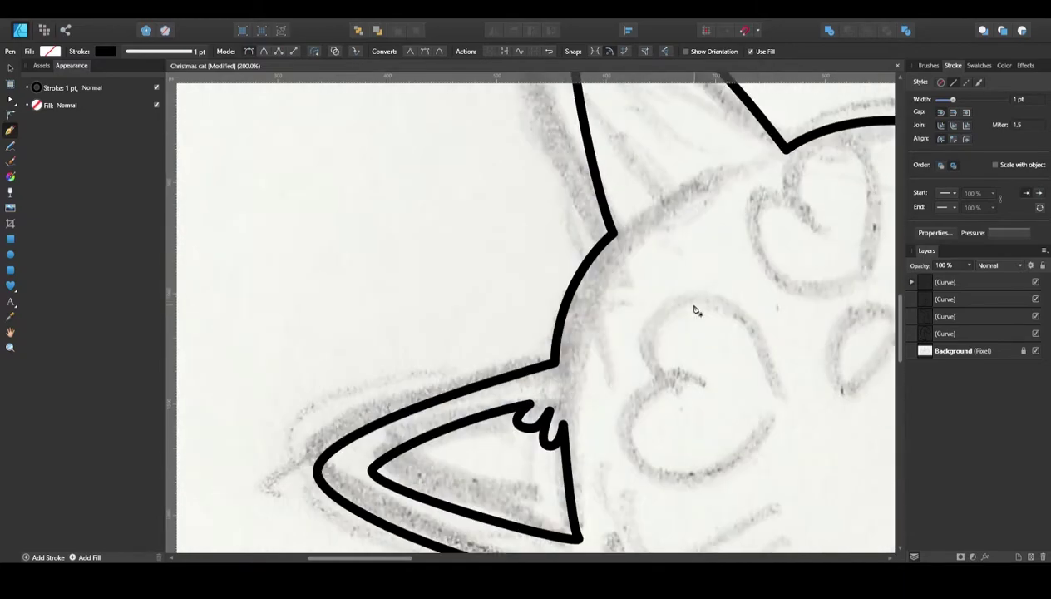
scroll(633, 250, "up", 2)
left_click(643, 266)
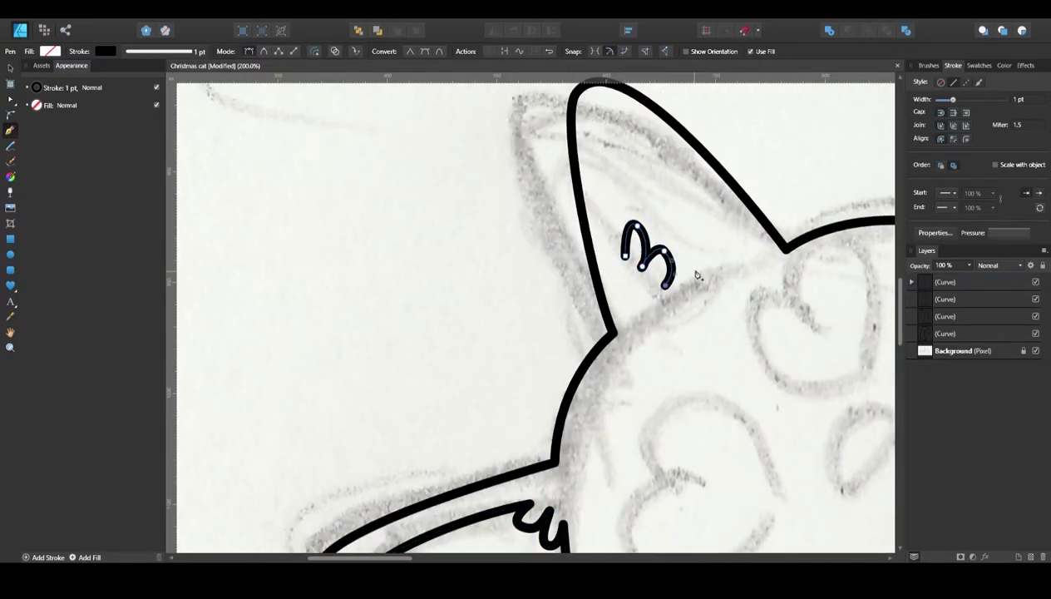
left_click(603, 100)
left_click(632, 227)
Finish the inner-ear curve and zoom to fit the whole drawing.
key("v")
left_click(956, 350)
key("ctrl+minus")
key("ctrl+minus")
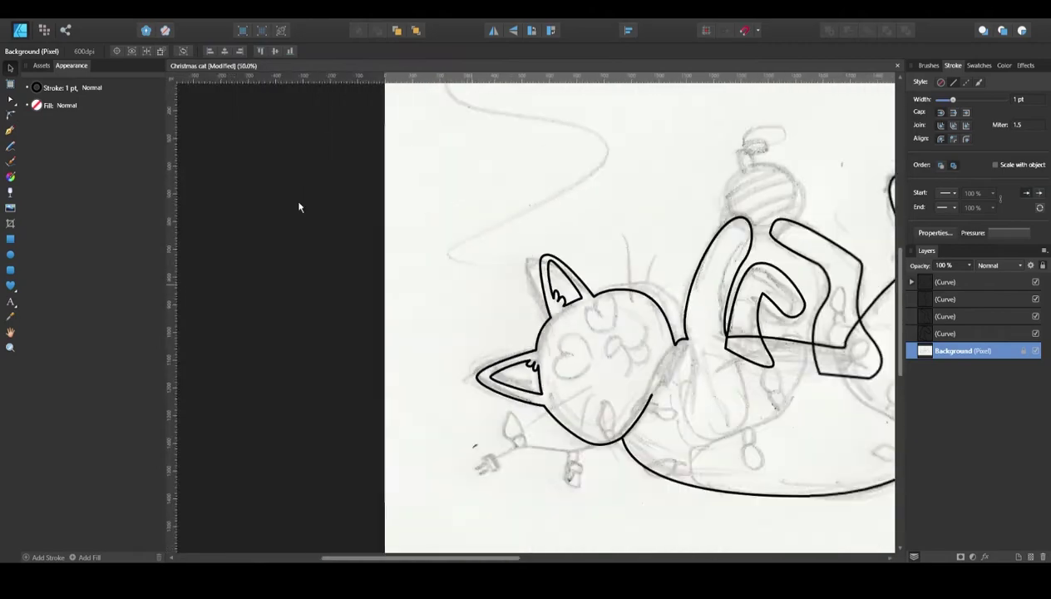
key("ctrl+0")
scroll(558, 322, "up", 5)
Draw a short curved stroke from the head outline at the ear base.
key("p")
left_click_drag(698, 291, 725, 287)
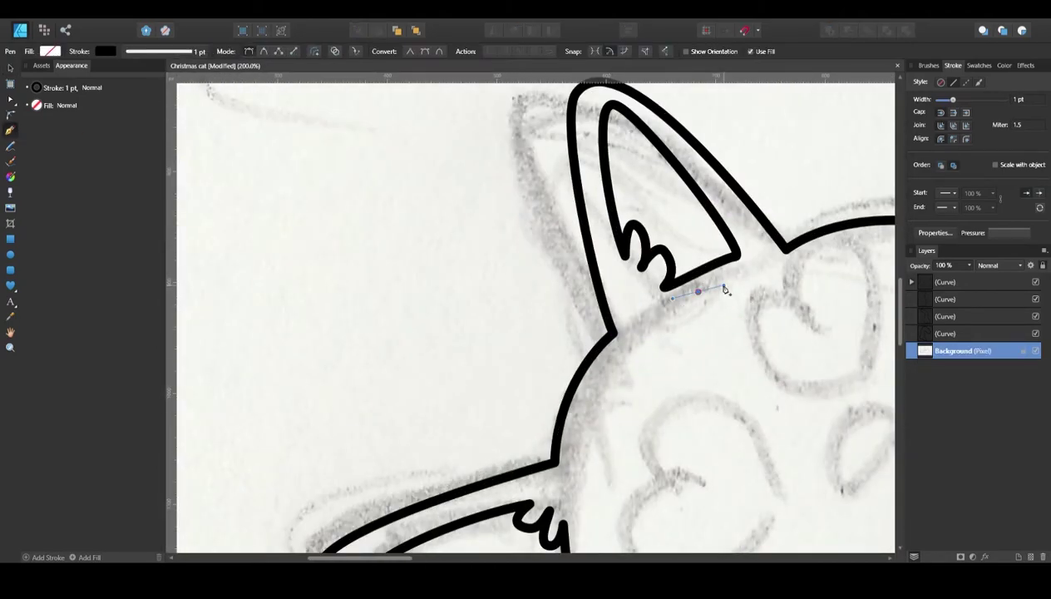
left_click(601, 341)
key("ctrl+z")
left_click_drag(671, 308, 703, 304)
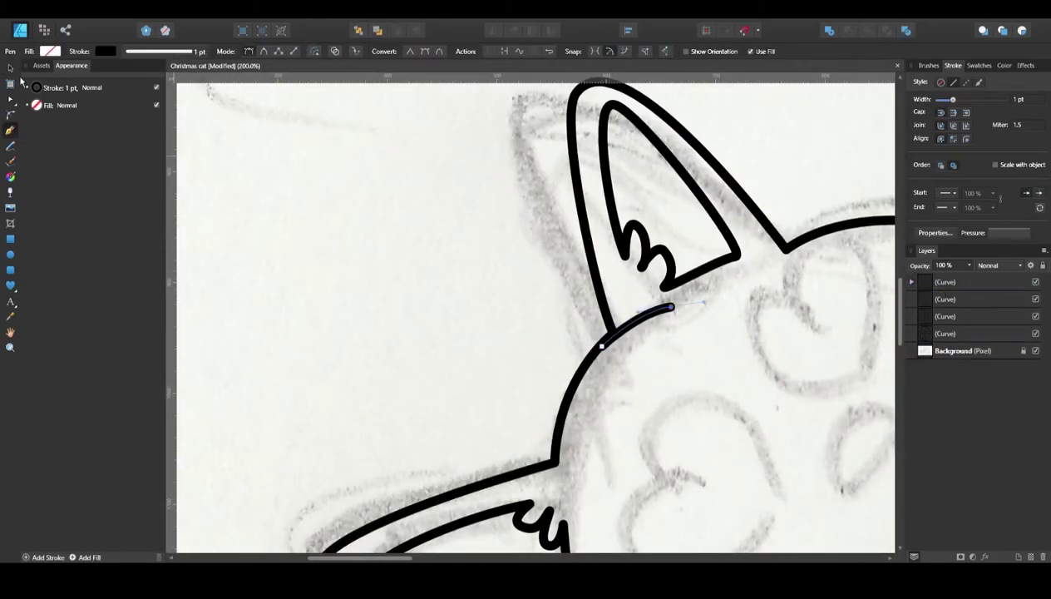
key("a")
scroll(533, 316, "down", 4)
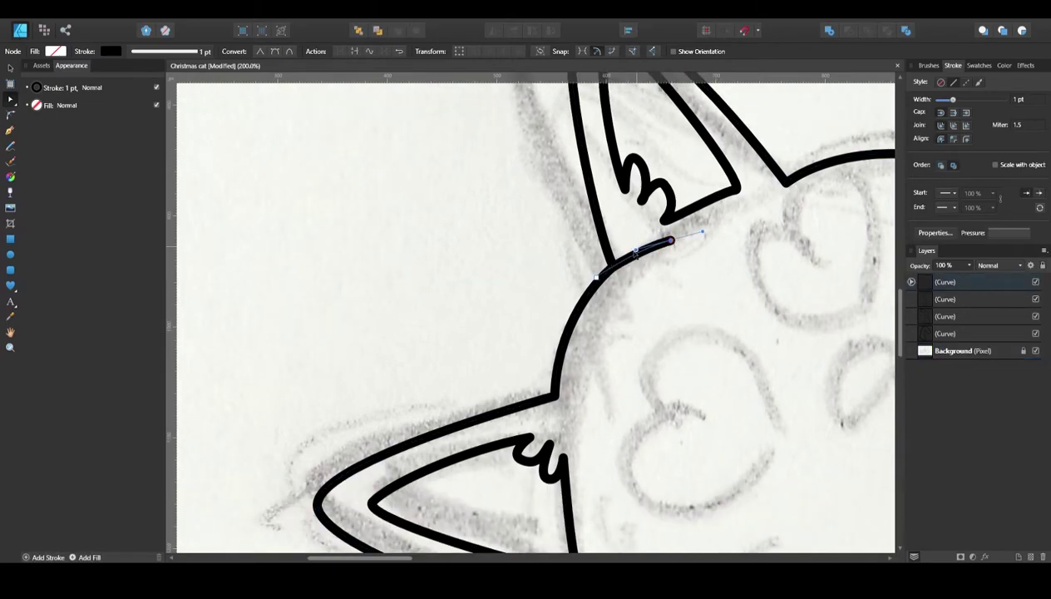
scroll(533, 316, "down", 2)
Zoom to fit and select all the cat outlines for colouring.
key("ctrl+0")
scroll(446, 470, "up", 3)
scroll(623, 485, "up", 2)
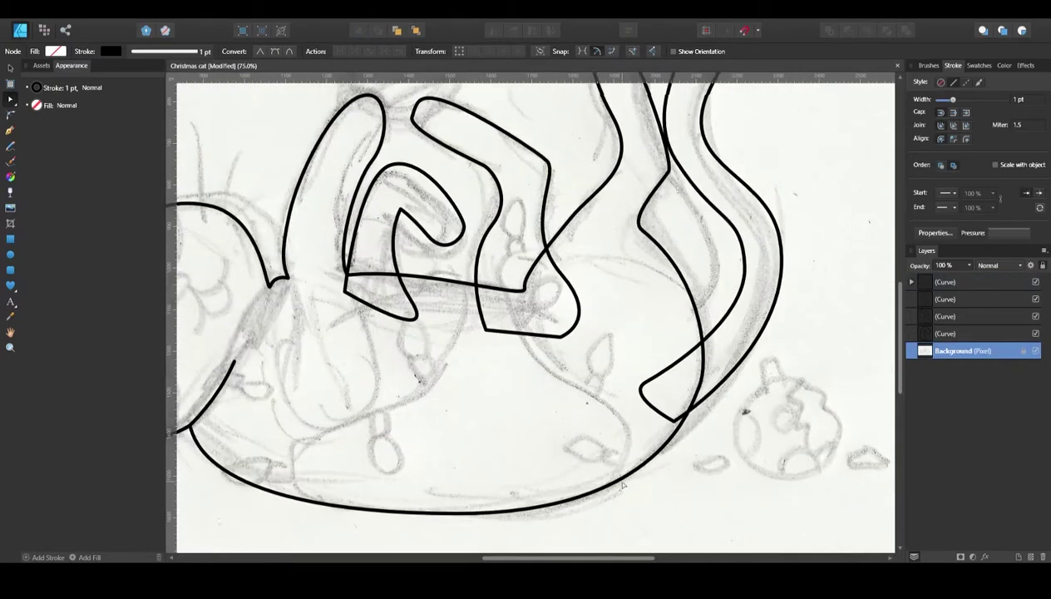
key("ctrl+a")
left_click(1004, 65)
Fill the cat shapes grey and draw a line where the raised leg meets the belly.
left_click_drag(924, 152, 971, 155)
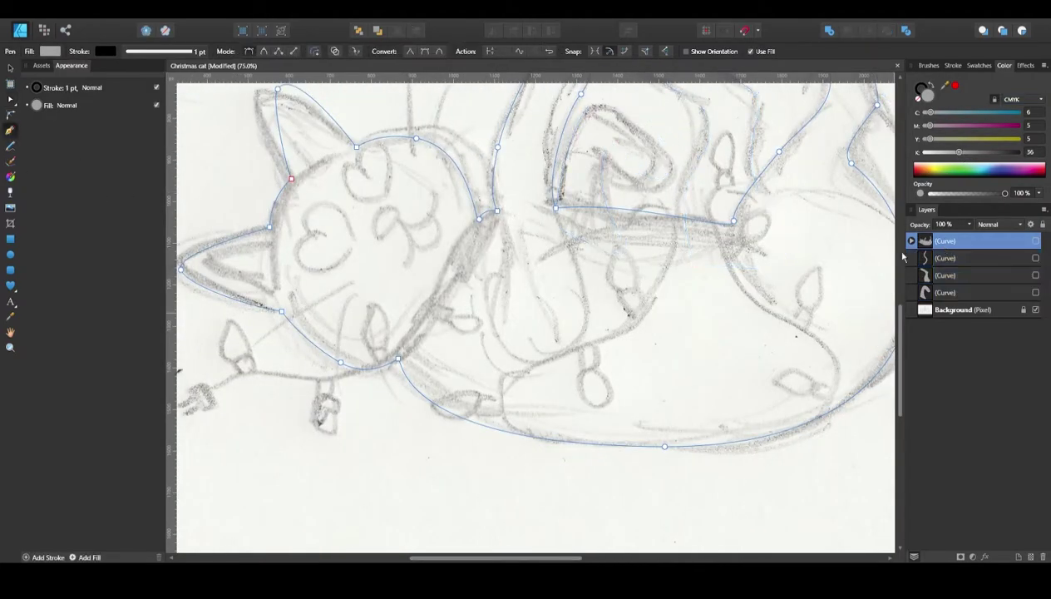
left_click(492, 293)
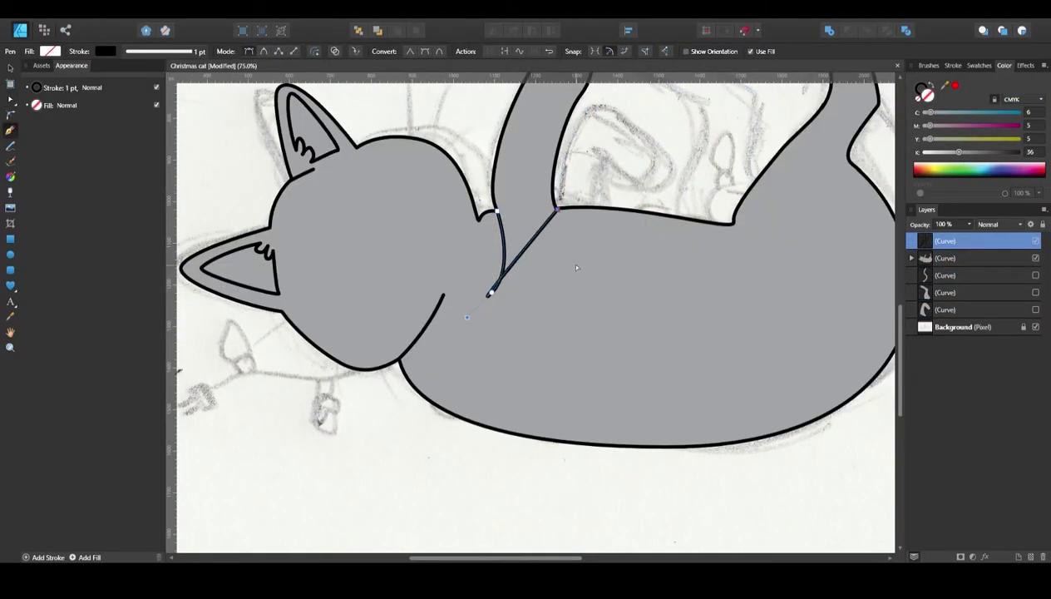
left_click(573, 260)
left_click(558, 310)
scroll(633, 307, "up", 3)
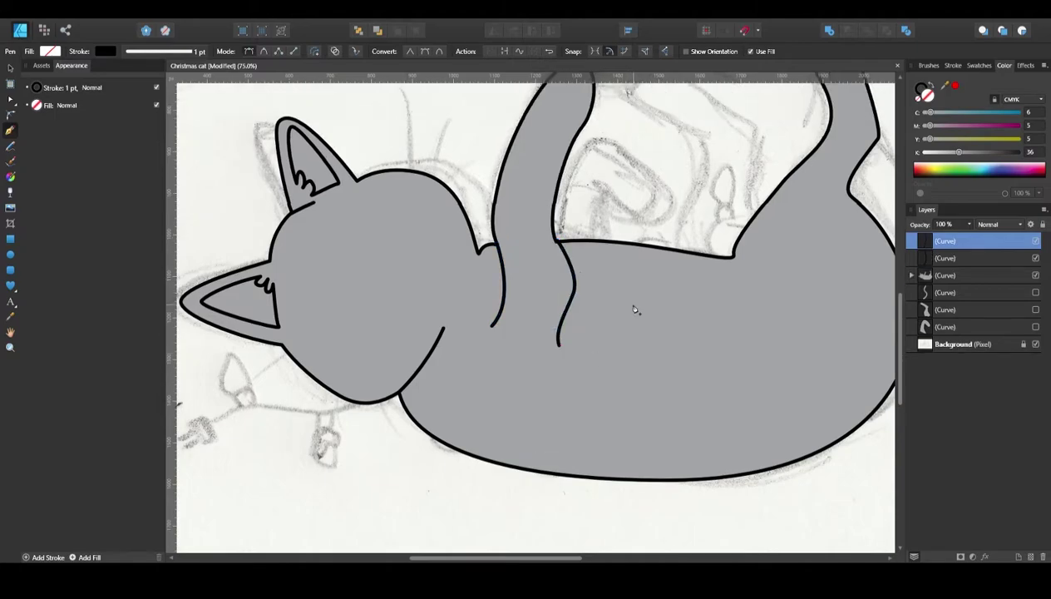
key("a")
scroll(509, 372, "down", 5)
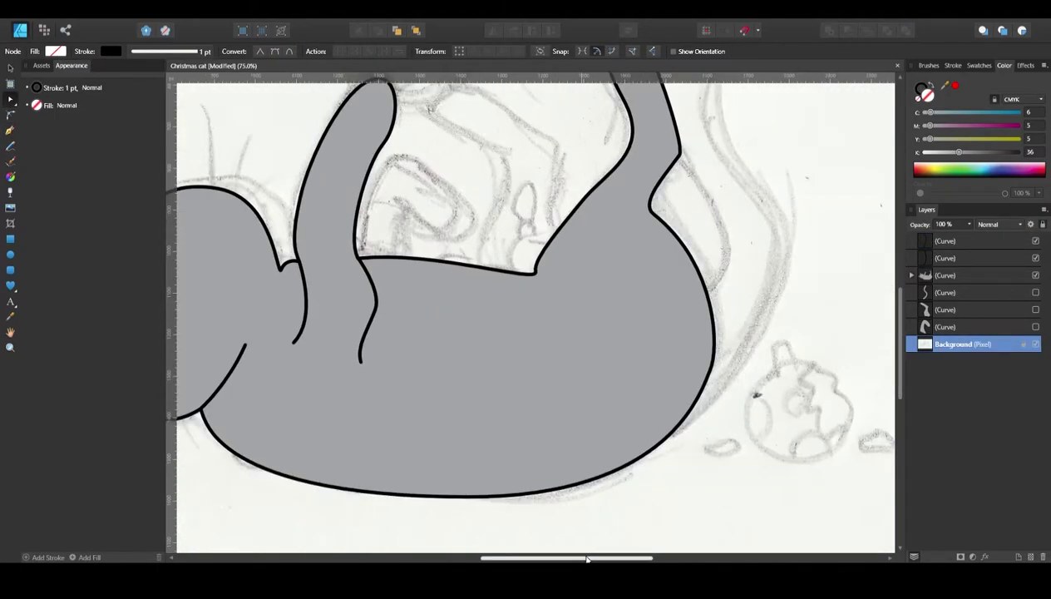
Move the belly line's lower end left and up, then select the left arm and right leg curves.
key("p")
scroll(509, 371, "up", 3)
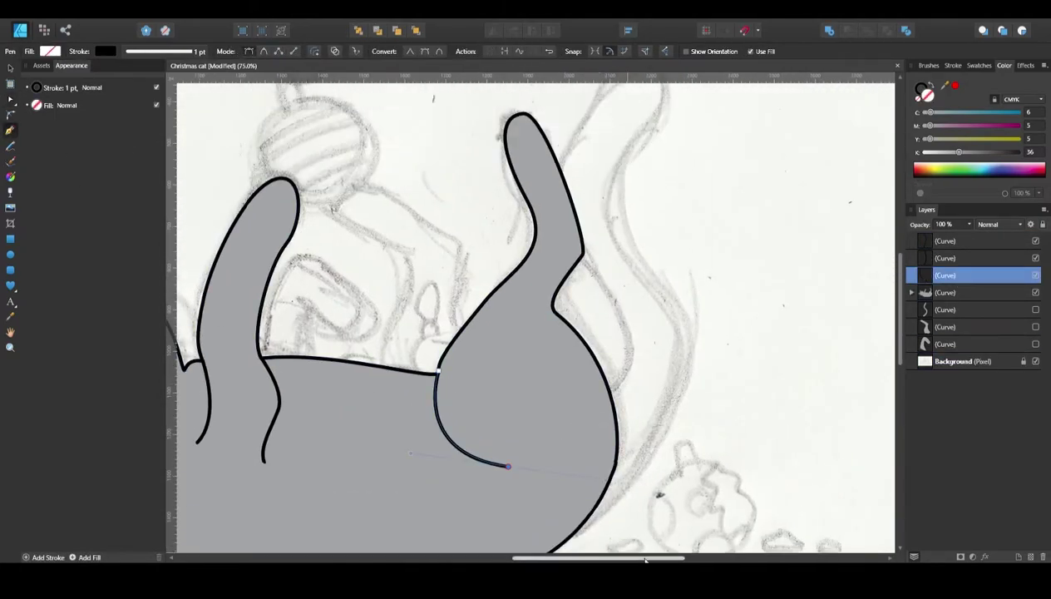
scroll(509, 372, "up", 3)
key("a")
left_click(544, 416)
left_click_drag(537, 460, 527, 454)
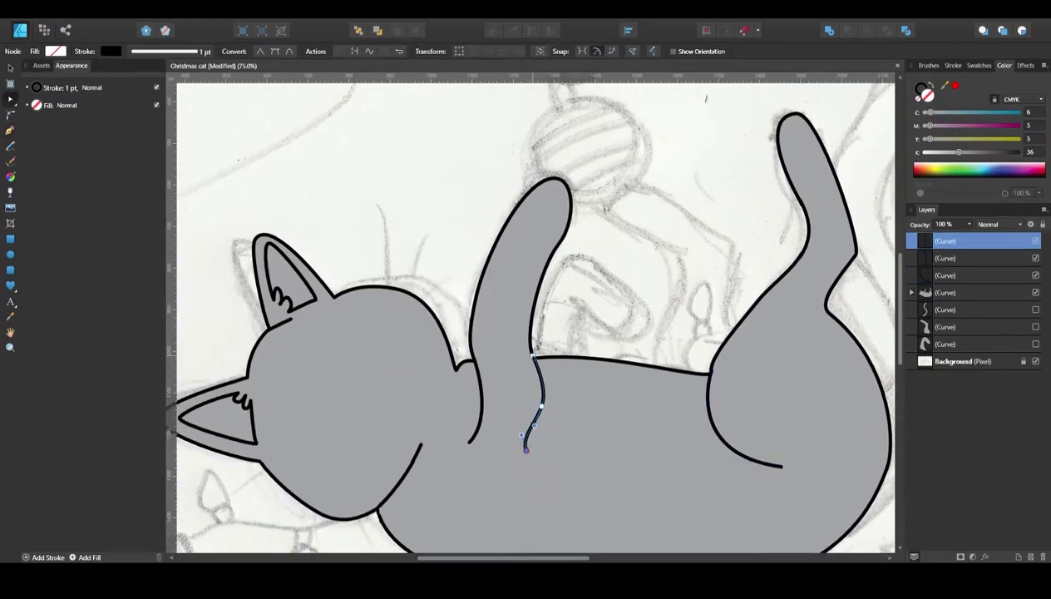
left_click(481, 429)
scroll(624, 382, "down", 2)
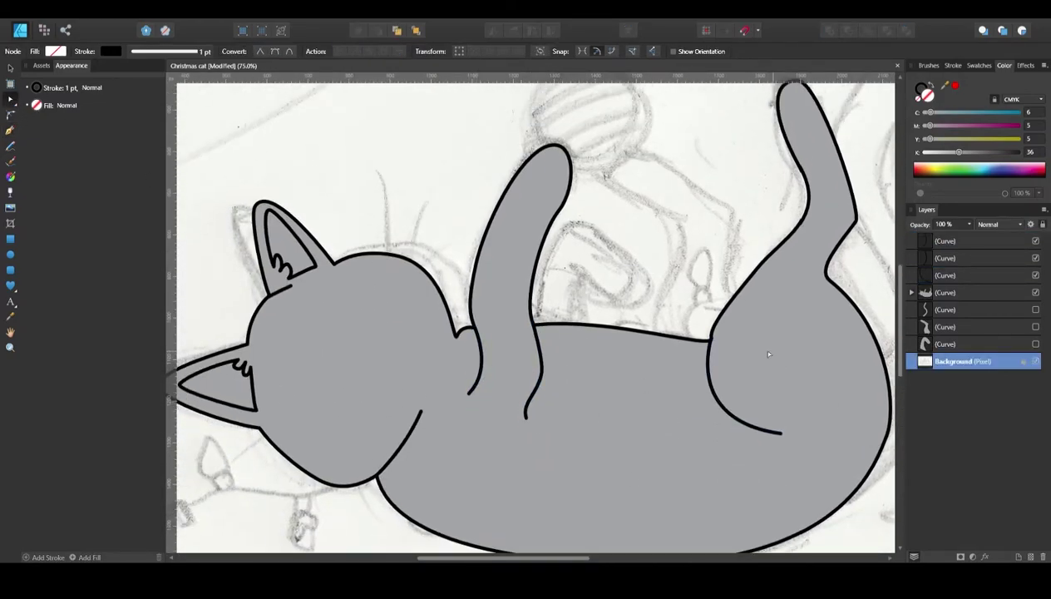
left_click(710, 374)
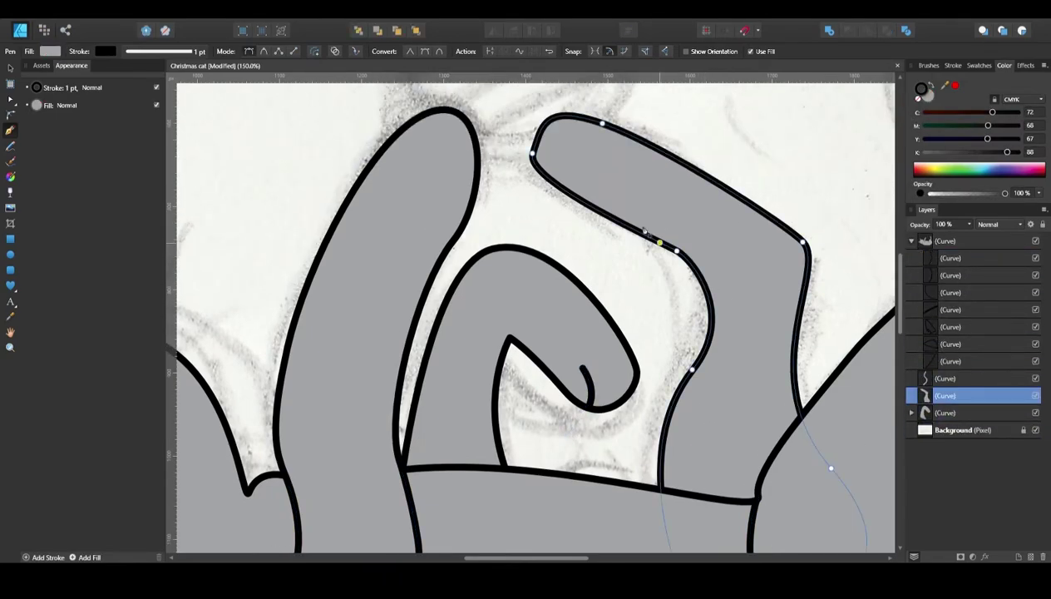
Finish the right paw's toe line and draw a curved toe line on the left paw.
key("Escape")
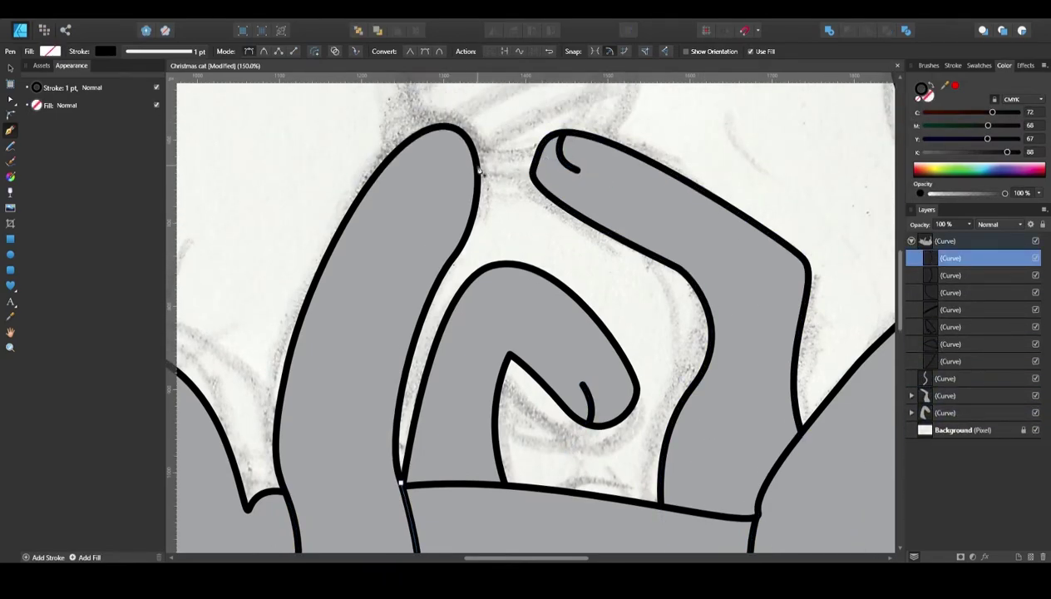
left_click(484, 166)
left_click_drag(445, 210, 447, 248)
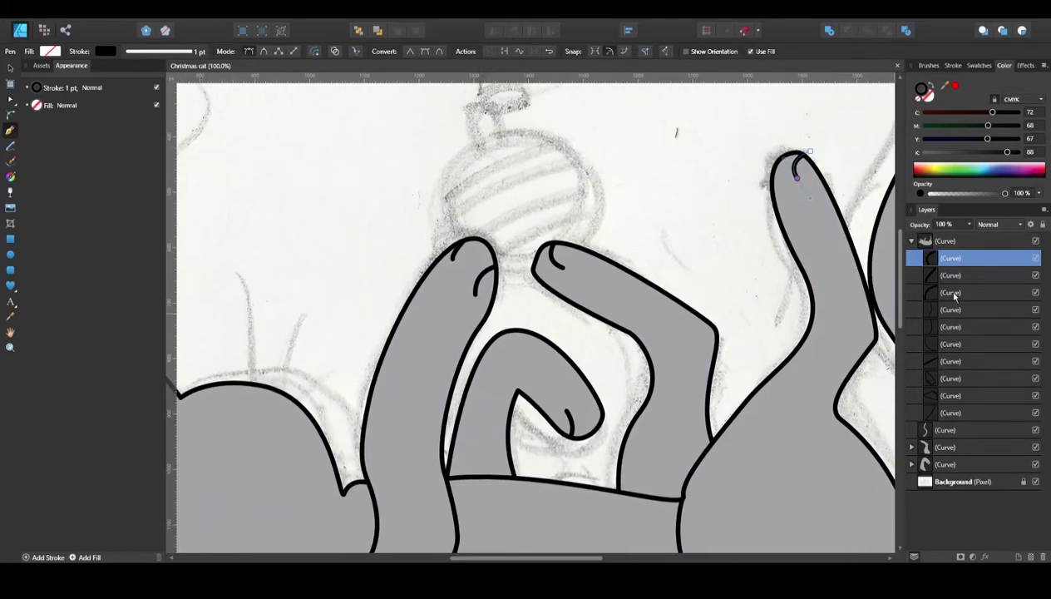
Draw a slightly narrowed dark red ball between the raised paws, with K raised to 41.
left_click(950, 429)
key("m")
left_click_drag(444, 135, 602, 272)
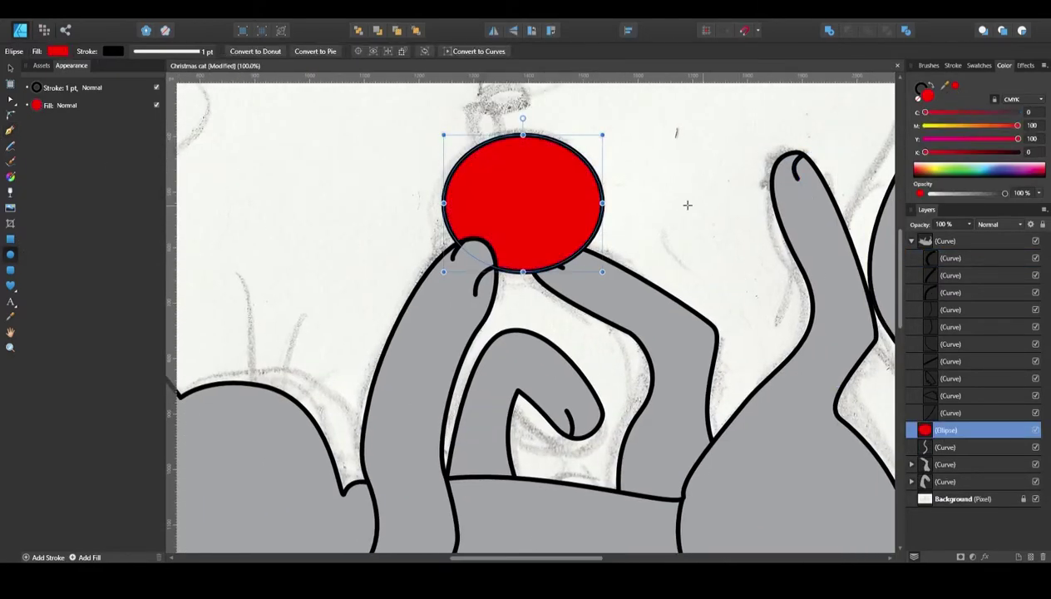
left_click_drag(603, 203, 595, 203)
left_click_drag(925, 152, 962, 152)
key("v")
left_click(352, 282)
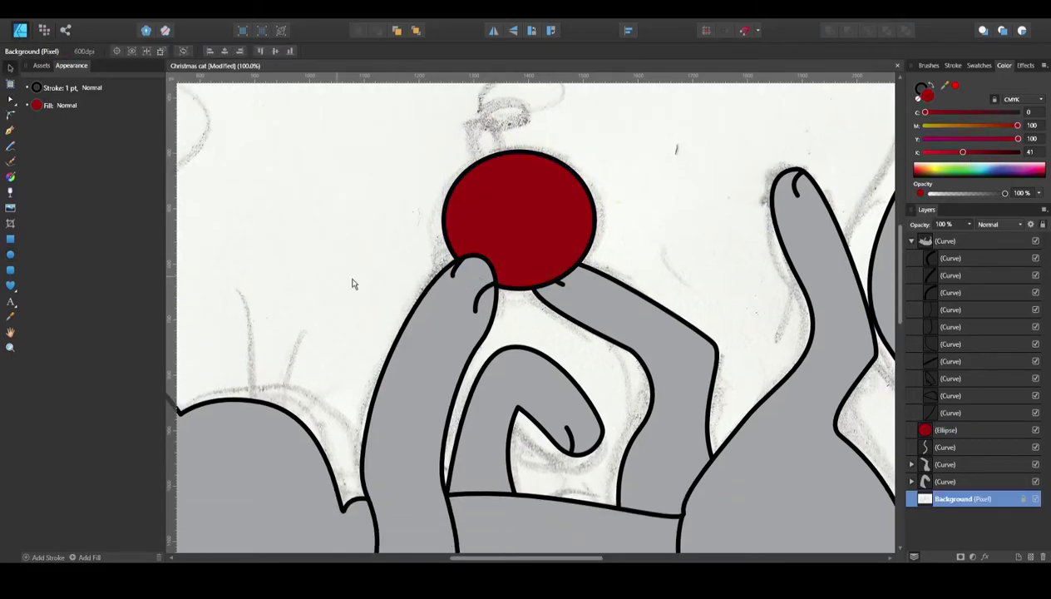
scroll(352, 282, "down", 5)
scroll(571, 509, "left", 3)
Pen-draw a triangular nose on the cat's head and fill it dark maroon.
left_click(950, 258)
key("p")
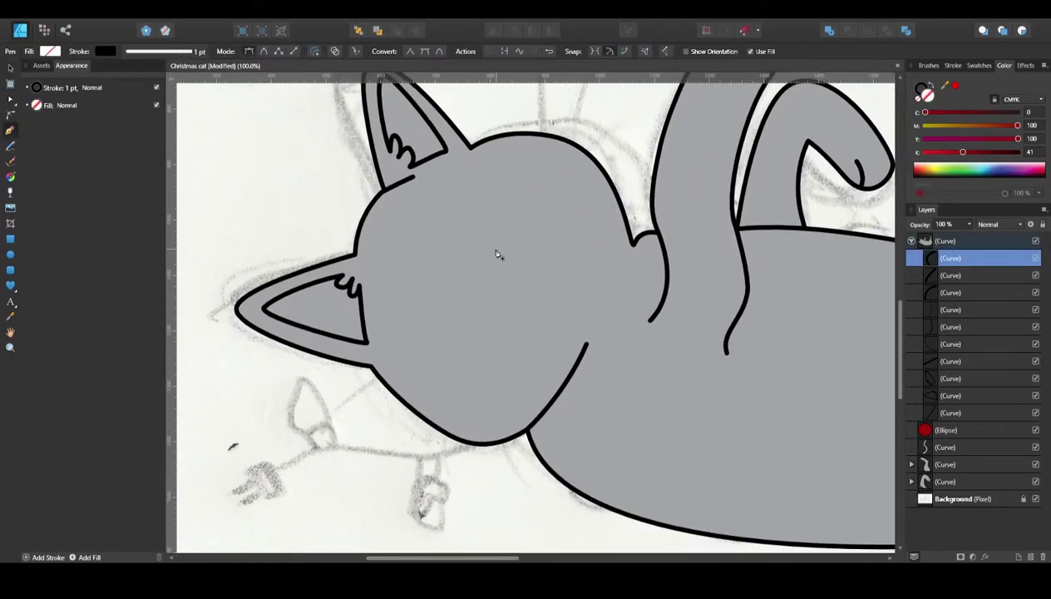
left_click(489, 235)
left_click(496, 211)
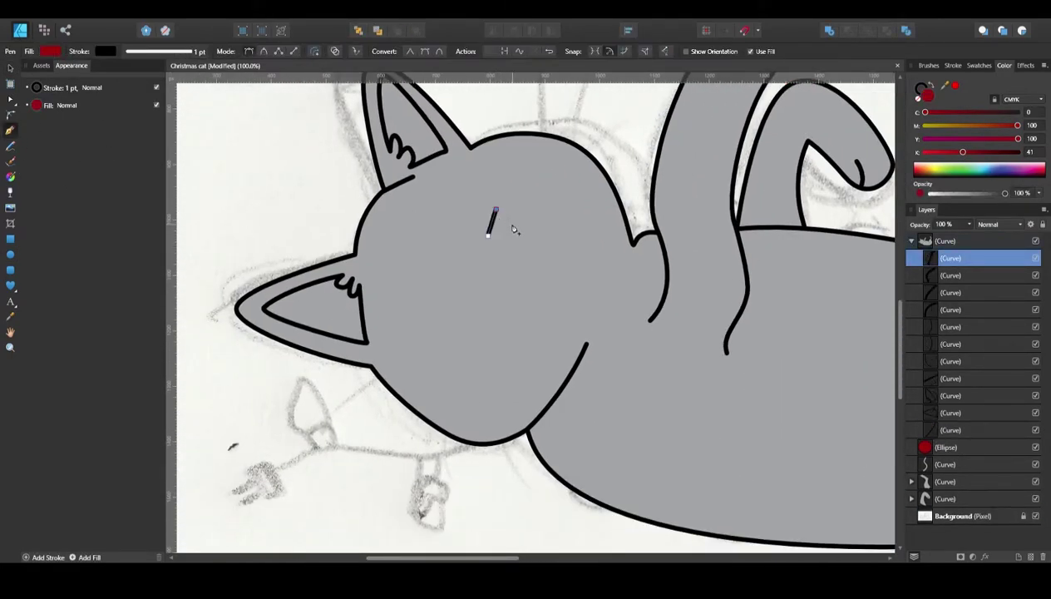
left_click_drag(925, 112, 985, 112)
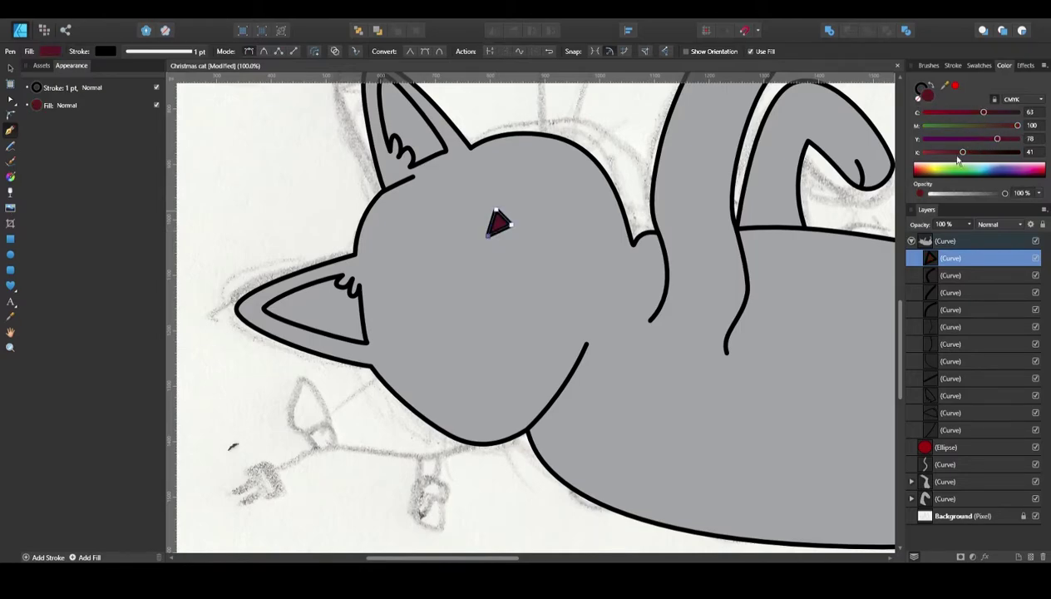
left_click_drag(961, 153, 947, 153)
Draw a curved mouth line below the nose and rotate it into place.
key("a")
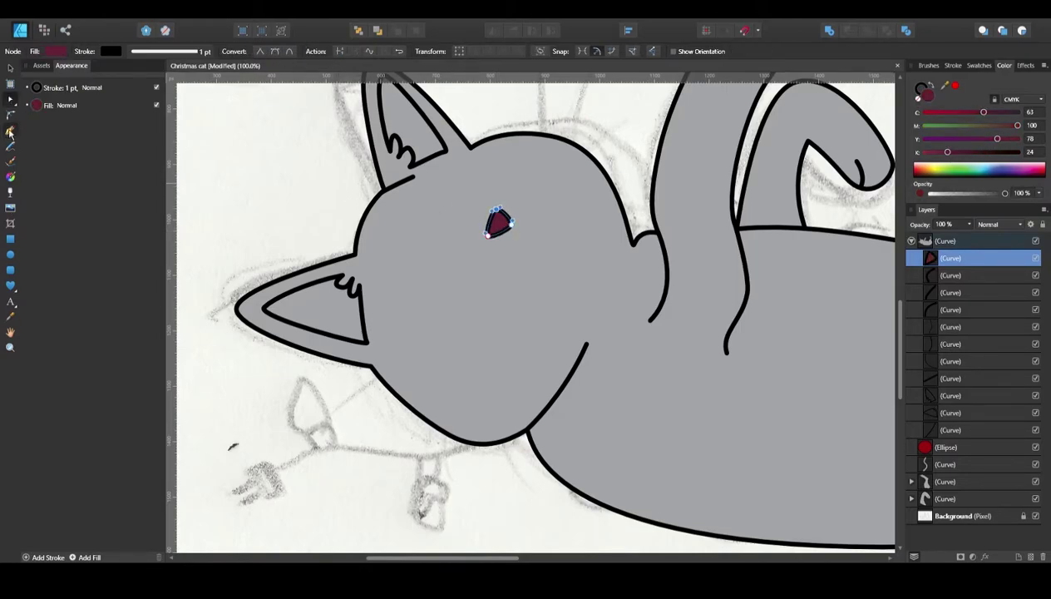
left_click(10, 131)
scroll(645, 309, "up", 2)
left_click(525, 313)
key("Escape")
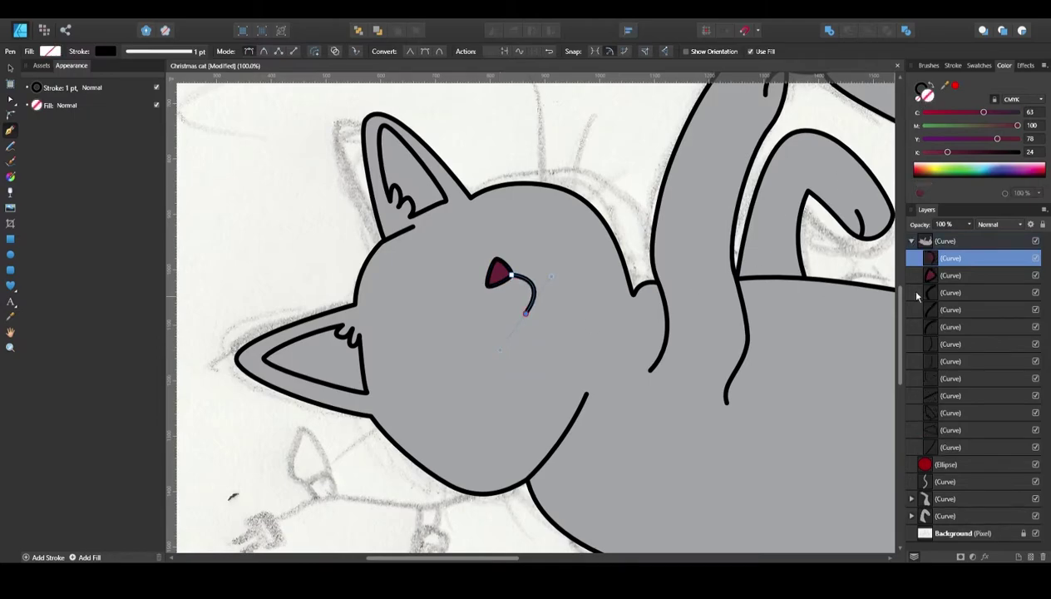
key("v")
left_click_drag(543, 277, 550, 247)
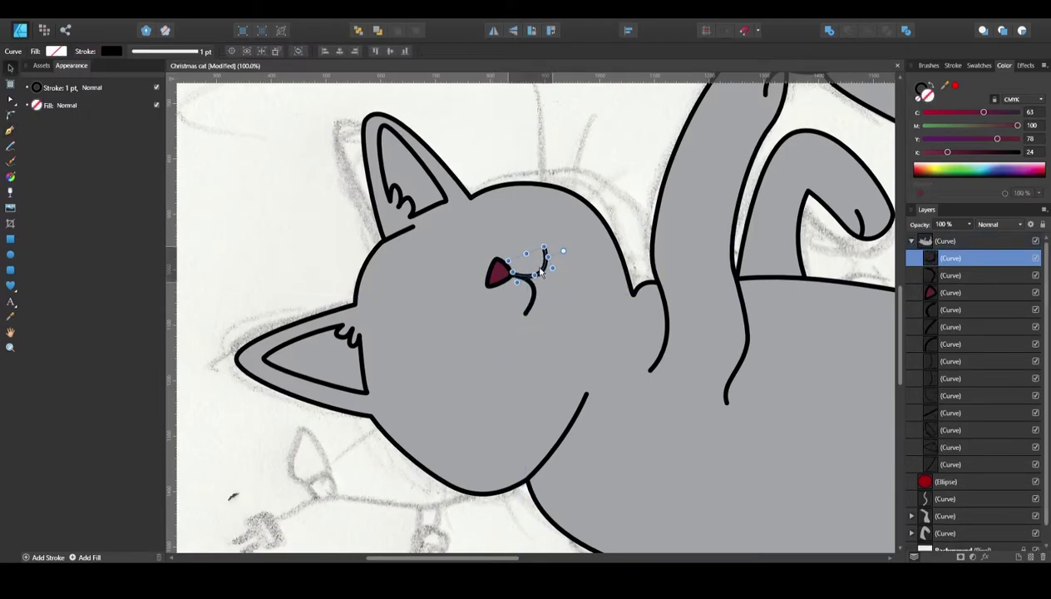
Refine the mouth curve's nodes, then select the nose and both mouth curves together.
scroll(620, 345, "up", 2)
key("a")
left_click(527, 346)
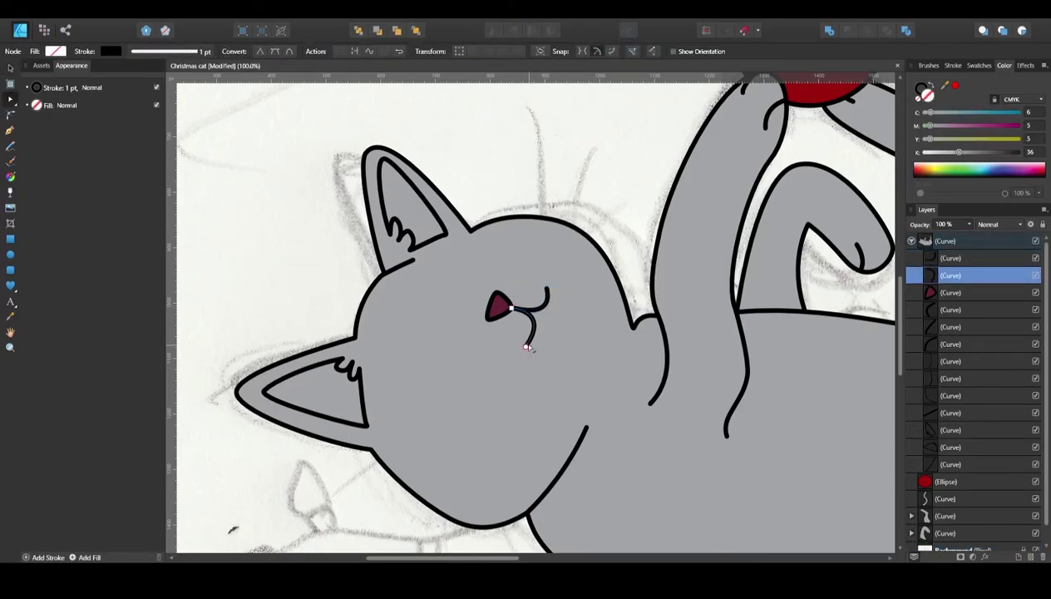
left_click_drag(562, 323, 559, 326)
key("Escape")
scroll(855, 330, "down", 4)
key("p")
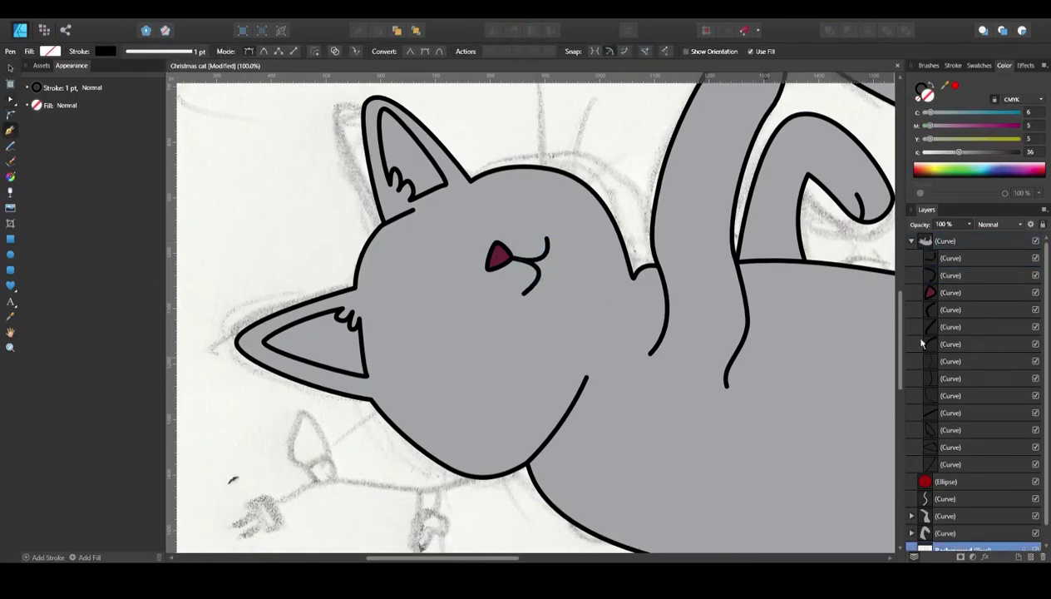
key("ctrl+0")
scroll(504, 308, "up", 3)
key("v")
left_click_drag(482, 311, 561, 244)
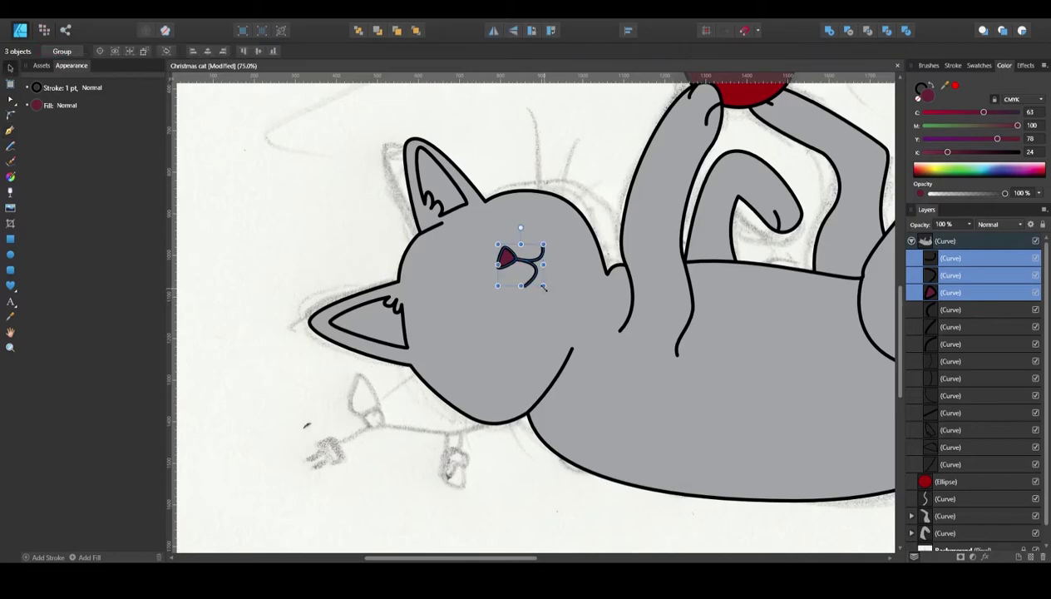
Draw curved cheek strokes beside the mouth and darken the tongue's fill.
key("p")
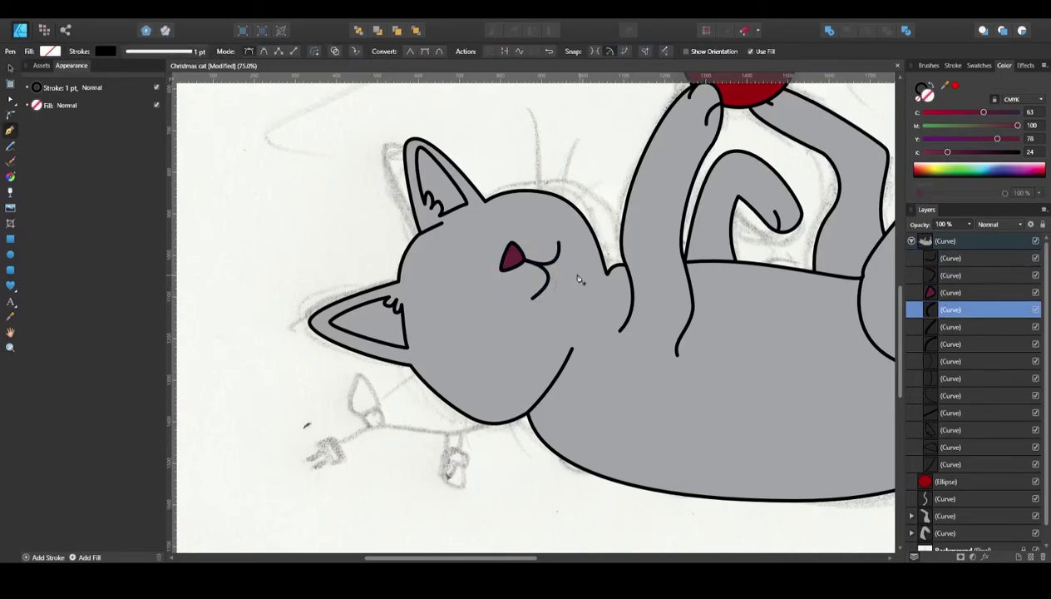
left_click_drag(570, 287, 556, 301)
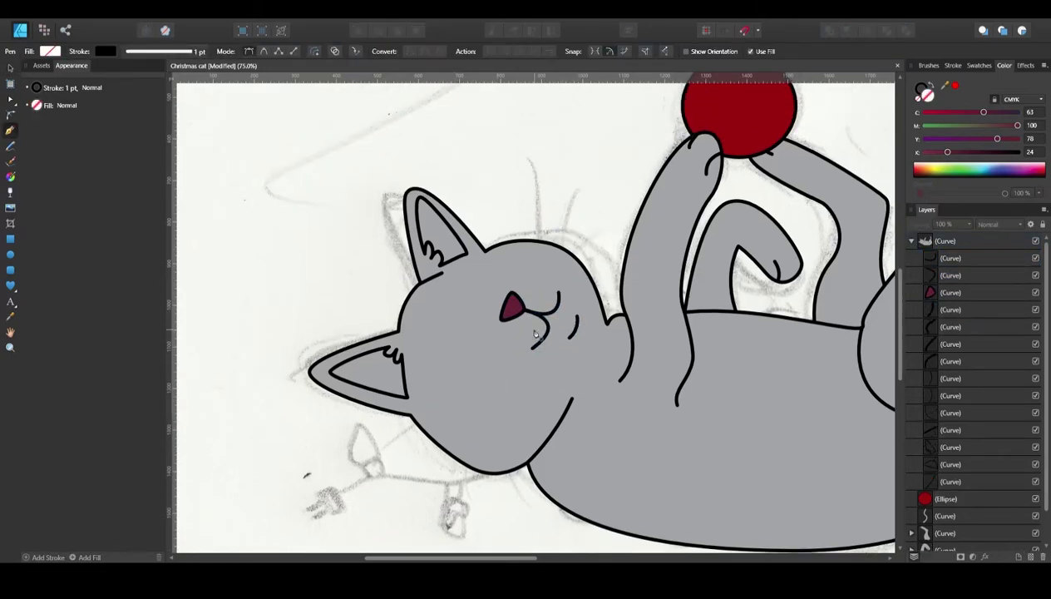
scroll(582, 282, "up", 3)
left_click(607, 202)
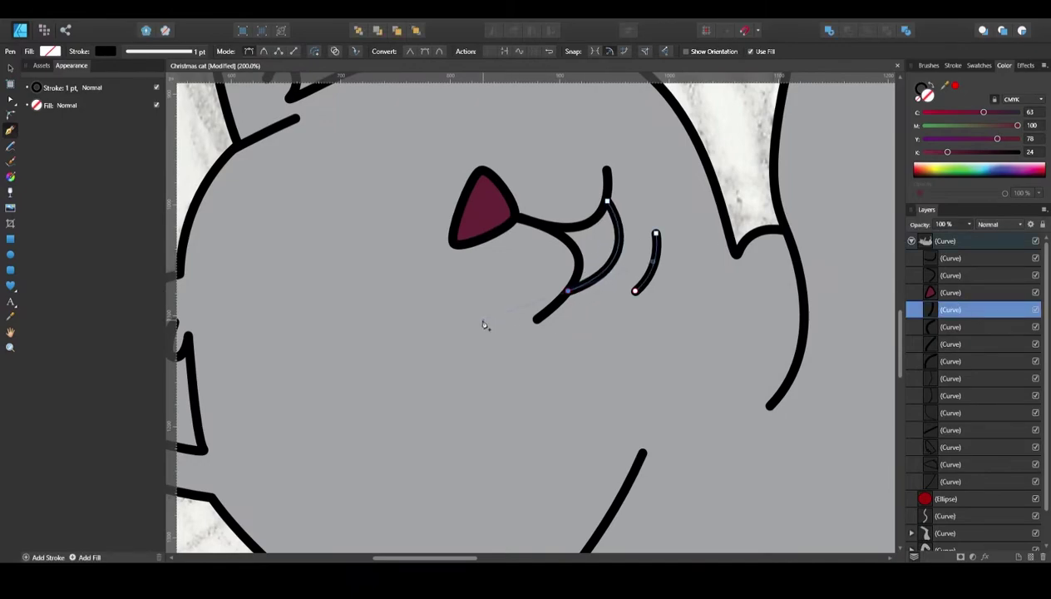
left_click_drag(568, 291, 582, 278)
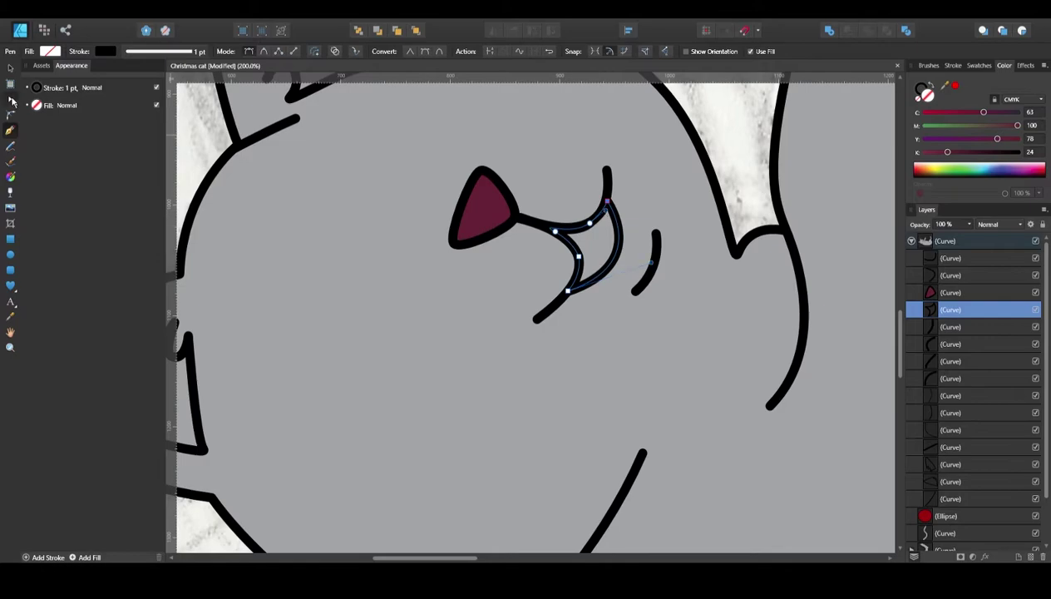
left_click(11, 99)
left_click_drag(948, 152, 925, 152)
Set the tongue fill to light pink, CMYK 0/48/11/9.
key("ctrl+0")
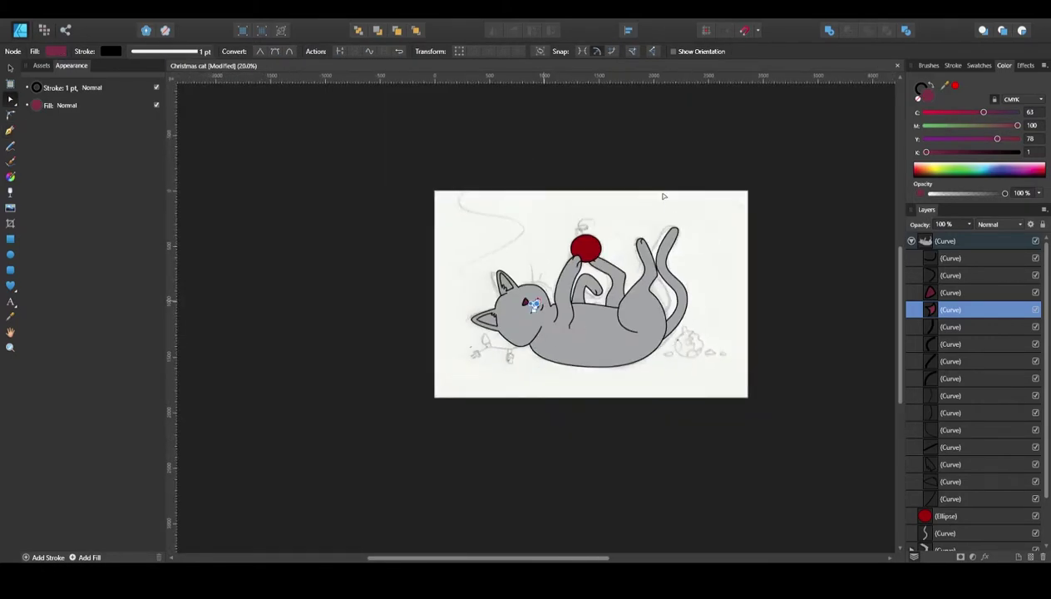
scroll(663, 196, "up", 3)
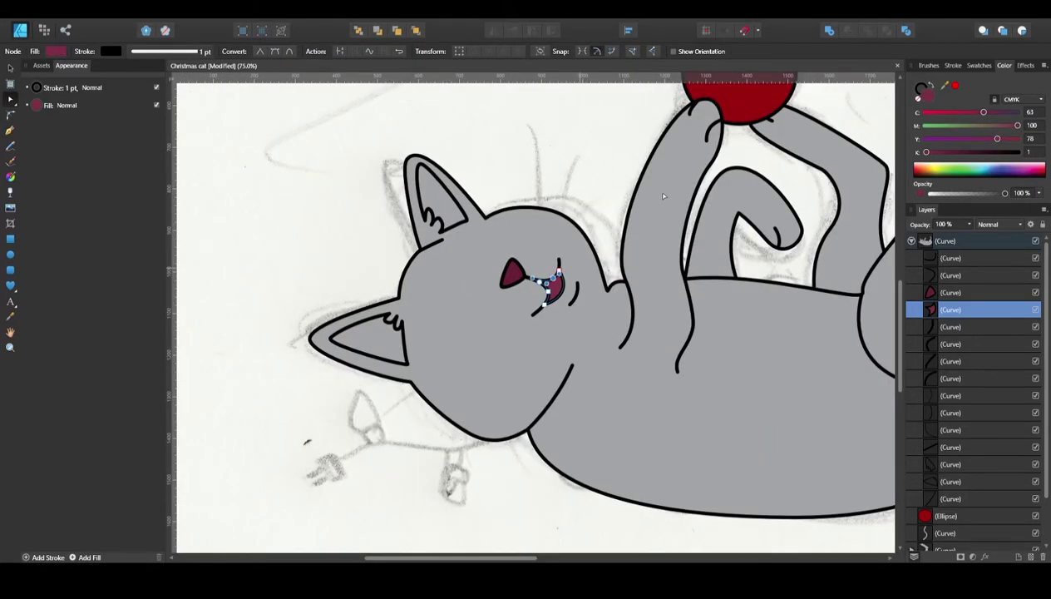
scroll(663, 196, "up", 1)
left_click_drag(1017, 125, 1001, 127)
left_click(1043, 173)
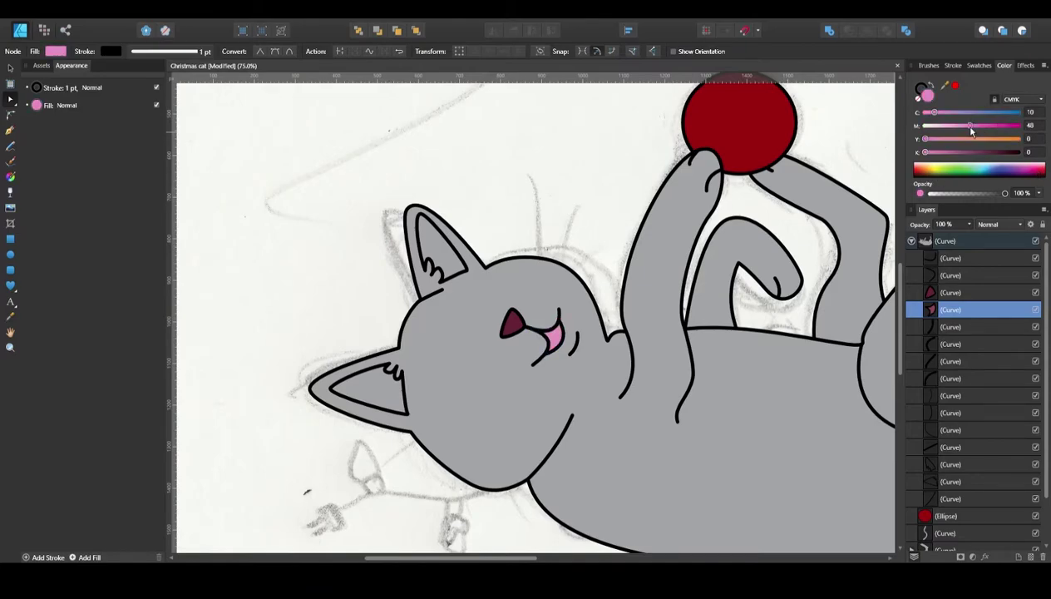
scroll(368, 237, "down", 1)
scroll(368, 237, "down", 1)
Draw a pink heart, duplicate it with Ctrl+J, and rotate both into eye positions.
left_click(10, 285)
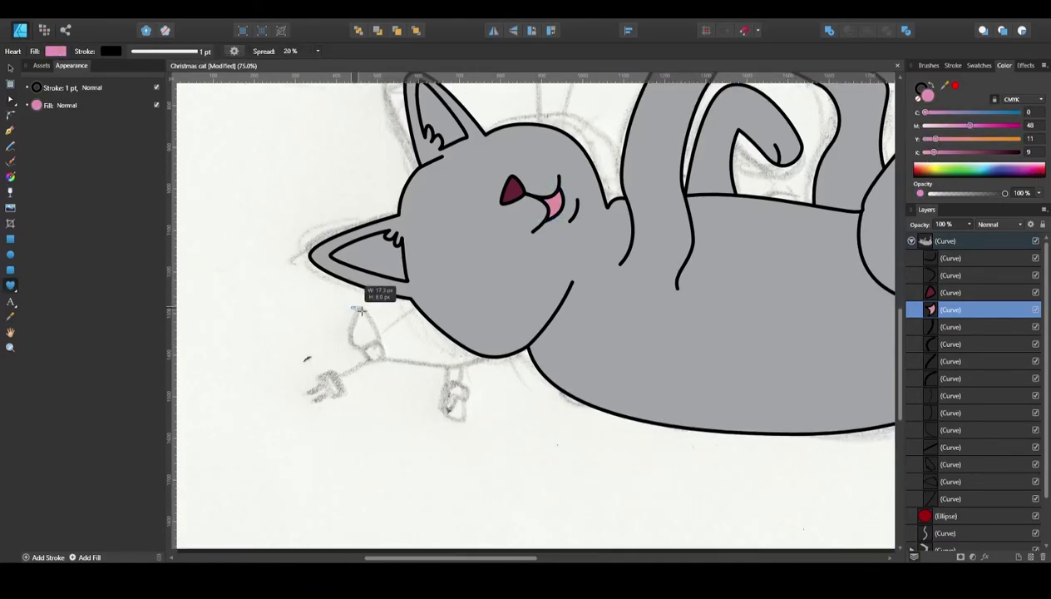
mouse_move(349, 305)
left_mouse_down()
mouse_move(402, 343)
mouse_move(459, 230)
mouse_move(425, 231)
mouse_move(491, 165)
mouse_move(539, 145)
mouse_move(511, 110)
left_mouse_up()
left_click(11, 67)
key("ctrl+j")
left_click_drag(458, 231, 466, 223)
left_click(567, 93)
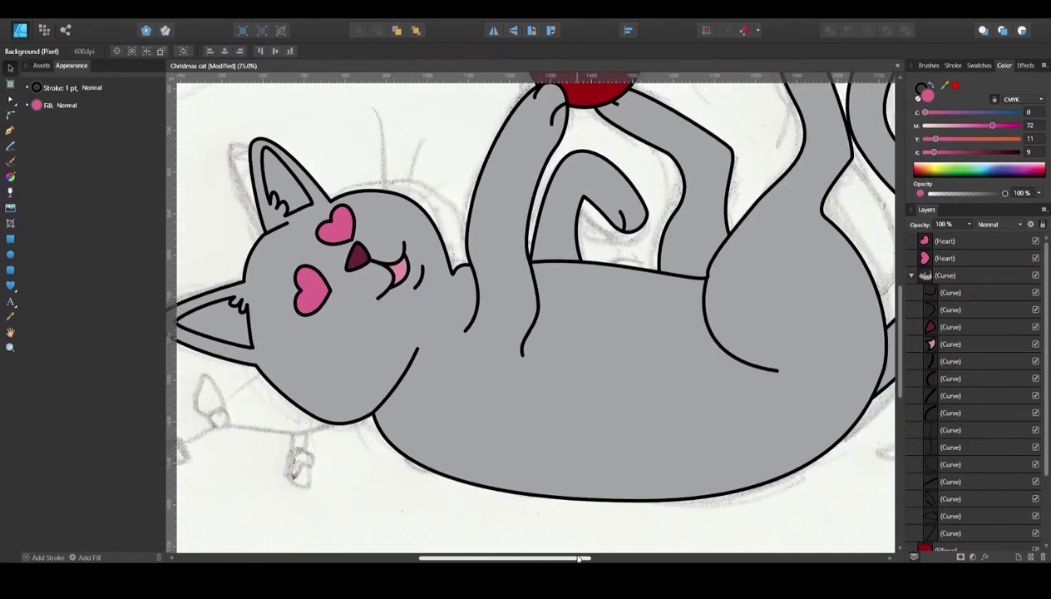
Draw a black oval eye with a white crescent highlight clipped inside it.
left_click(10, 254)
left_click_drag(477, 269, 515, 316)
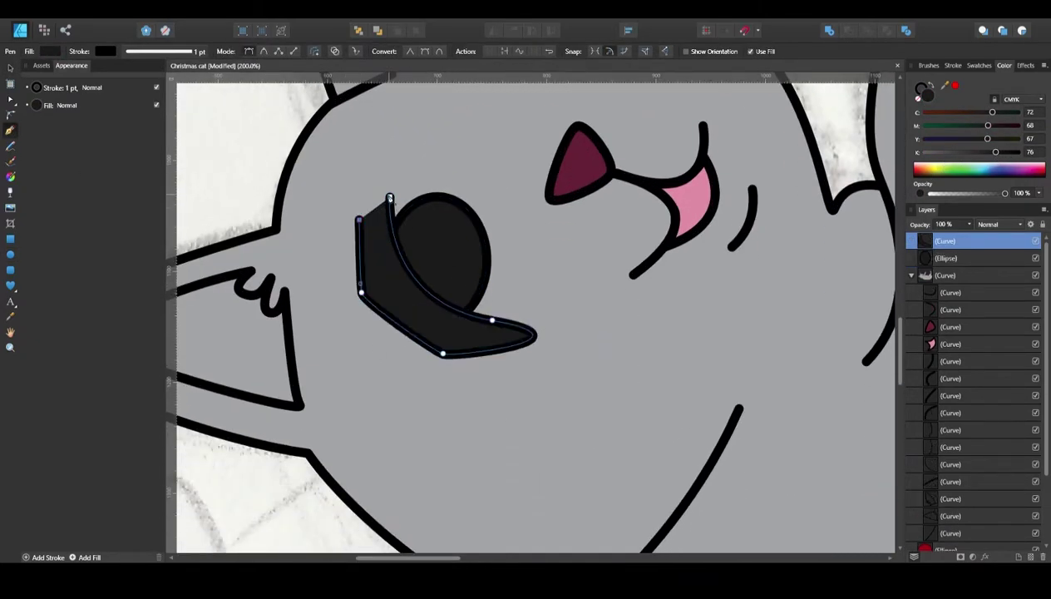
left_click(390, 200)
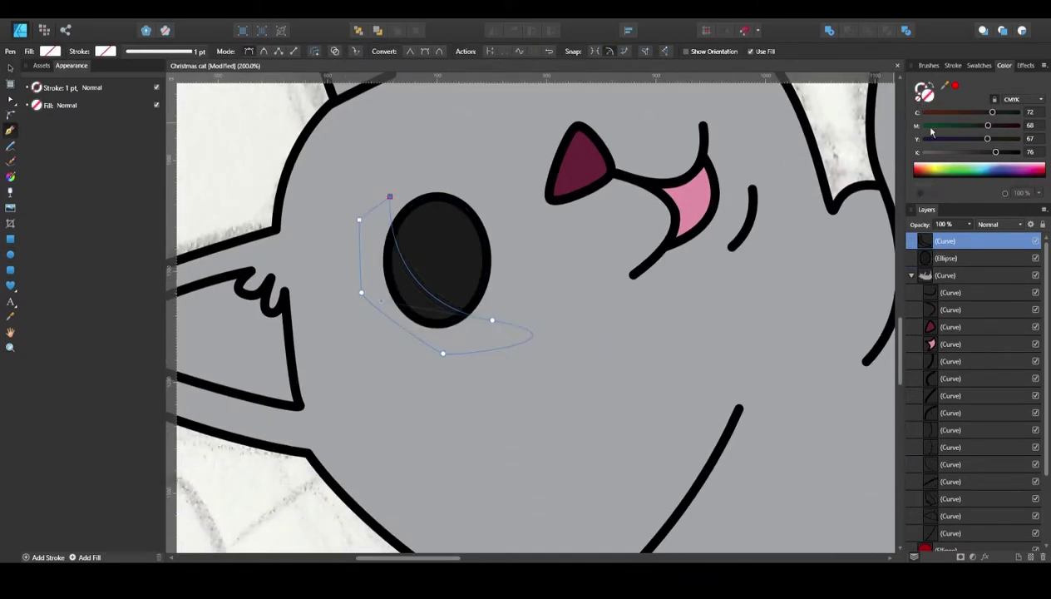
left_click_drag(945, 240, 948, 259)
left_click_drag(545, 191, 575, 218)
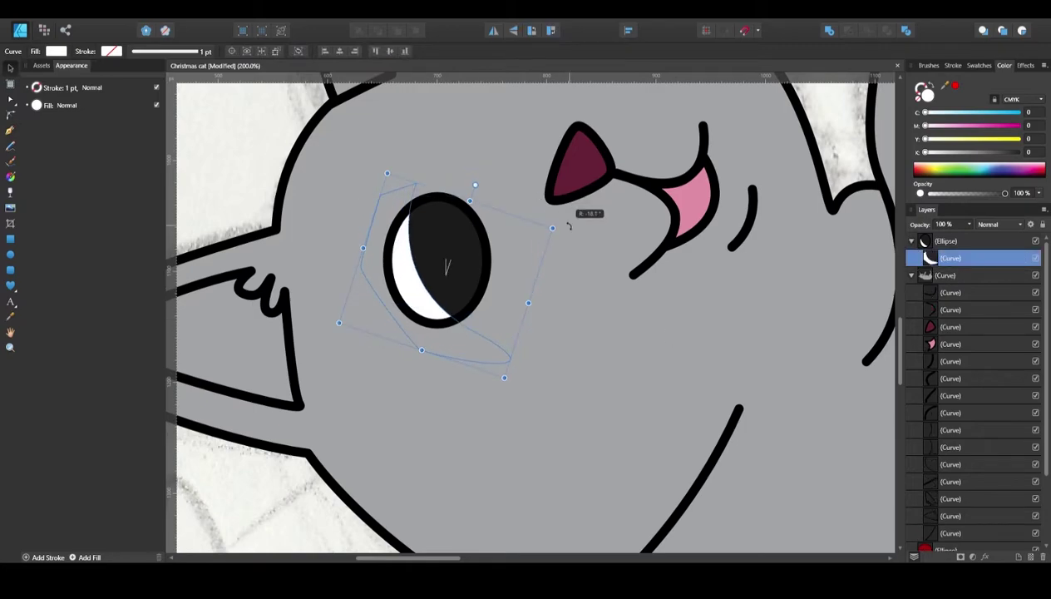
Add a small pink heart inside the eye.
left_click(10, 285)
left_click_drag(434, 223, 463, 248)
left_click_drag(480, 260, 480, 260)
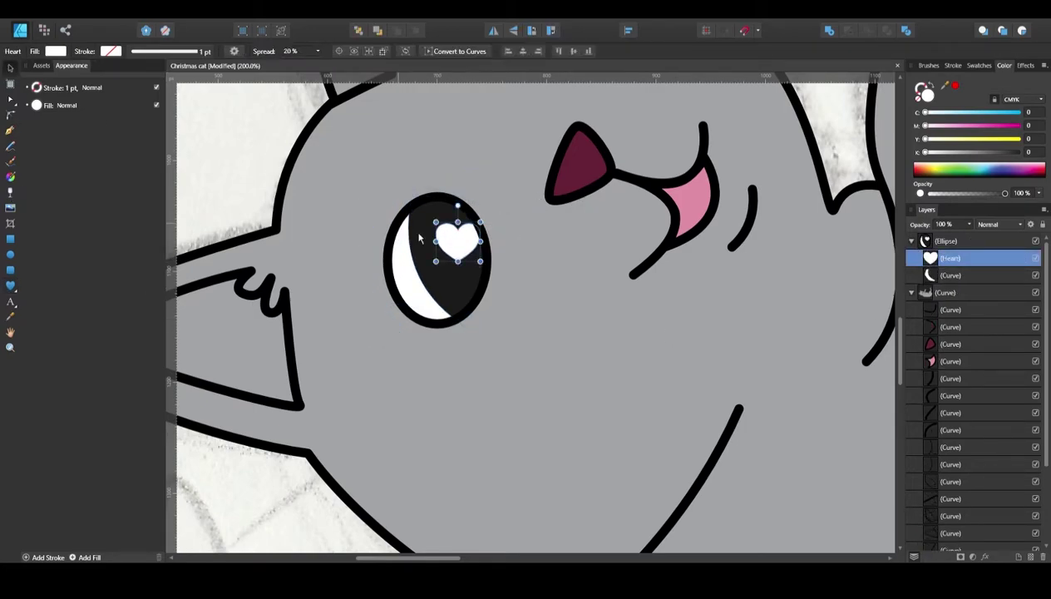
left_click_drag(925, 125, 978, 125)
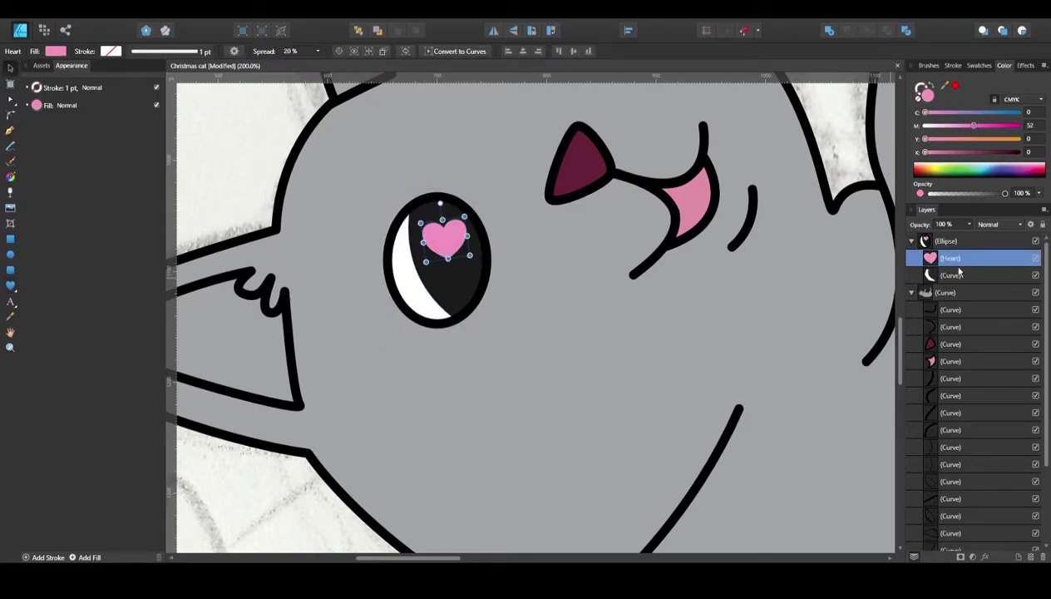
Duplicate the eye above the nose, move both eyes into the cat group, and resize the lower eye.
left_click(955, 240)
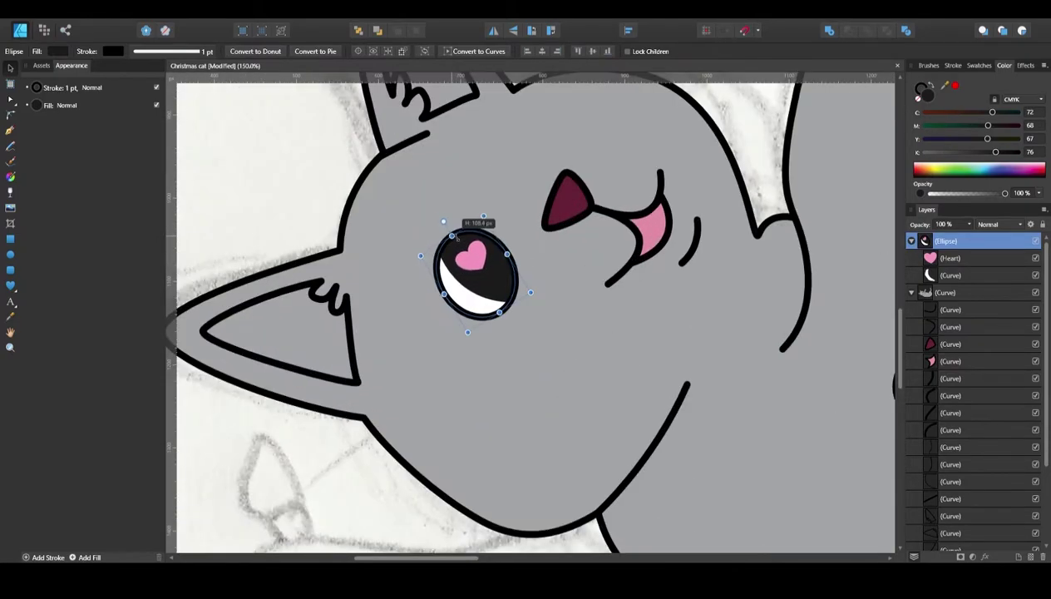
key("ctrl+j")
mouse_move(524, 259)
left_mouse_down()
mouse_move(564, 139)
mouse_move(544, 167)
mouse_move(517, 173)
left_mouse_up()
scroll(564, 140, "up", 1)
left_click(502, 340)
left_click(504, 174)
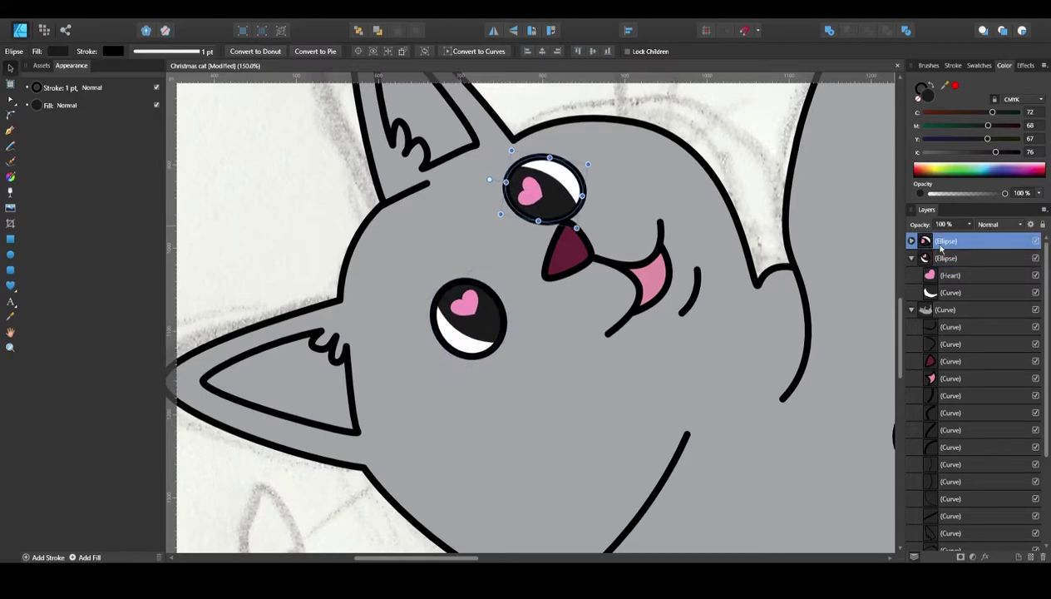
left_click_drag(941, 247, 948, 328)
left_click_drag(470, 276, 481, 256)
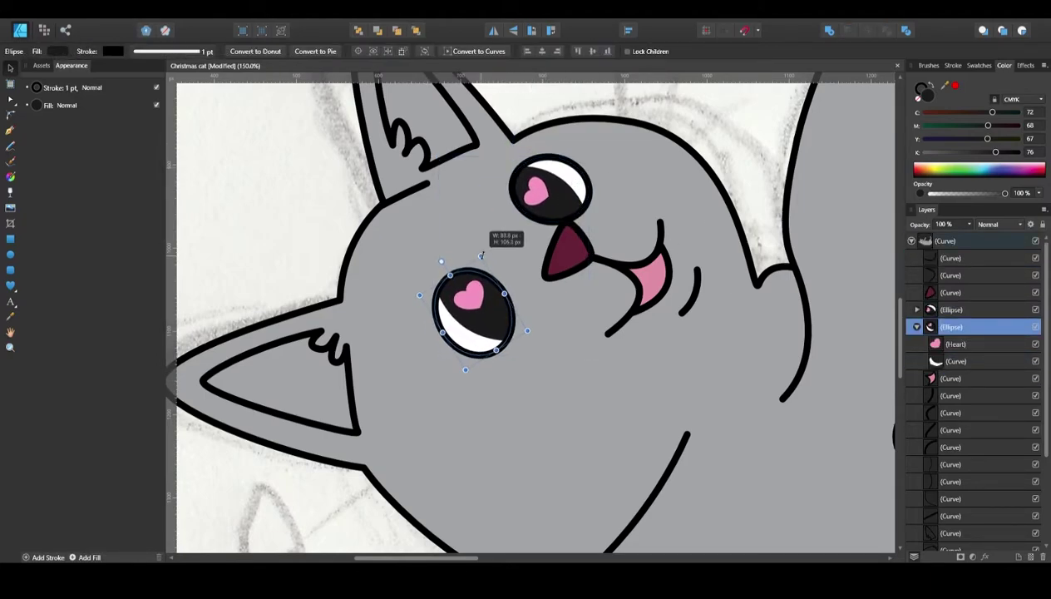
Move the tongue just below the nose in the stacking order.
key("ctrl+d")
key("ctrl+0")
key("ctrl+1")
left_click(951, 292)
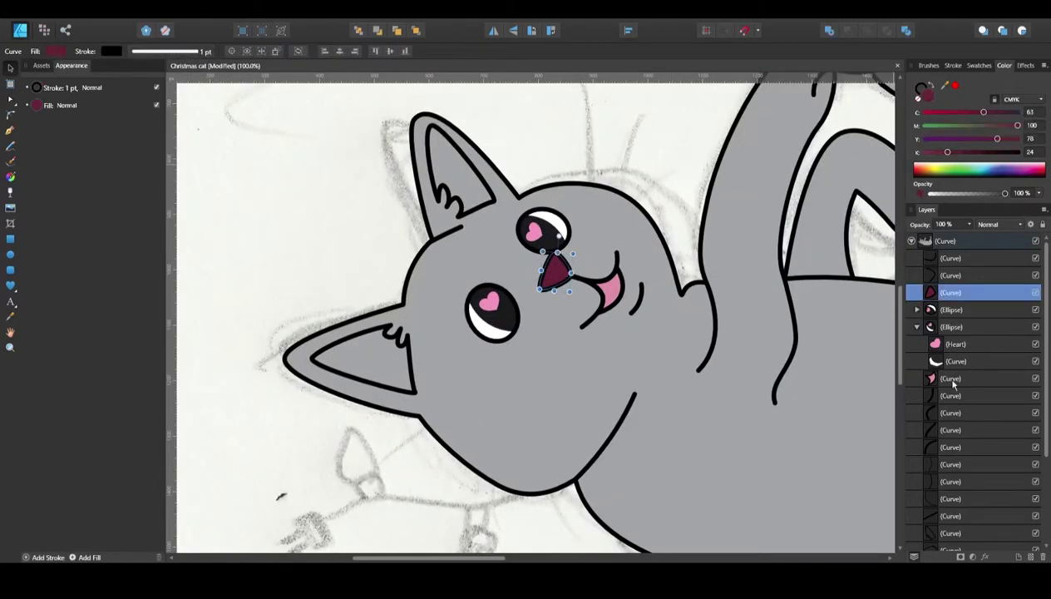
left_click_drag(954, 383, 951, 301)
left_click(951, 258, "shift")
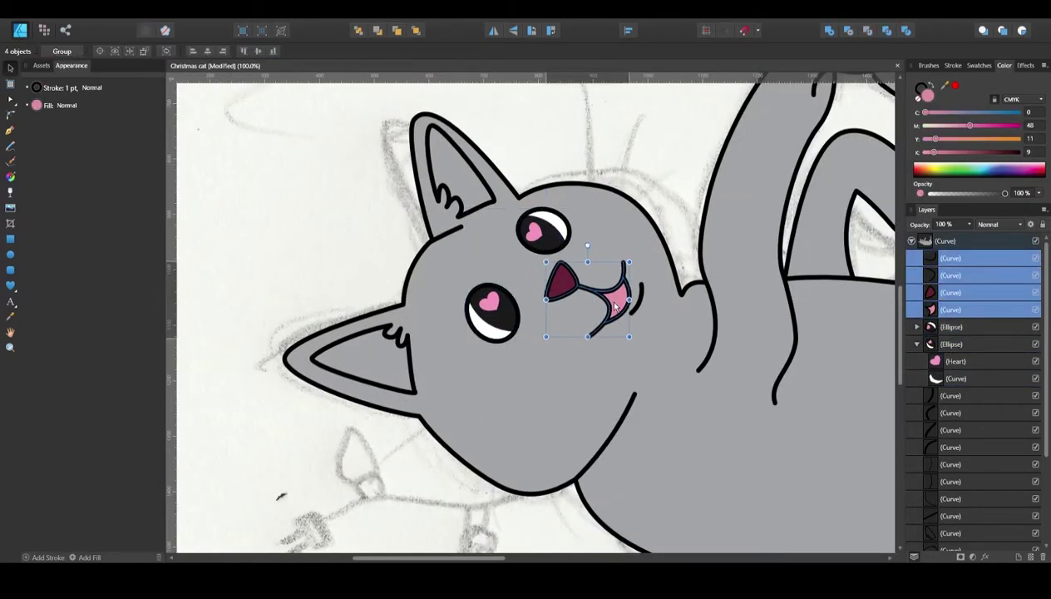
left_click(638, 308)
Enlarge the upper eye, then select the body outline and the small curve right of the mouth.
left_click(492, 310)
left_click(545, 233)
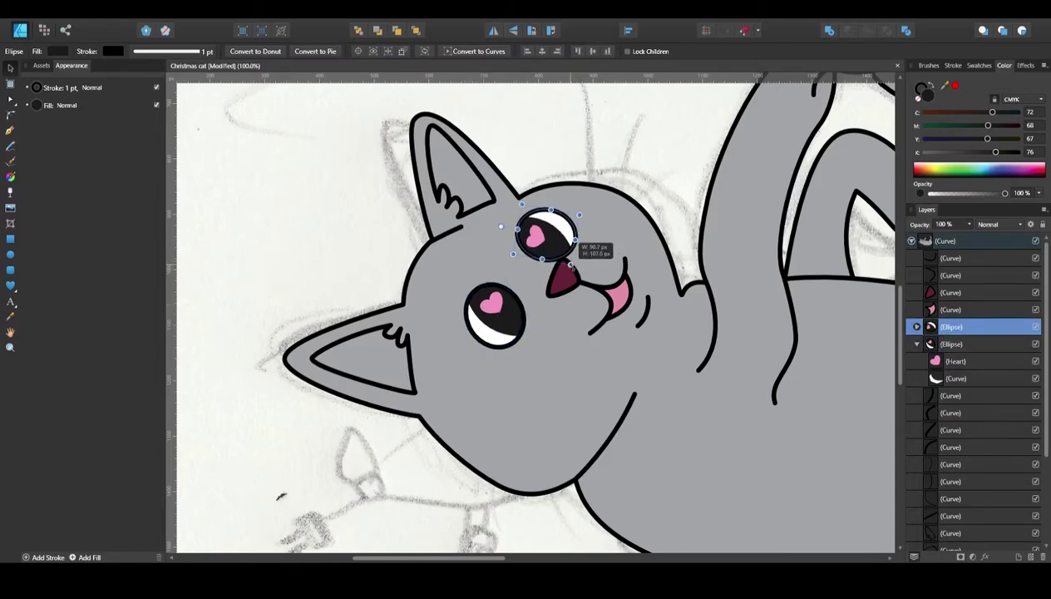
left_click_drag(586, 246, 595, 243)
left_click(502, 287)
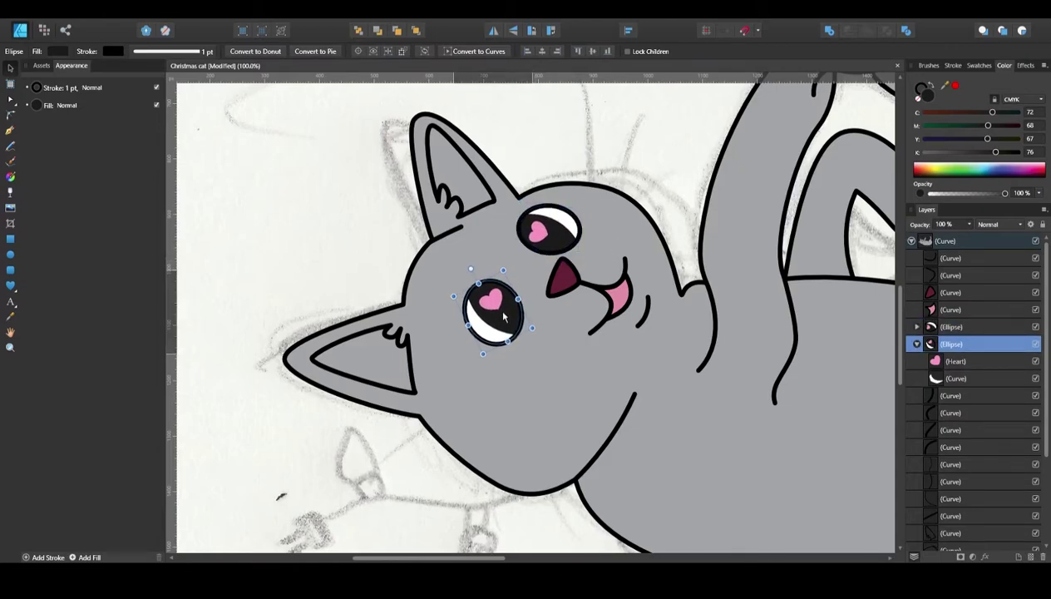
left_click(578, 122)
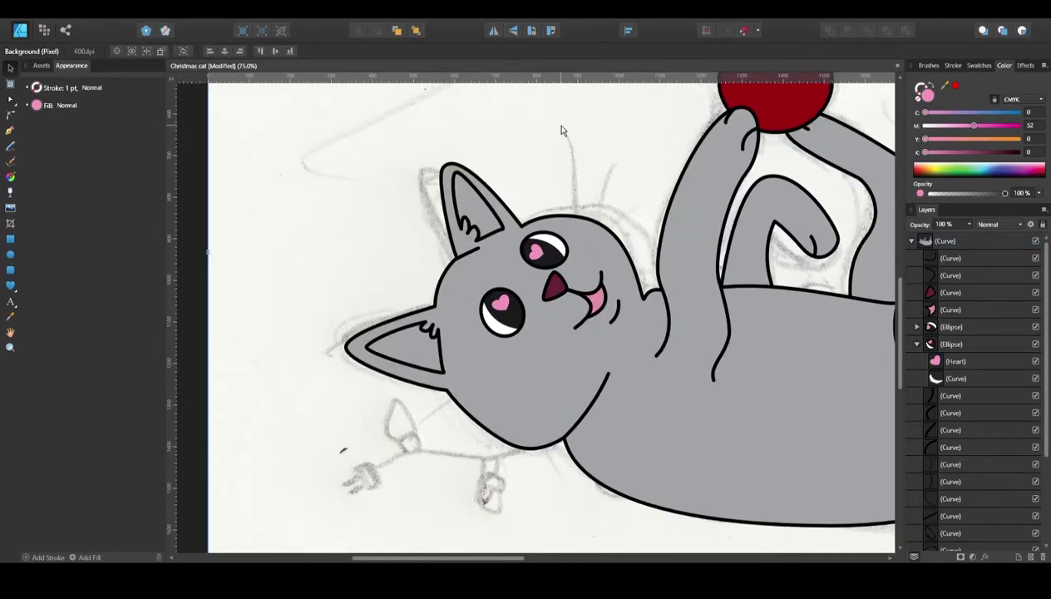
double_click(439, 310)
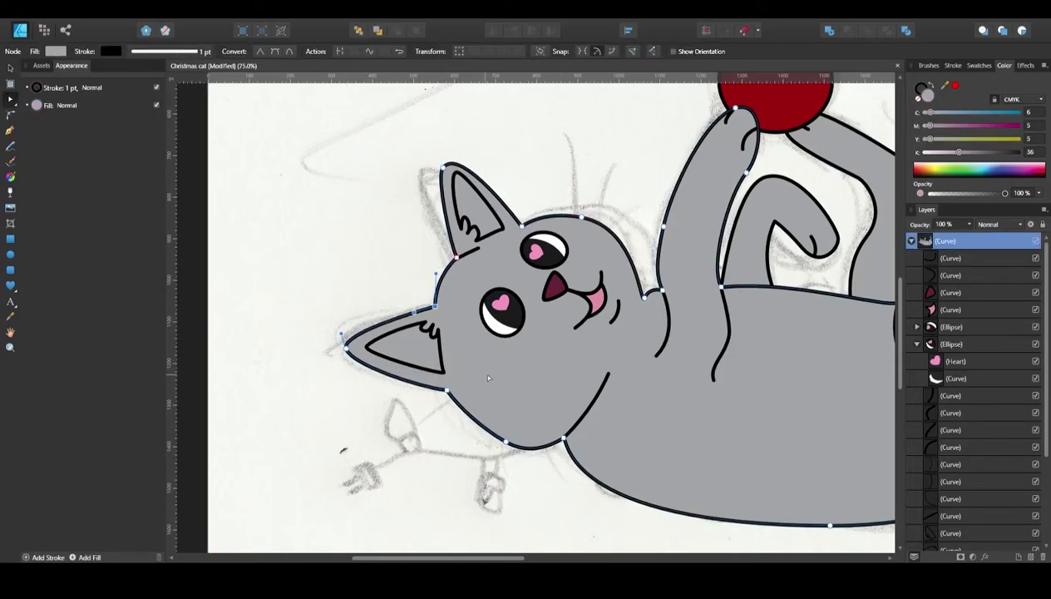
scroll(561, 242, "up", 2)
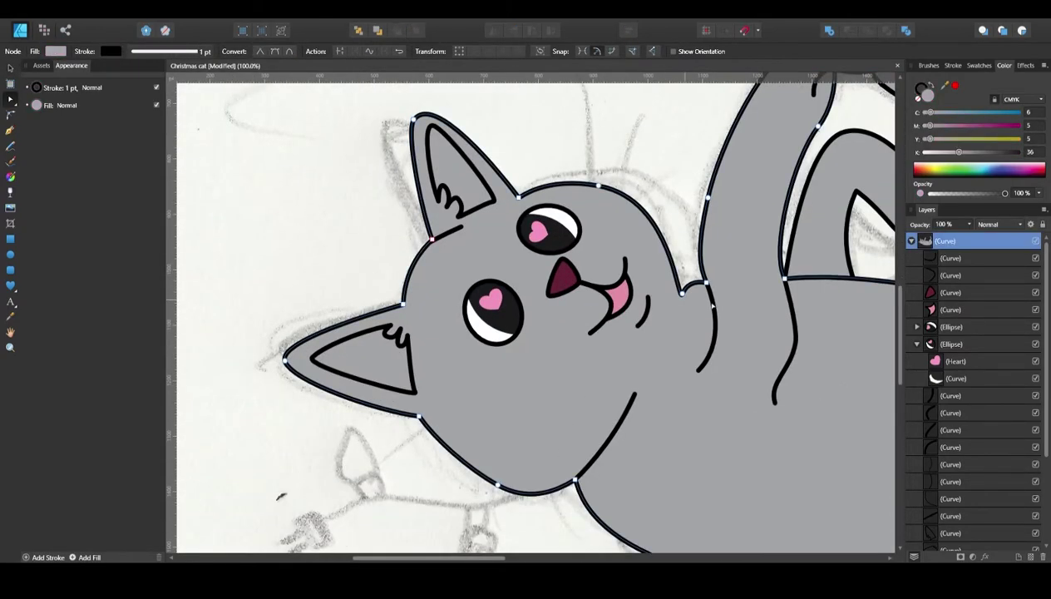
key("v")
left_click(647, 311)
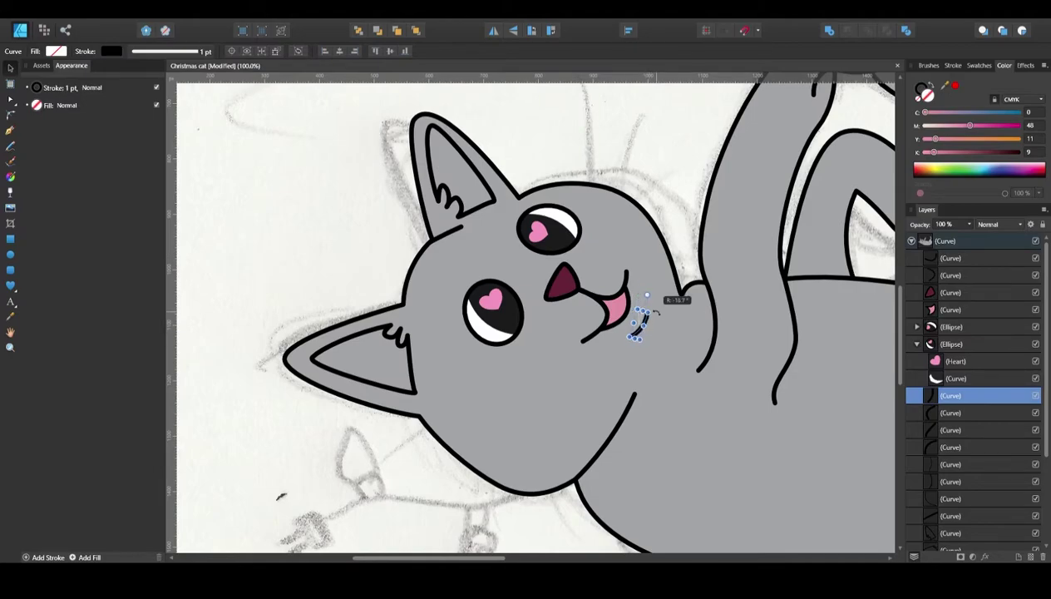
Select both inner ear shapes and fill them pink.
key("Escape")
scroll(533, 312, "right", 3)
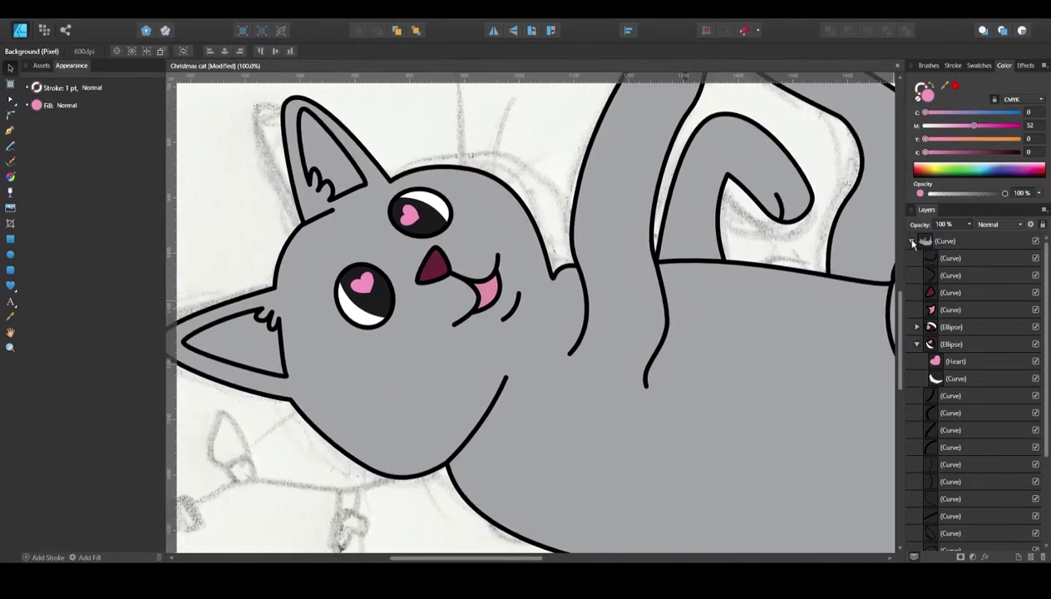
left_click(918, 344)
left_click(950, 447)
left_click(950, 465, "shift")
left_click_drag(974, 125, 962, 127)
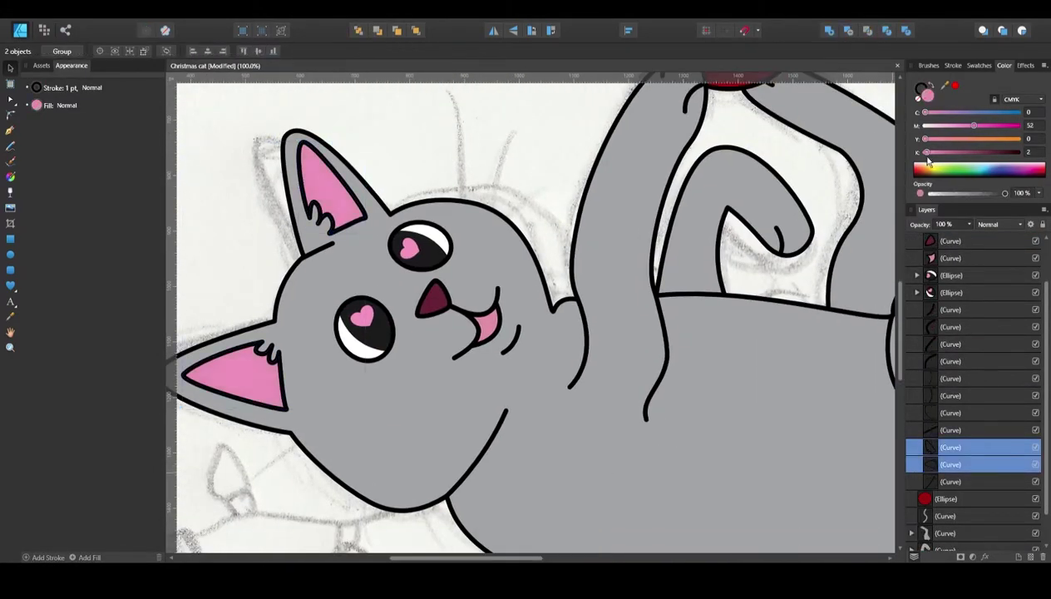
Lower the top of the head outline with the Node tool and select the mouth line for editing.
left_click(739, 445)
scroll(739, 445, "up", 3)
scroll(739, 445, "right", 5)
scroll(517, 457, "left", 6)
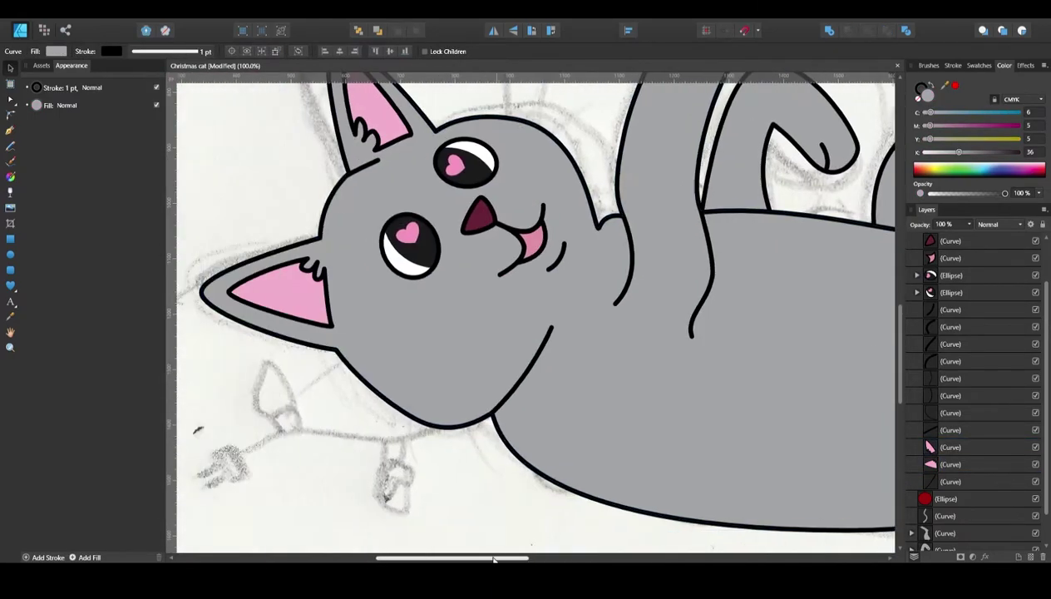
scroll(517, 456, "down", 2)
key("a")
scroll(466, 462, "up", 4)
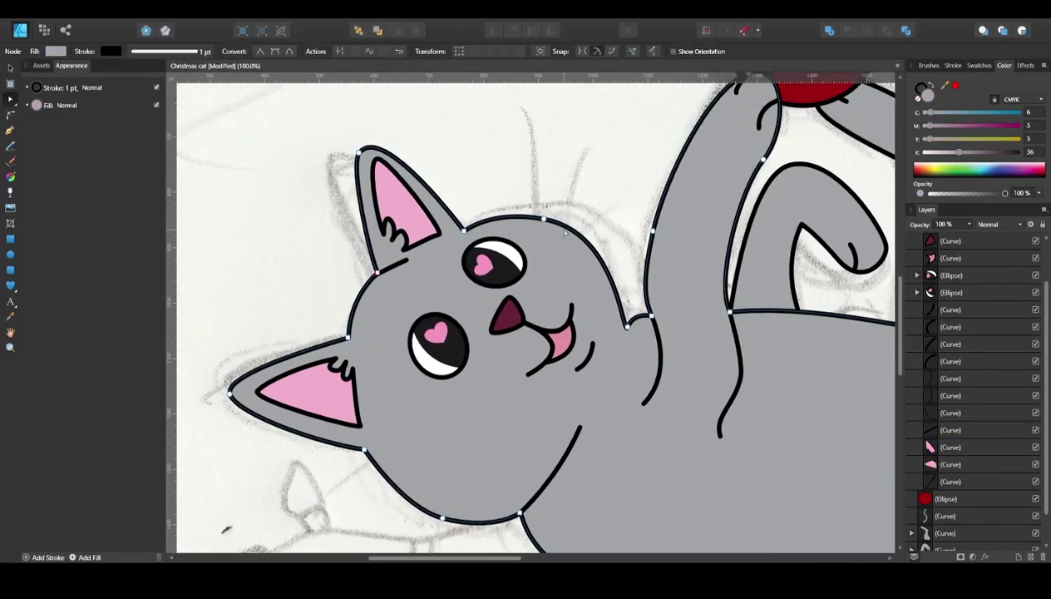
left_click_drag(618, 236, 609, 245)
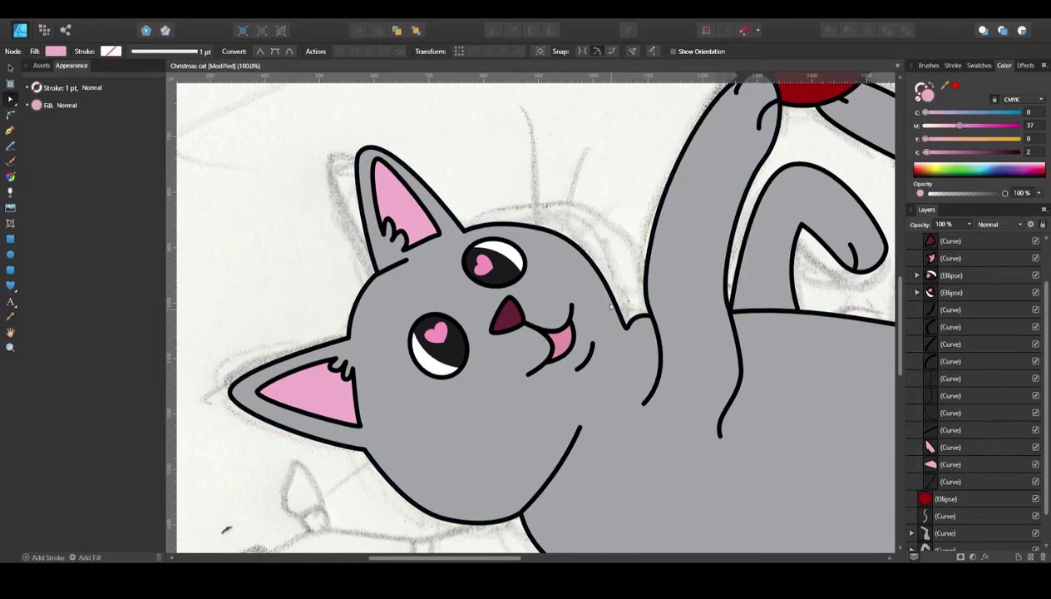
left_click(622, 317)
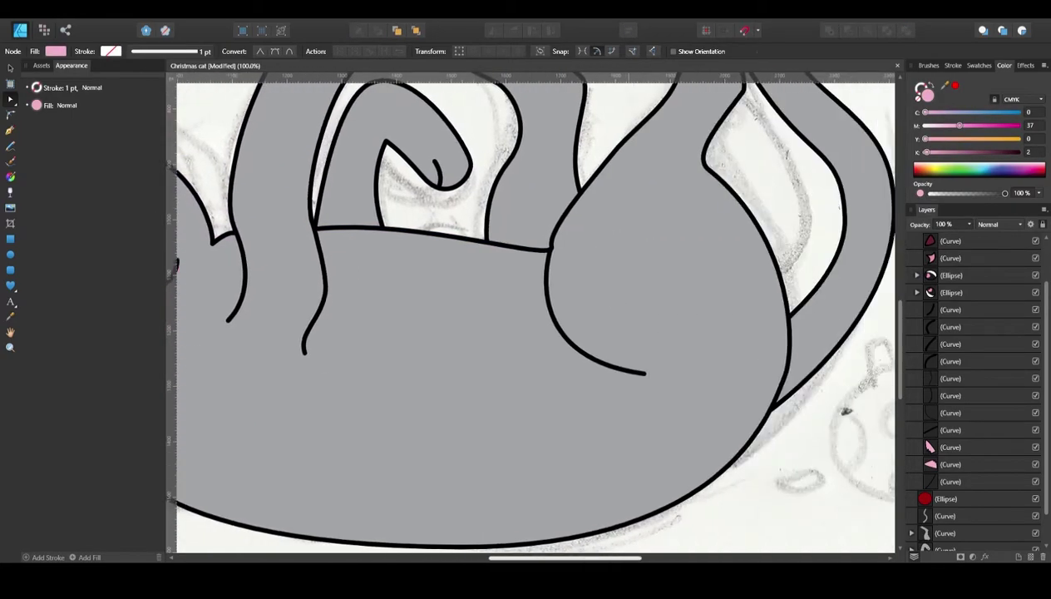
scroll(611, 479, "down", 5)
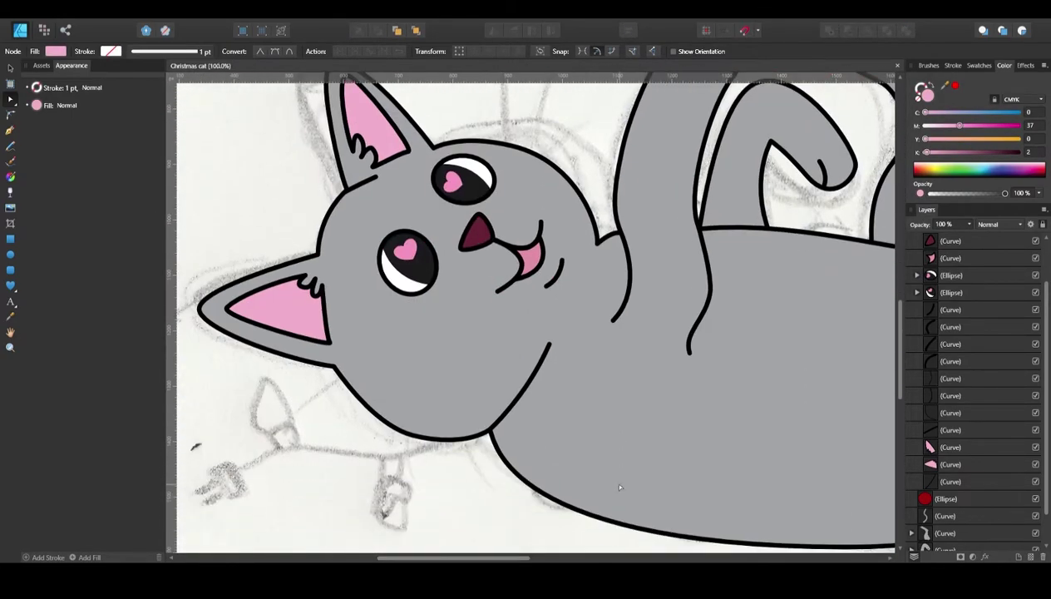
left_click(470, 256)
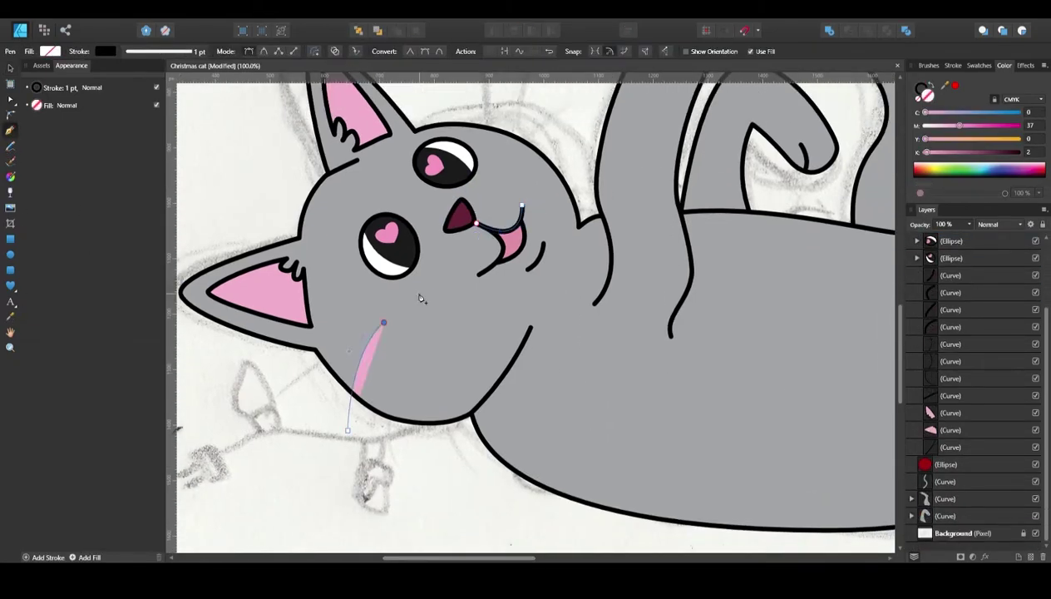
Set the chin line's stroke width to 4 pt.
key("i")
left_click(953, 65)
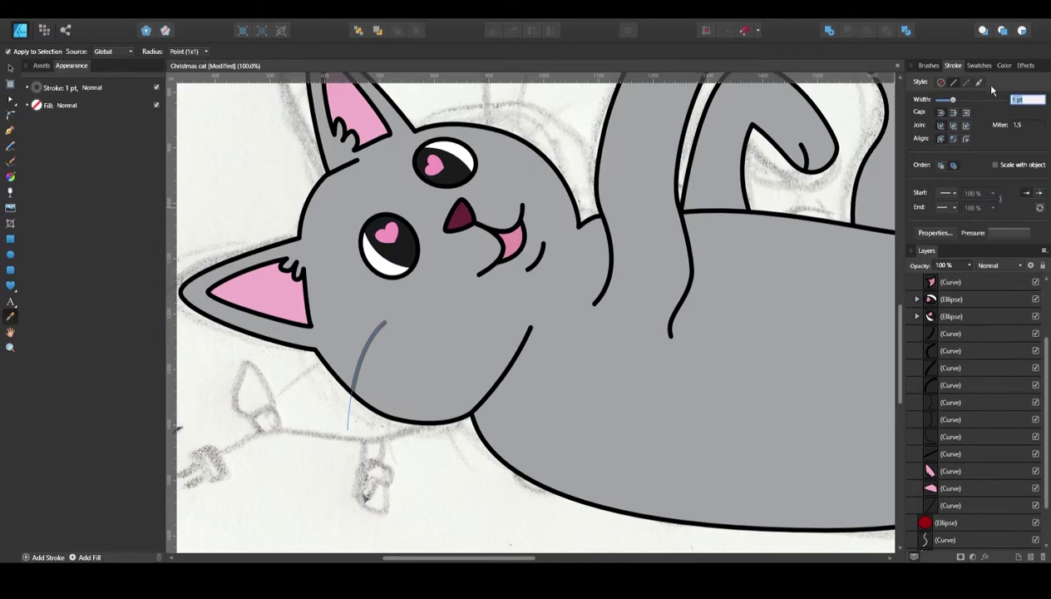
type("4")
key("Return")
left_click(1032, 233)
Copy the three chin stripes and rotate and move them onto the forehead.
key("v")
left_click(366, 366)
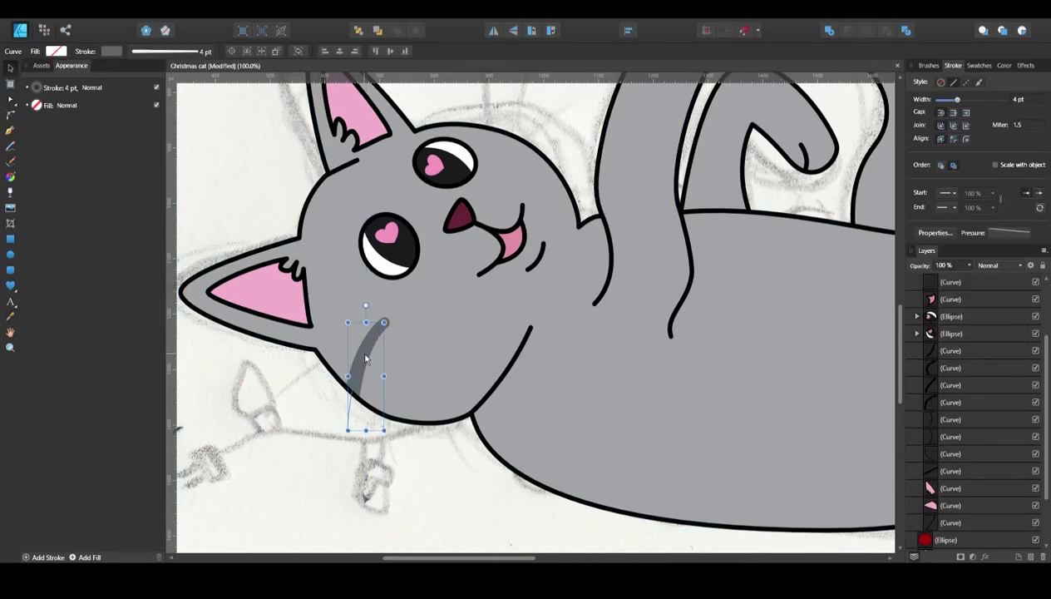
mouse_move(366, 374)
left_mouse_down()
mouse_move(441, 374)
mouse_move(605, 129)
left_mouse_up()
left_click(973, 299)
left_click(973, 333, "shift")
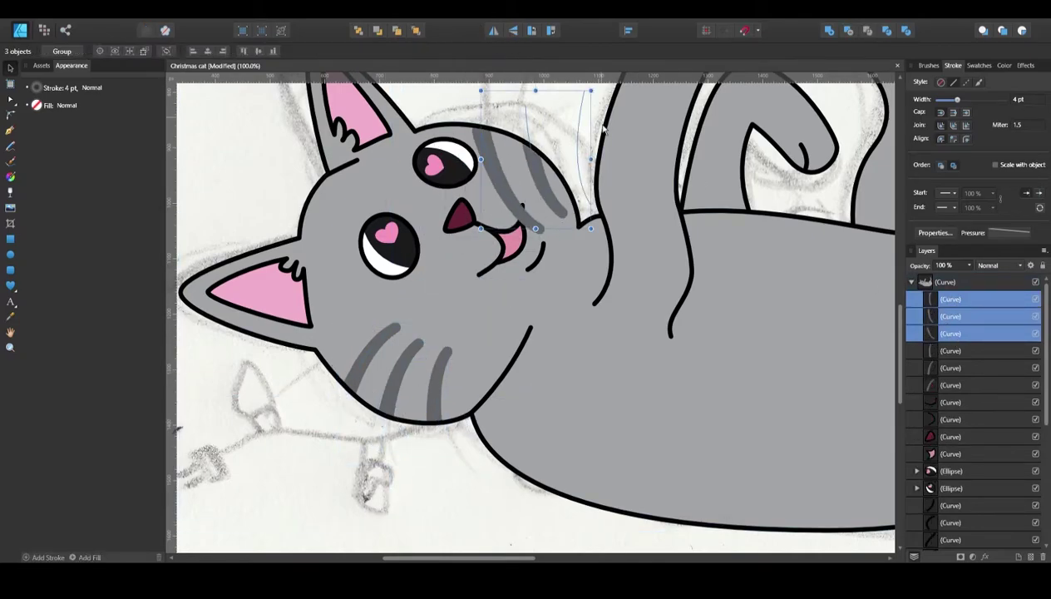
scroll(604, 129, "up", 3)
mouse_move(603, 225)
left_mouse_down()
mouse_move(693, 269)
mouse_move(657, 228)
left_mouse_up()
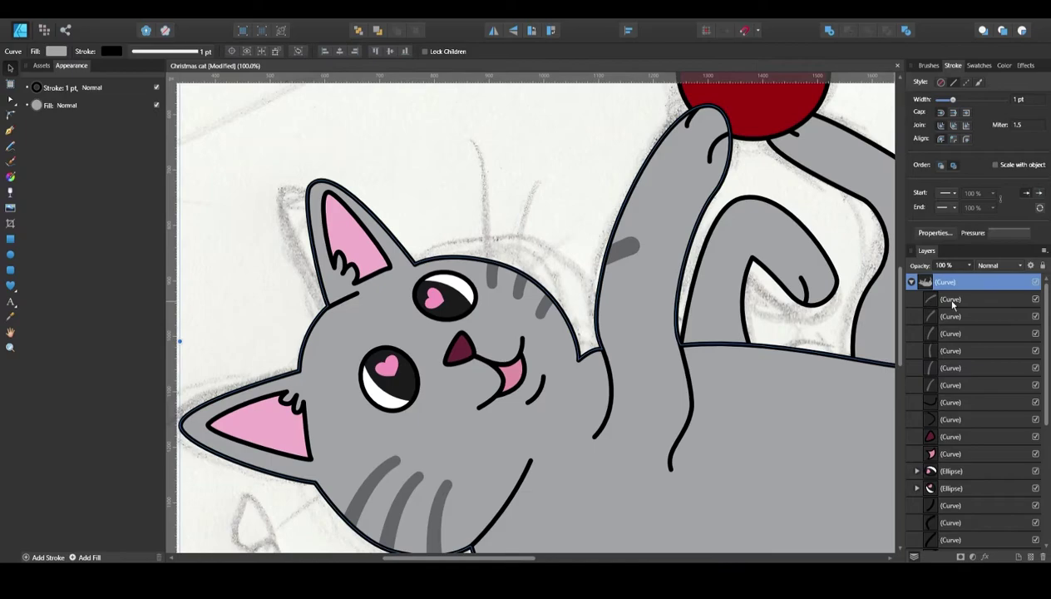
Bend a copied stripe to follow the head and start a short cheek stripe.
key("a")
left_click(542, 306)
left_click_drag(556, 271, 594, 268)
scroll(499, 316, "down", 1)
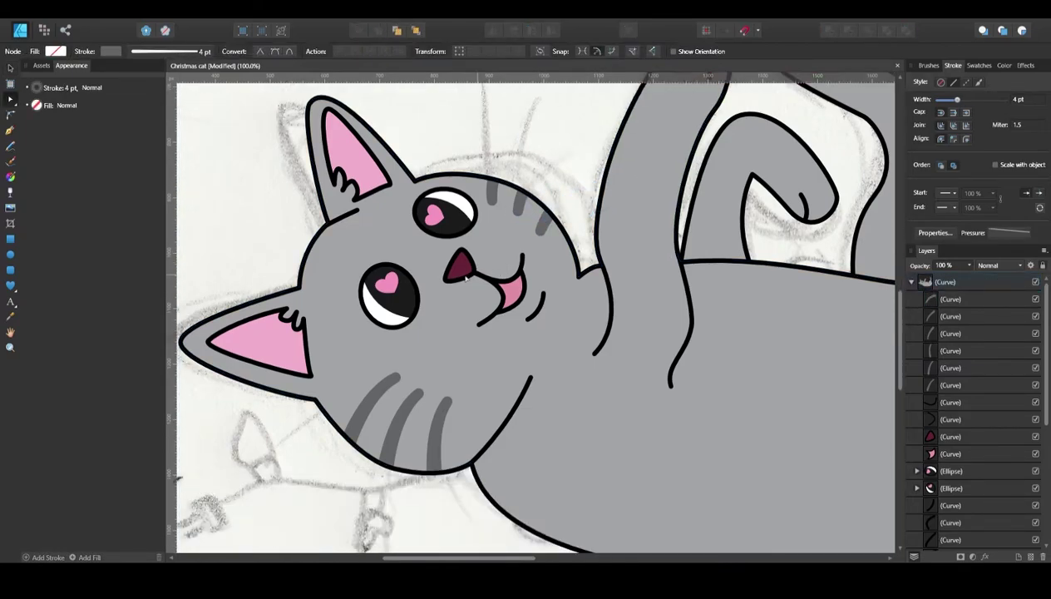
key("p")
left_click(336, 342)
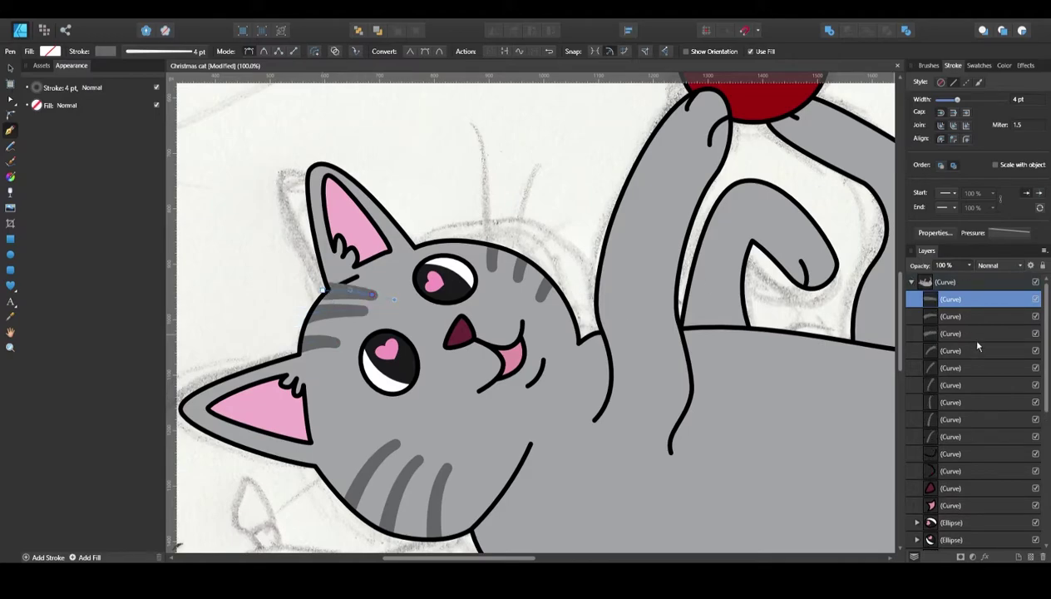
Move the head stripe shapes lower in the stacking order, under the outlines.
left_click(979, 437, "shift")
left_click_drag(978, 366, 978, 532)
key("a")
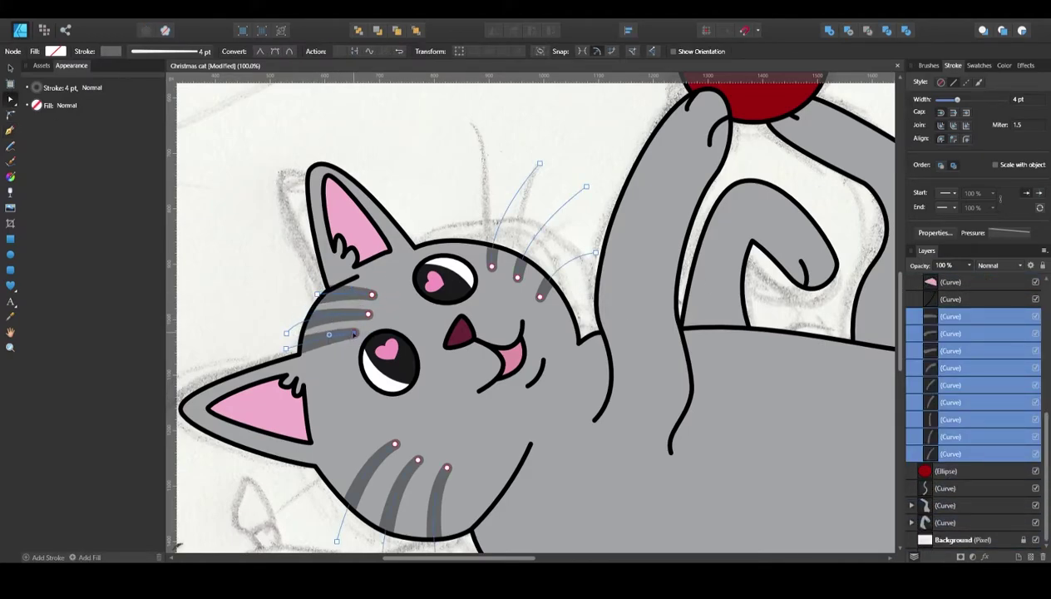
left_click(596, 384)
scroll(597, 381, "down", 5)
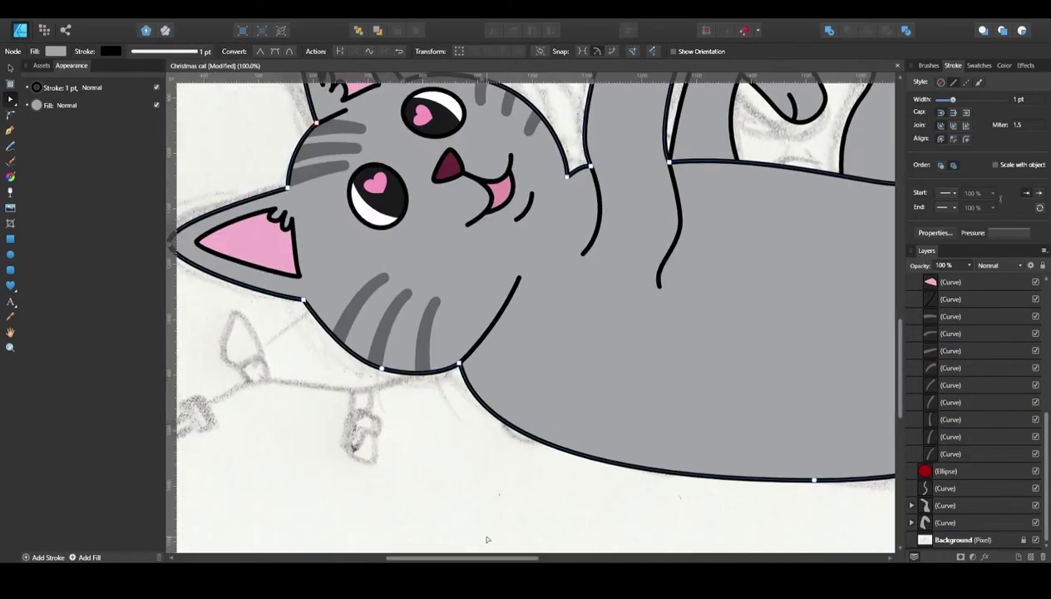
key("ctrl+0")
scroll(482, 316, "up", 5)
Make both inner ear shapes a paler pink.
left_click(950, 382)
left_click(1005, 65)
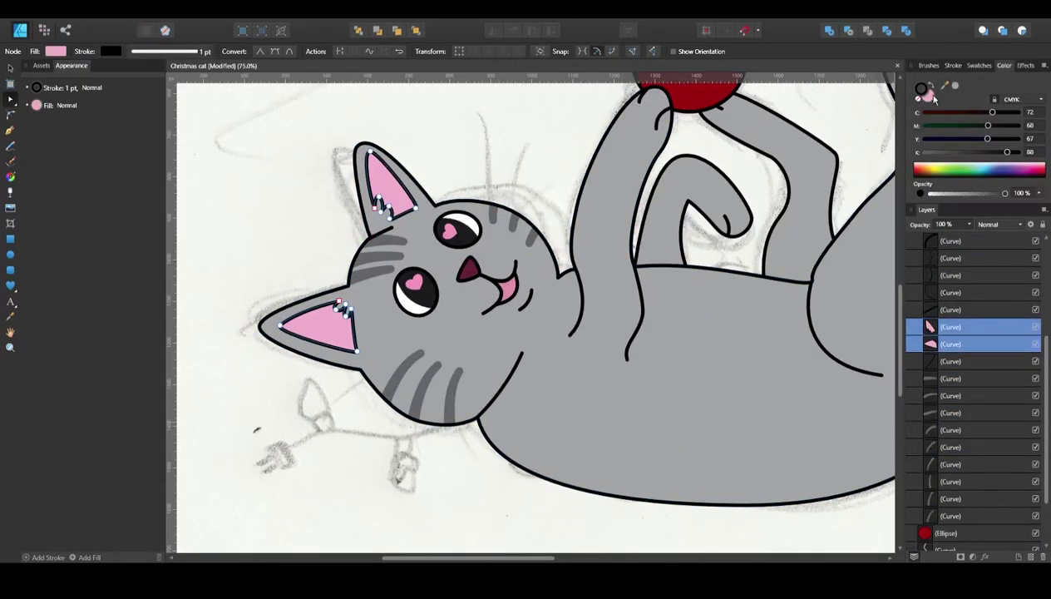
key("p")
scroll(888, 351, "right", 2)
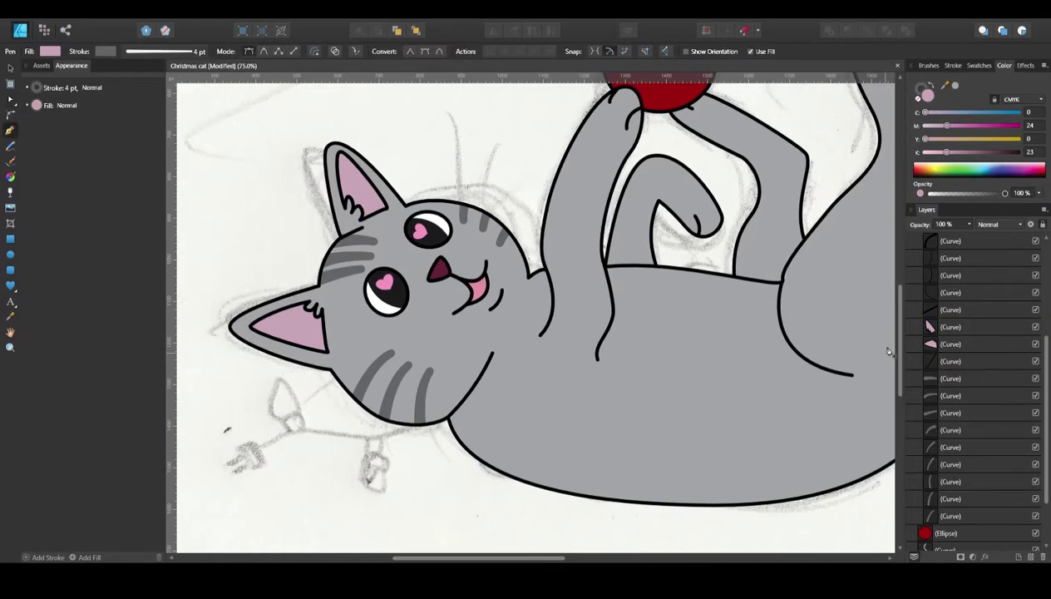
left_click(950, 378)
scroll(582, 332, "right", 4)
Pull the belly's lower outline edge upward and begin a curved stripe across the belly.
key("a")
left_click(596, 470)
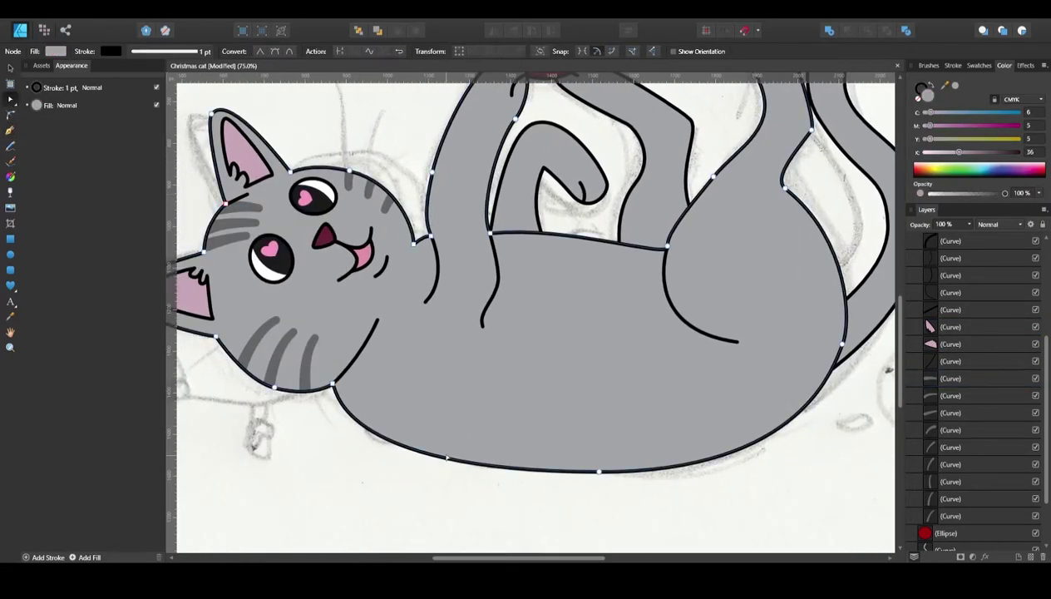
left_click_drag(596, 470, 595, 434)
key("Escape")
scroll(207, 324, "down", 1)
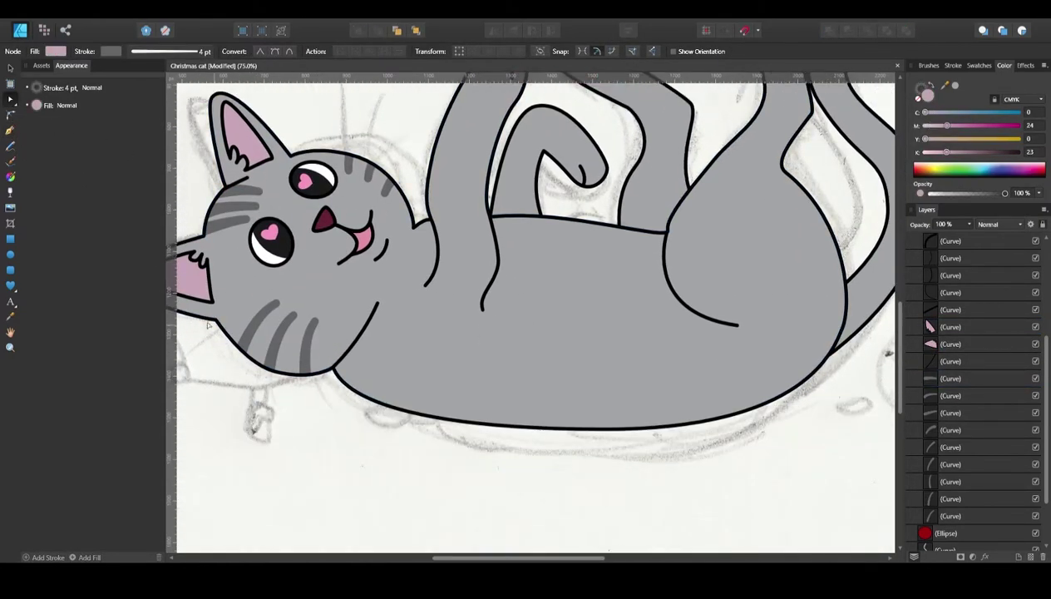
key("p")
left_click(361, 415)
left_click_drag(399, 327, 424, 296)
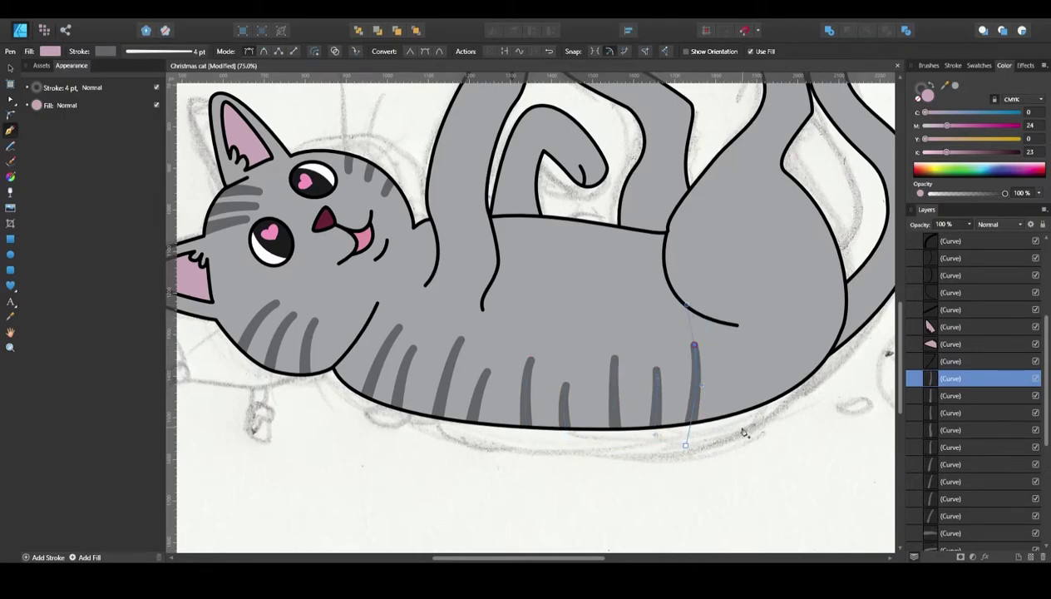
Draw a new grey tabby stripe across the hind leg.
scroll(672, 381, "up", 3)
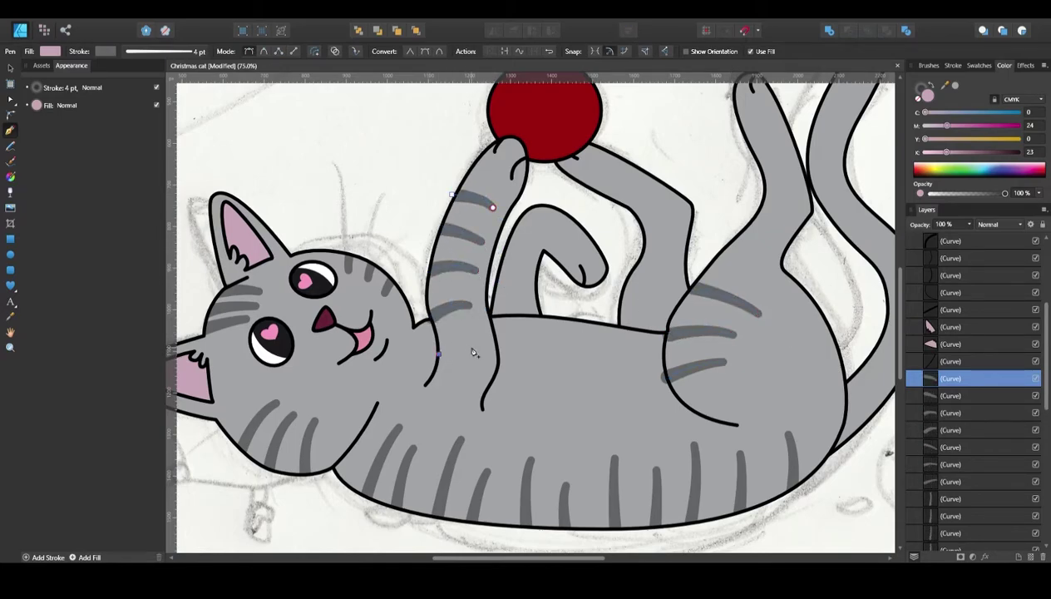
scroll(972, 416, "down", 5)
left_click(957, 498)
left_click(622, 315)
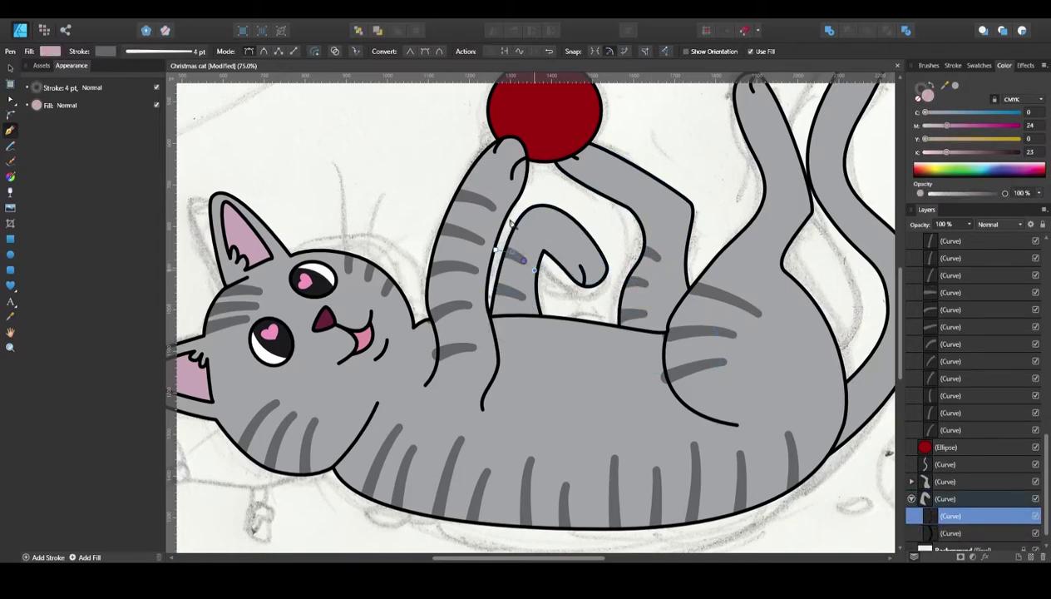
scroll(628, 352, "down", 2)
scroll(628, 353, "up", 4)
scroll(628, 353, "right", 5)
scroll(628, 353, "left", 1)
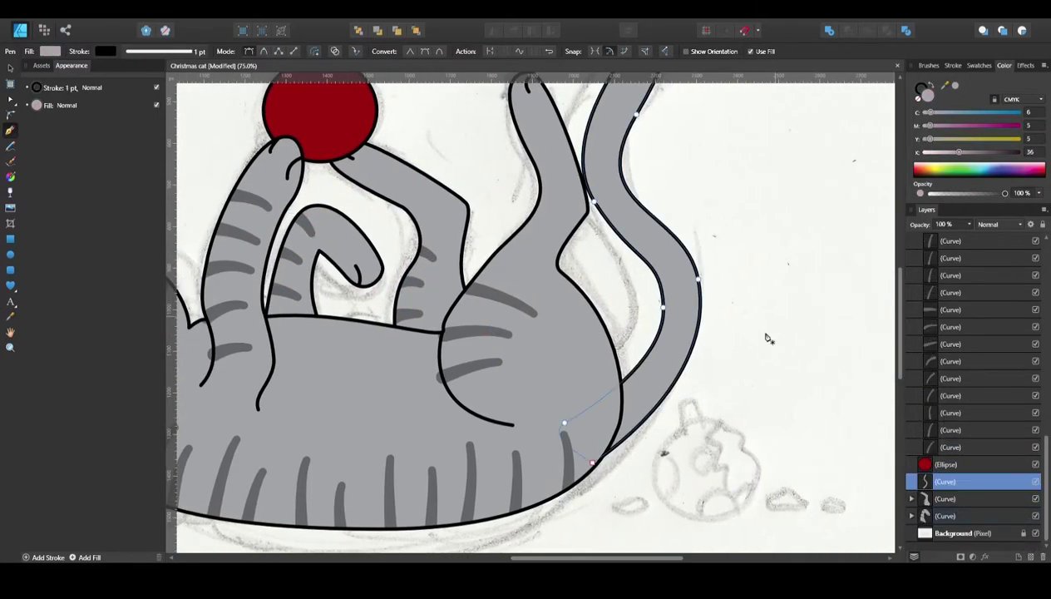
Draw curved stripes along the tail, including the upper tail.
left_click(617, 403)
left_click(671, 474)
left_click(705, 423)
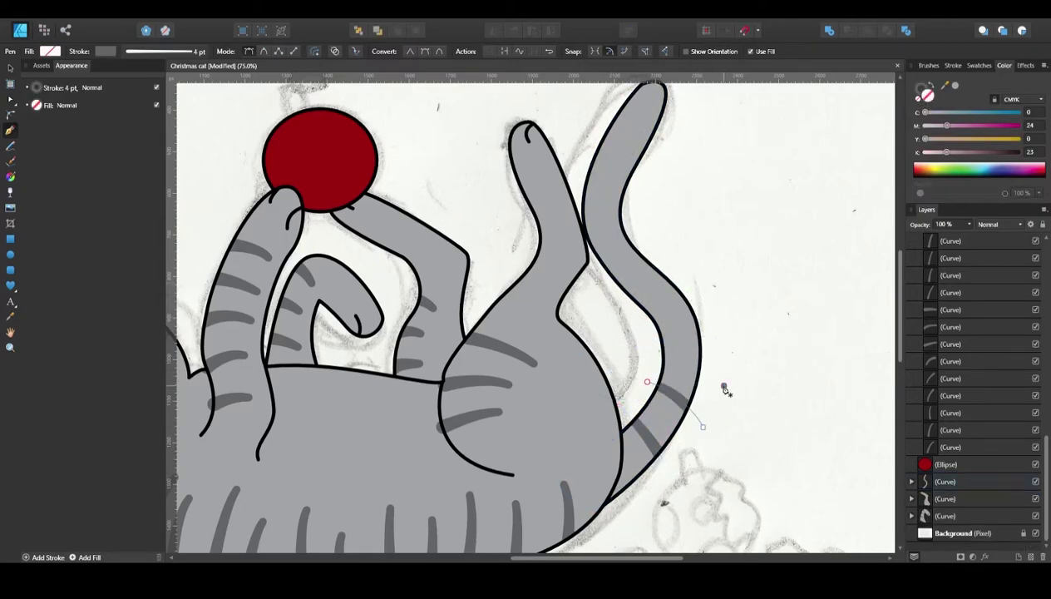
left_click(641, 208)
scroll(670, 223, "up", 1)
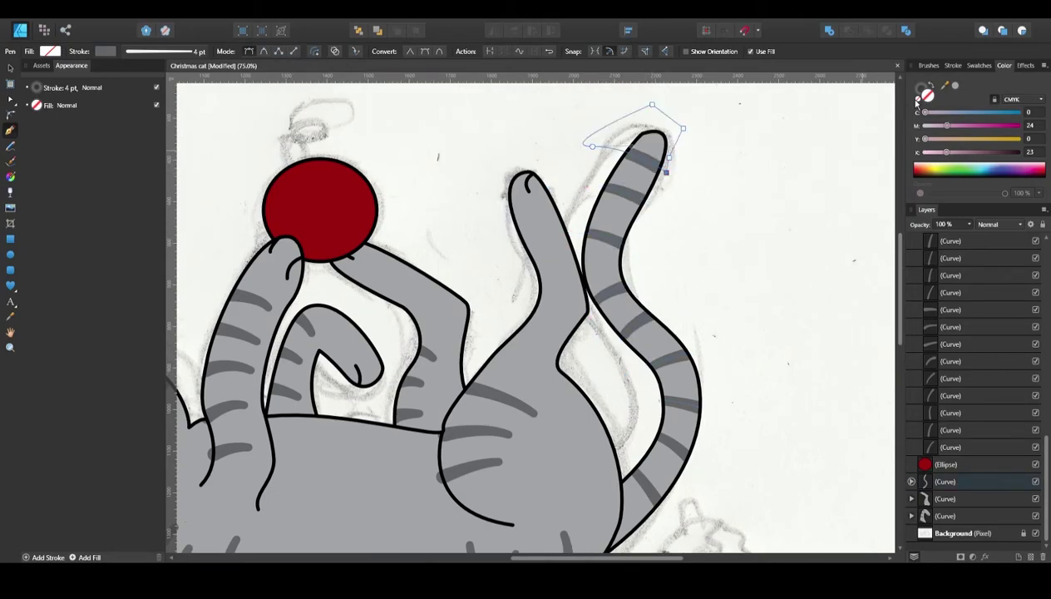
left_click(10, 316)
scroll(532, 316, "down", 1)
Thicken all the tail stripes to an 8 pt stroke width.
left_click(957, 446, "shift")
left_click(953, 65)
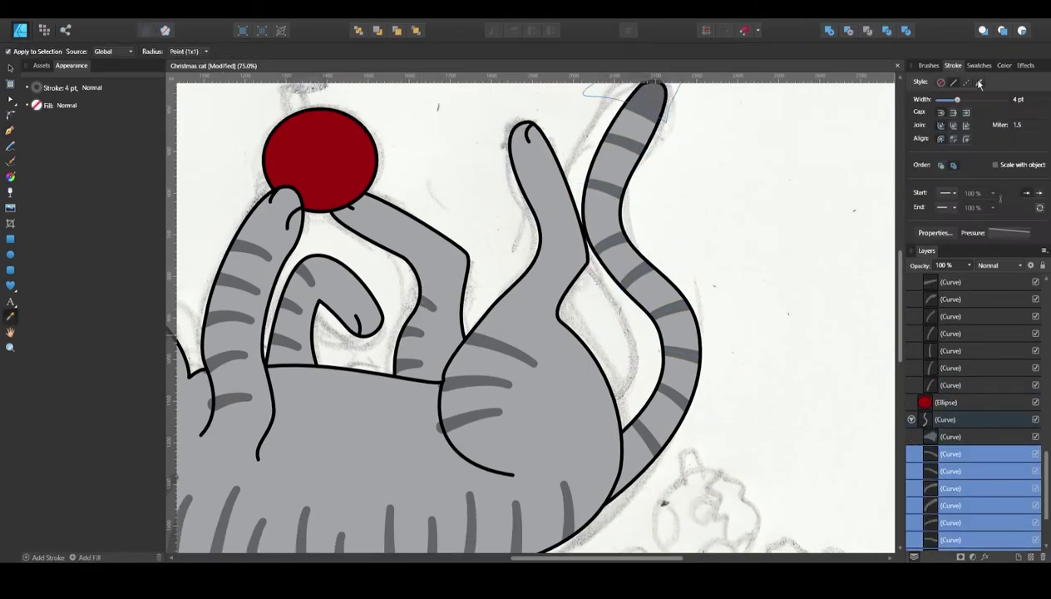
left_click_drag(958, 99, 964, 99)
key("v")
left_click(459, 194)
key("ctrl+0")
Select the short chest line with the Node Tool and bring the hind leg into view.
scroll(470, 237, "up", 3)
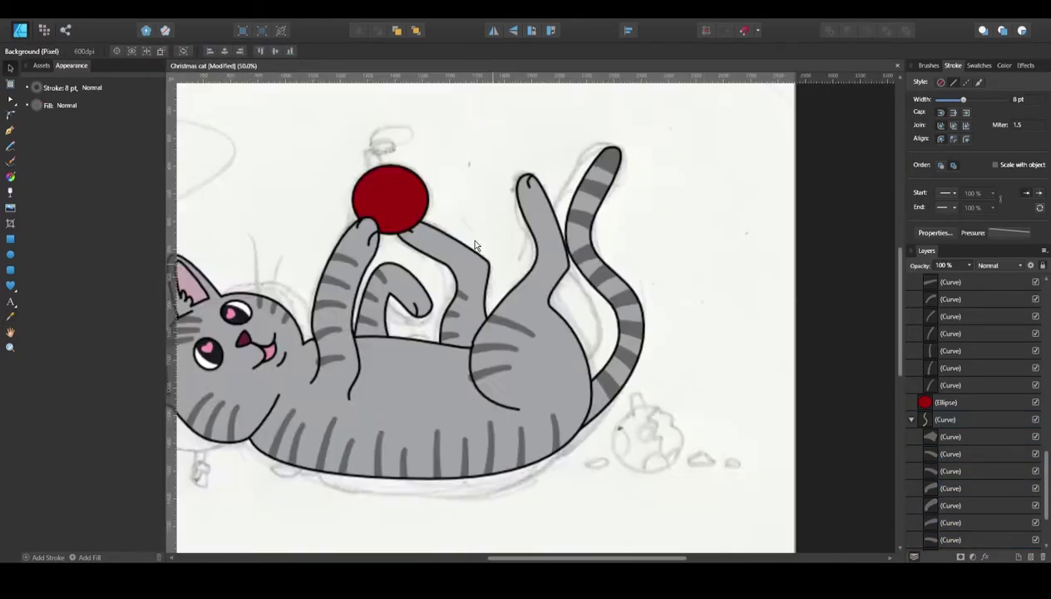
scroll(475, 246, "up", 2)
scroll(475, 245, "down", 1)
key("a")
left_click(454, 362)
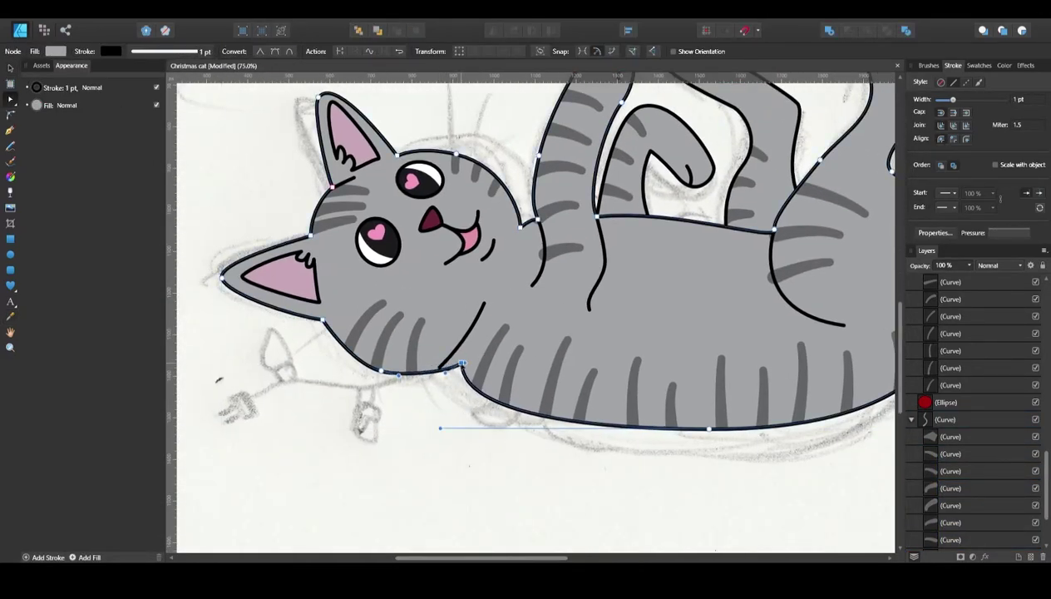
left_click(467, 343)
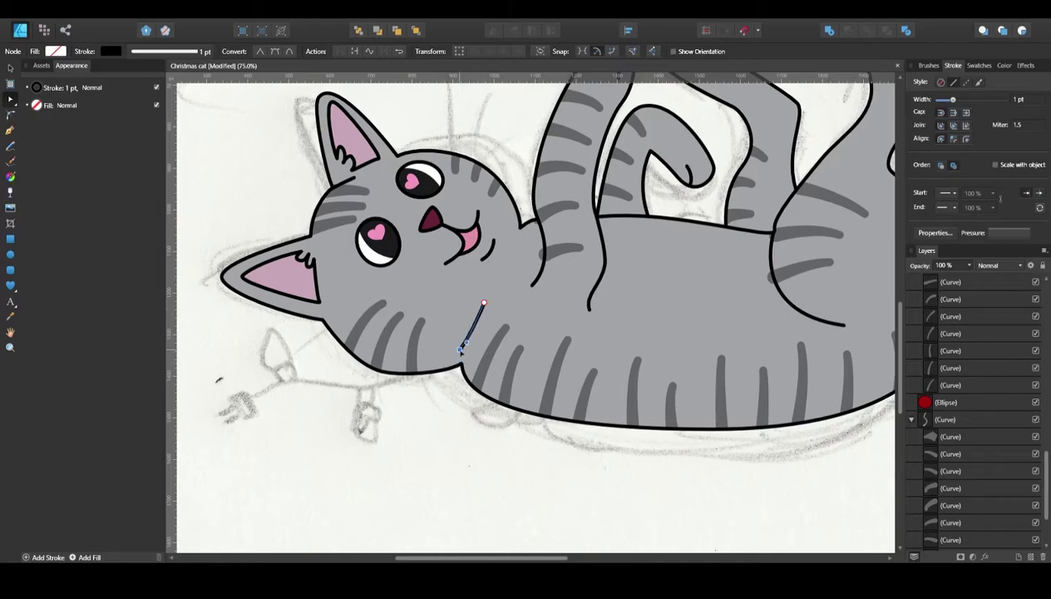
mouse_move(460, 350)
left_mouse_down()
mouse_move(463, 417)
mouse_move(408, 384)
left_mouse_up()
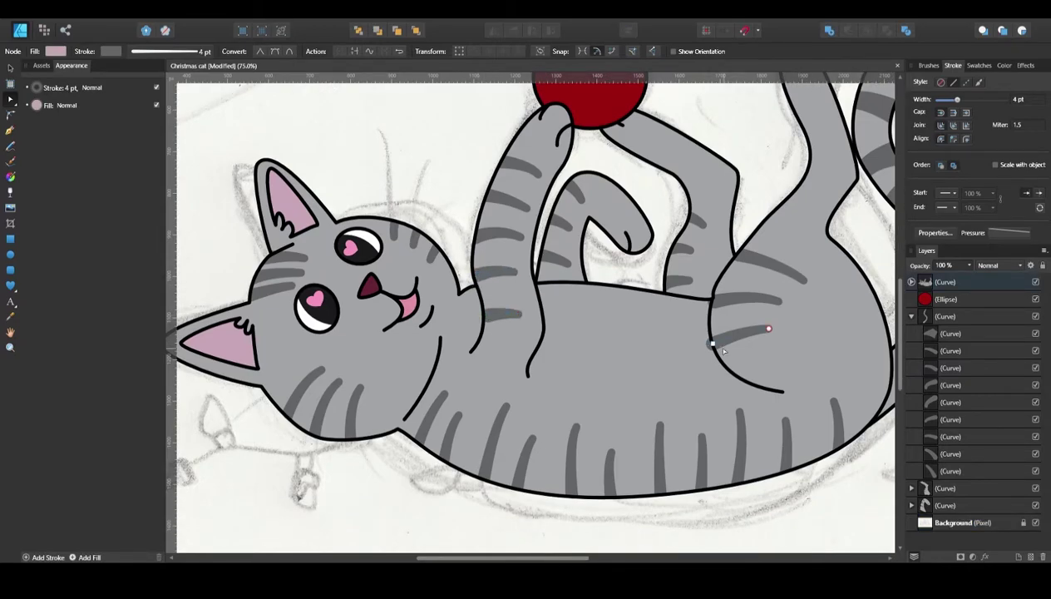
scroll(654, 341, "up", 1)
Draw a short chest stripe and begin outlining the belly patch between the legs.
key("p")
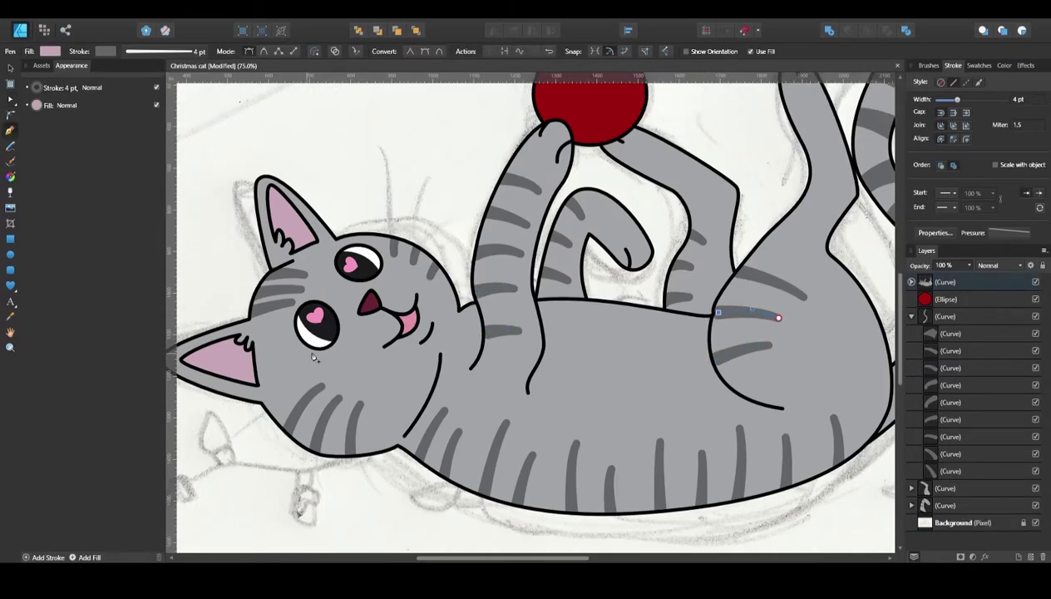
scroll(628, 471, "right", 4)
scroll(398, 388, "up", 1)
scroll(371, 297, "down", 1)
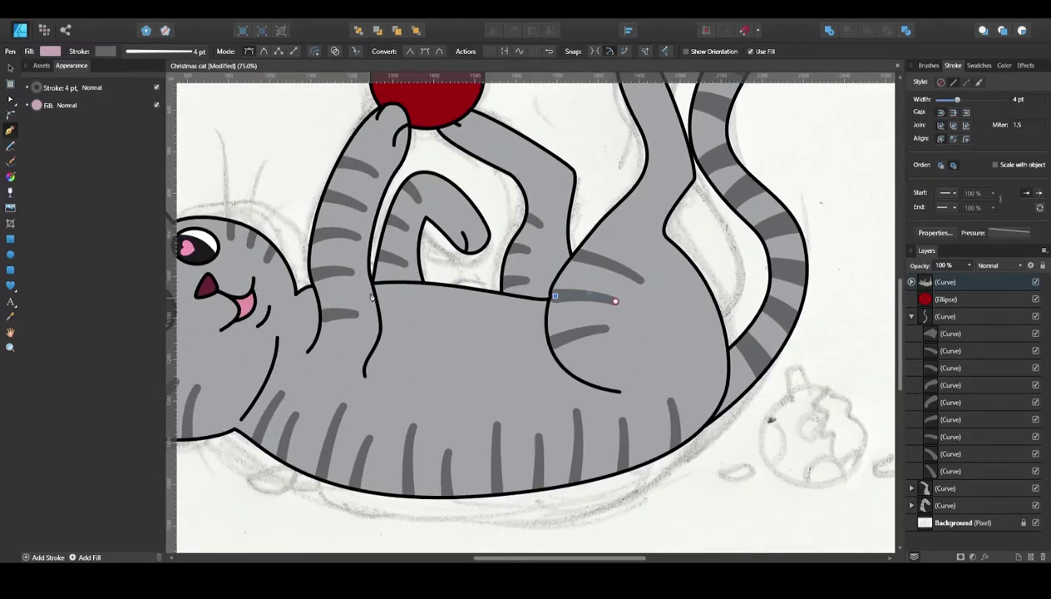
left_click(325, 314)
left_click(355, 315)
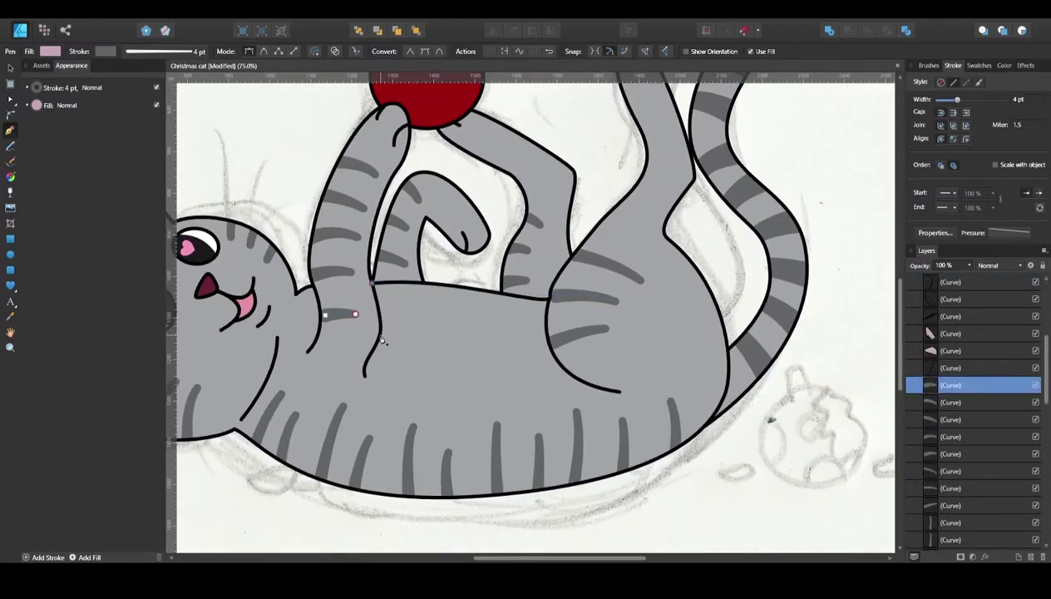
left_click(549, 347)
left_click(549, 298)
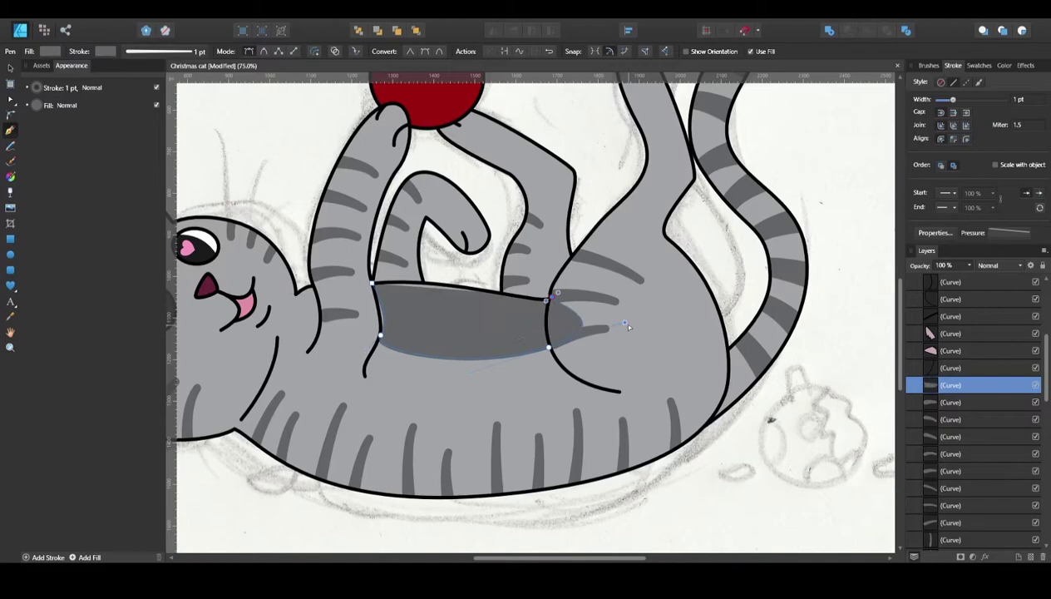
key("a")
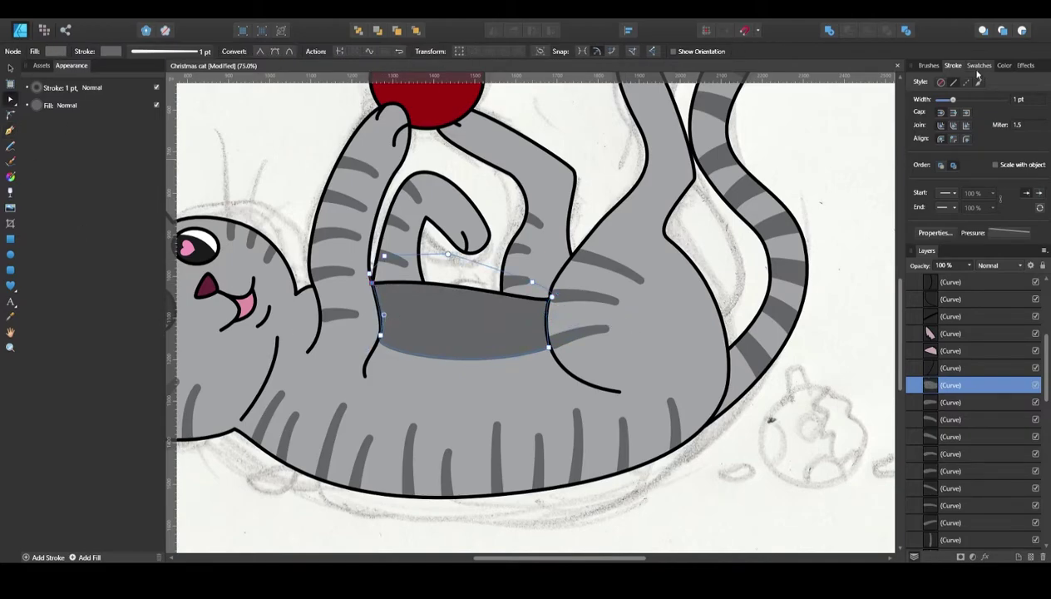
left_click(1005, 65)
left_click_drag(932, 111, 954, 113)
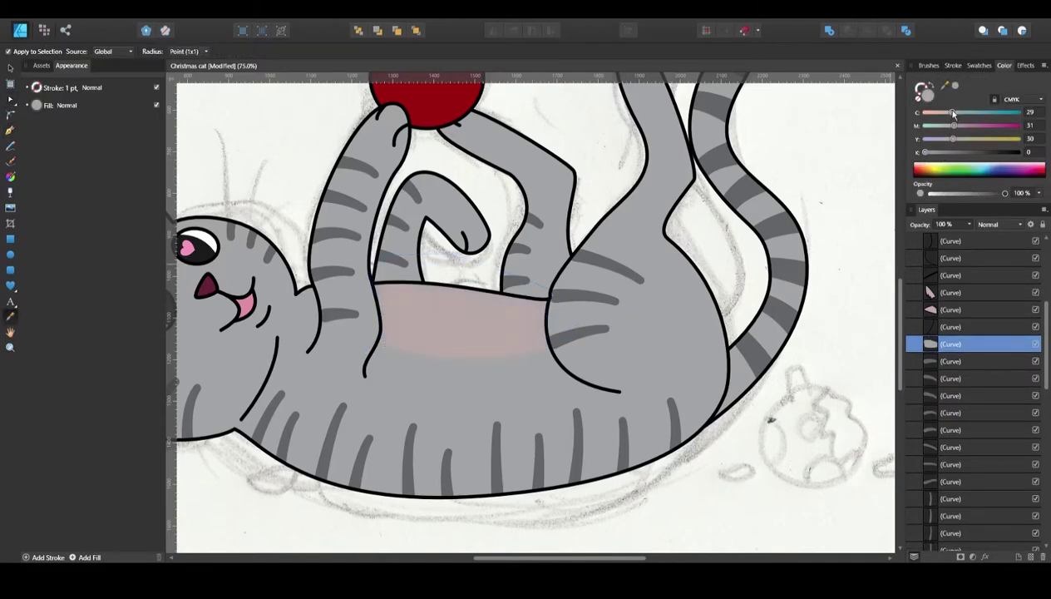
left_click_drag(926, 152, 945, 152)
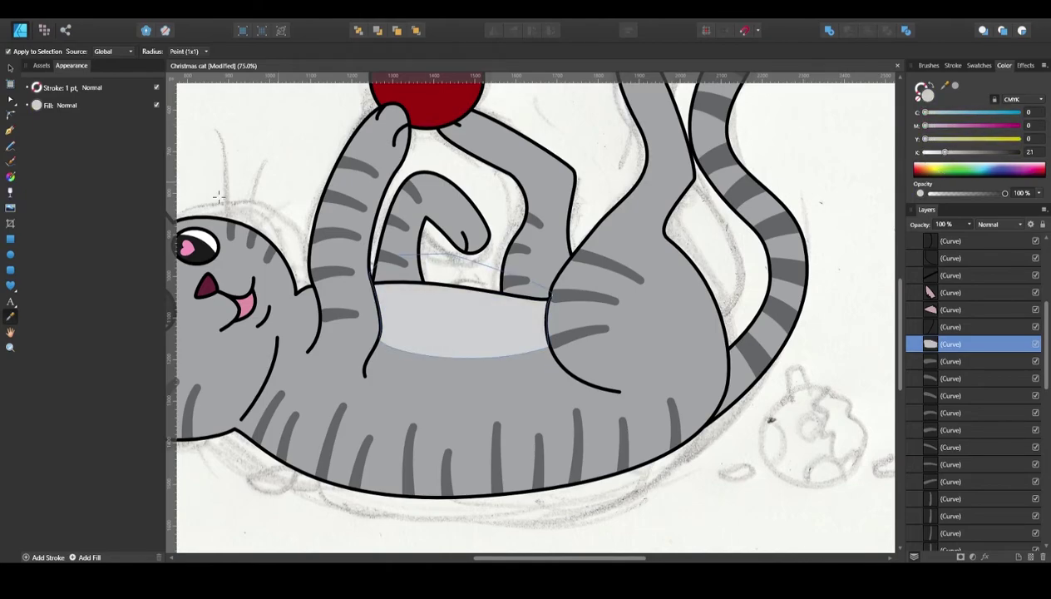
scroll(608, 449, "left", 5)
scroll(608, 449, "up", 2)
key("p")
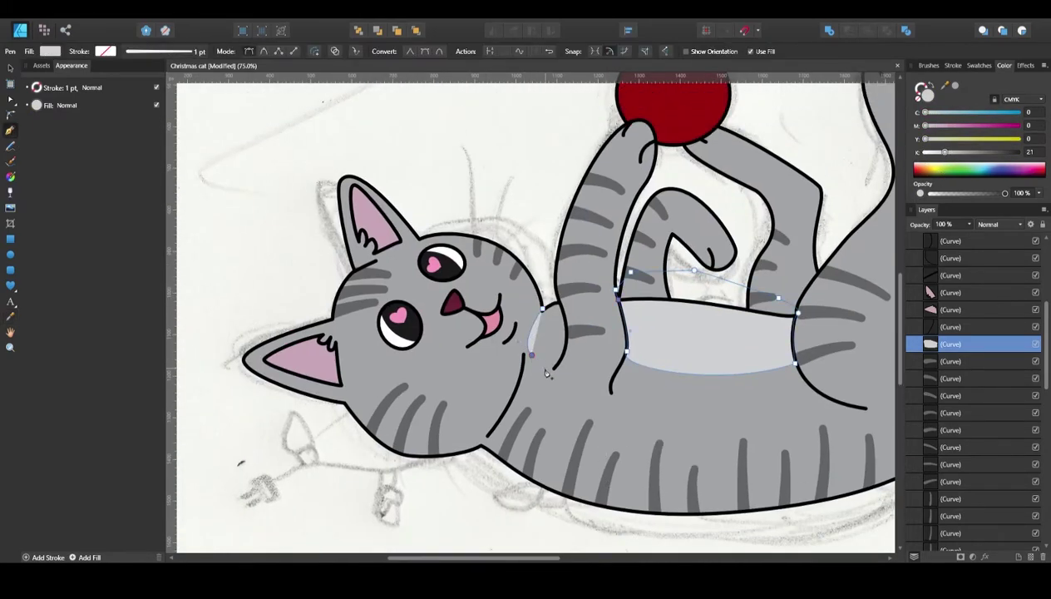
left_click(553, 366)
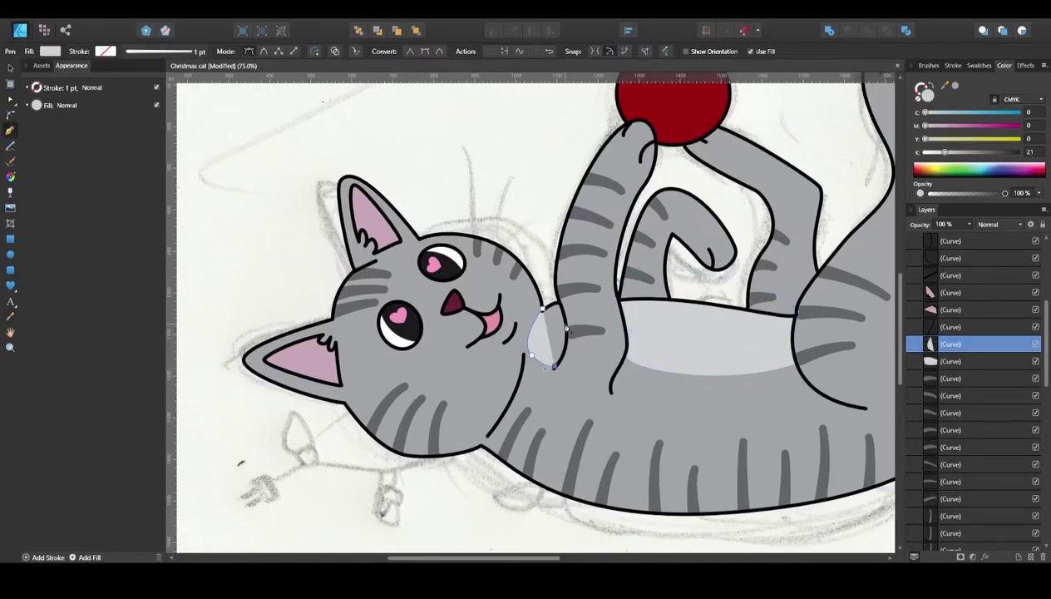
key("a")
left_click(647, 366)
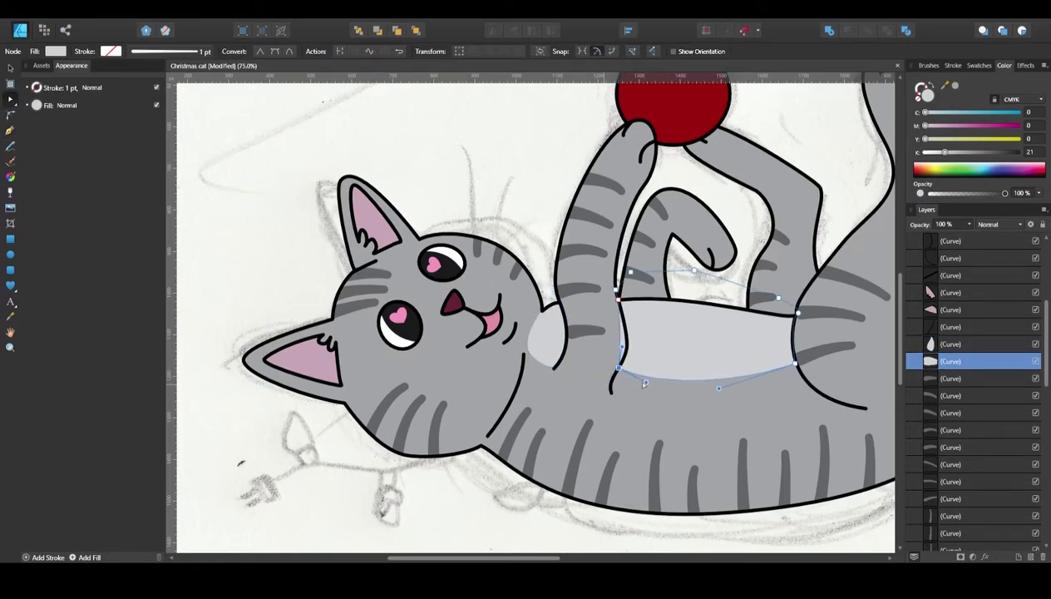
scroll(671, 412, "down", 2)
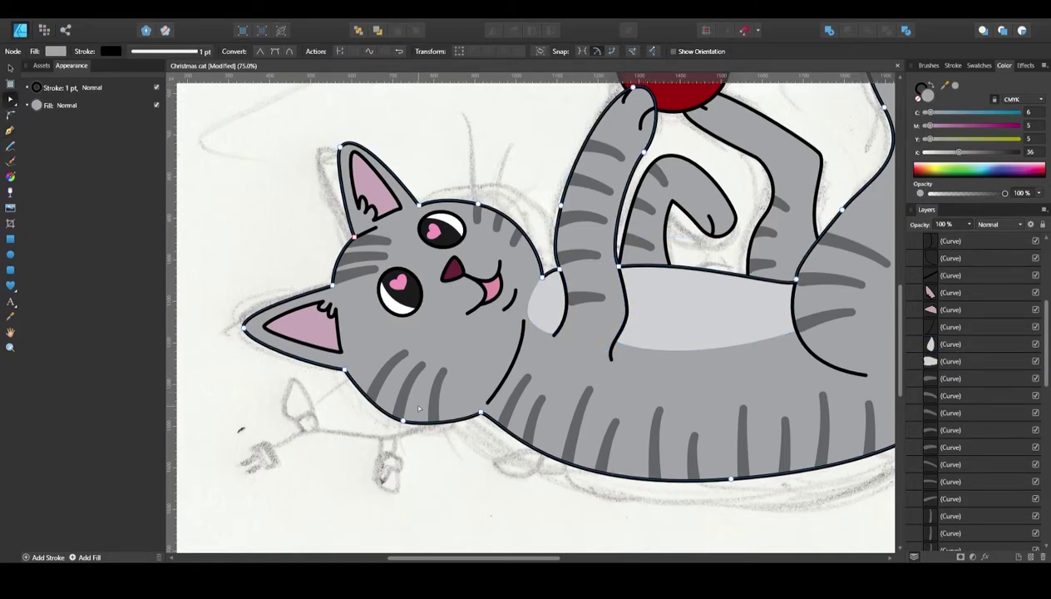
scroll(671, 413, "down", 2)
scroll(671, 412, "down", 3)
scroll(671, 413, "up", 3)
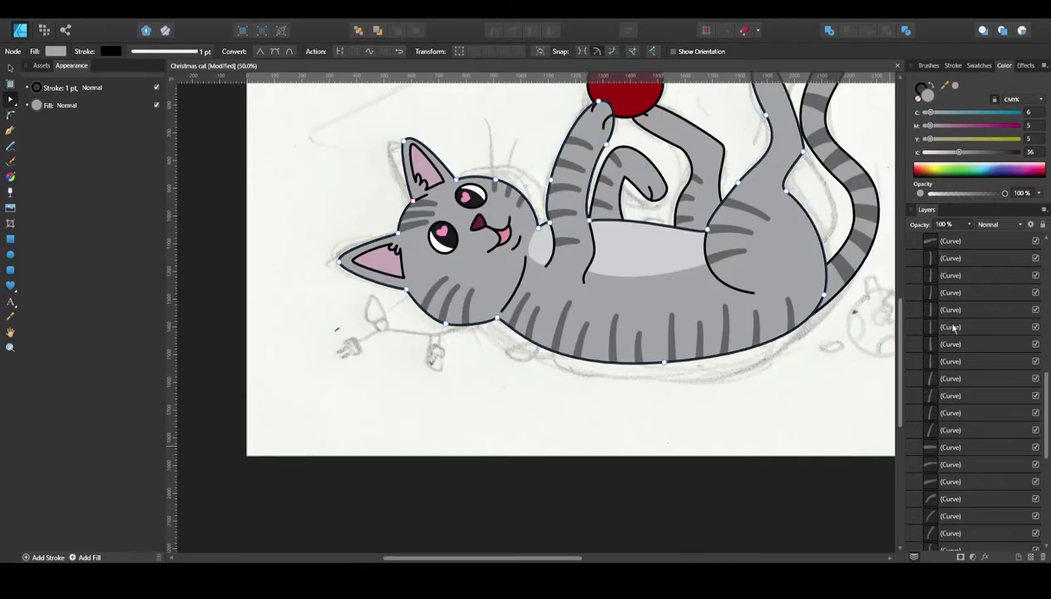
left_click(951, 434, "shift")
left_click(954, 65)
left_click(746, 418)
left_click_drag(433, 558, 616, 560)
scroll(538, 399, "down", 1)
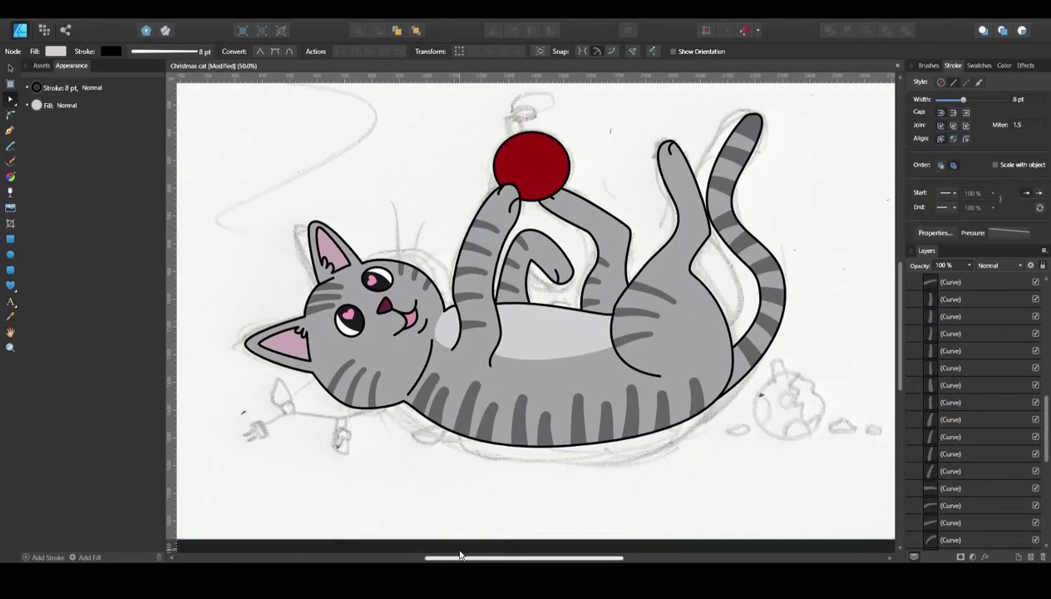
scroll(538, 399, "down", 2)
scroll(538, 399, "up", 5)
scroll(538, 399, "down", 2)
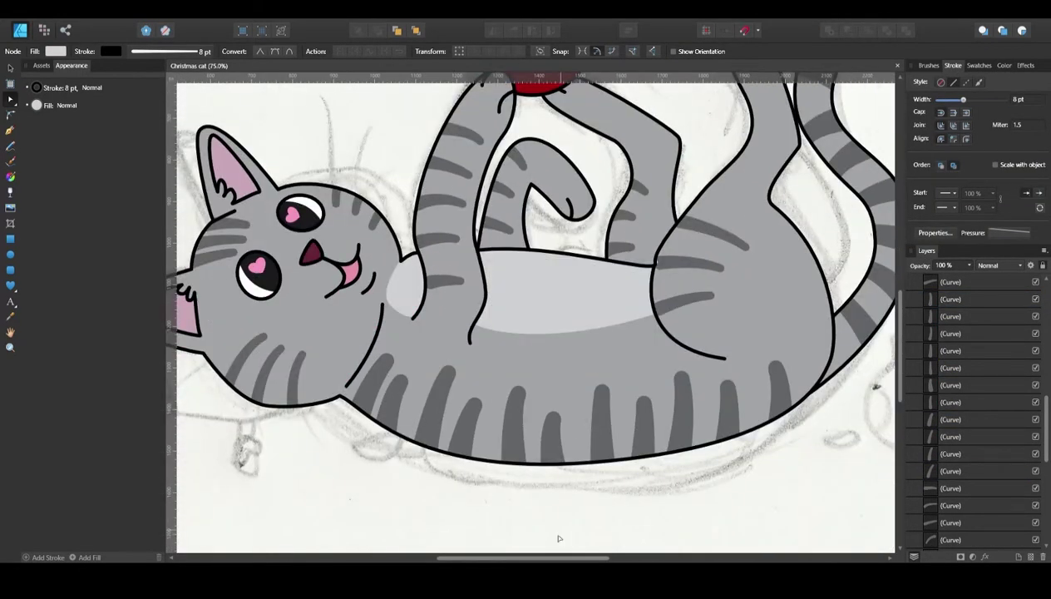
scroll(515, 349, "left", 4)
scroll(499, 317, "right", 5)
scroll(491, 291, "down", 5)
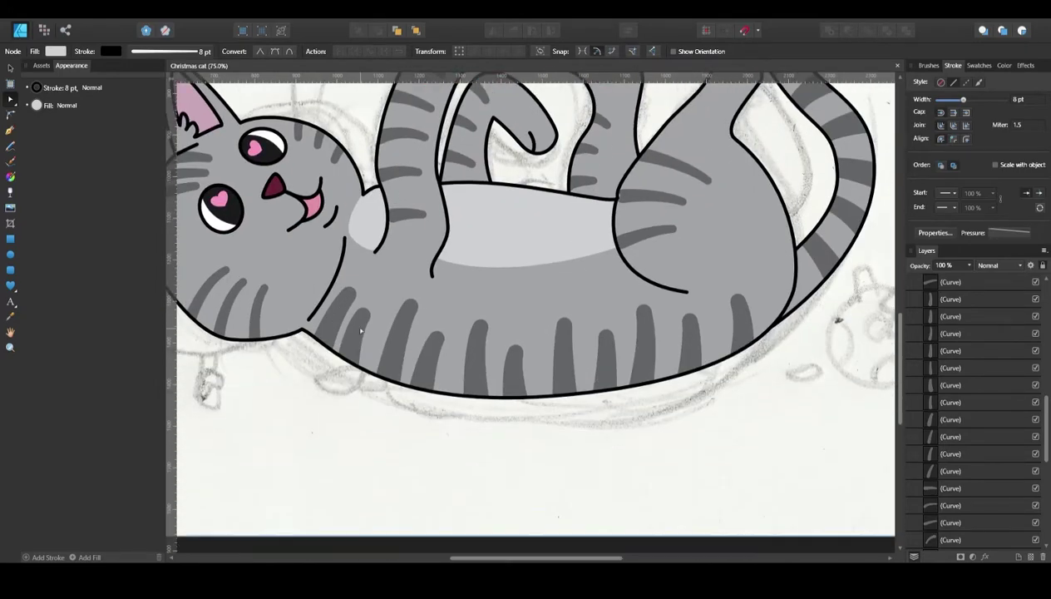
left_click(407, 306)
left_click(441, 330)
left_click(478, 326)
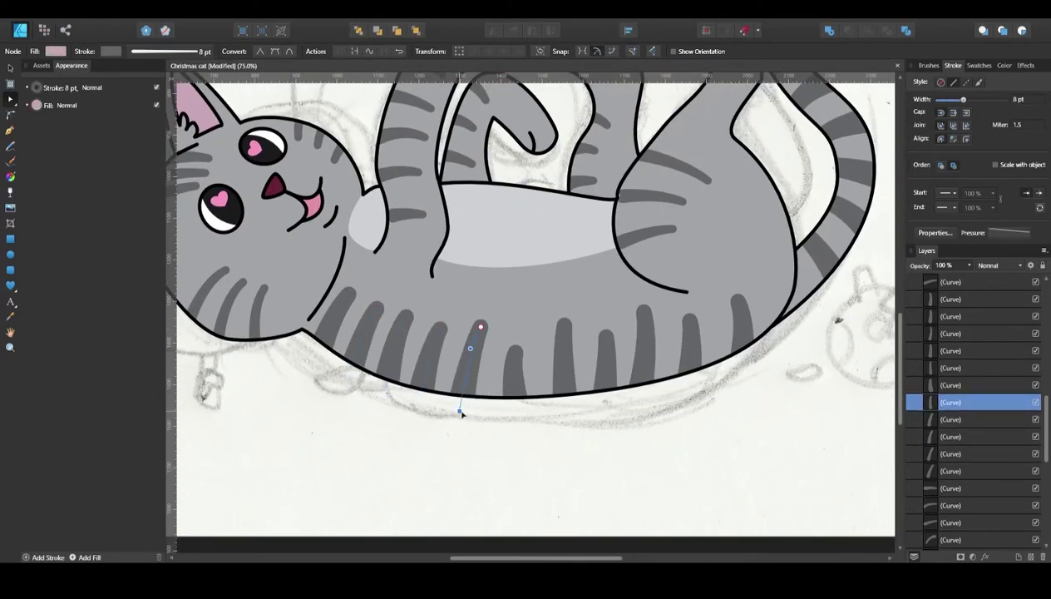
left_click(515, 353)
left_click(563, 337)
left_click(604, 337)
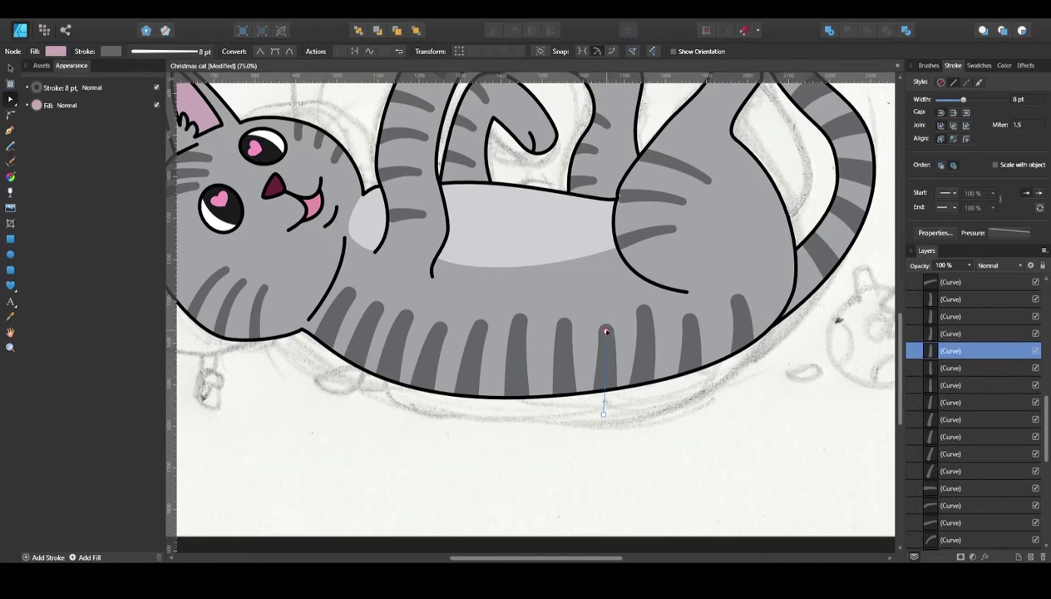
left_click(645, 337)
left_click(692, 328)
left_click(738, 315)
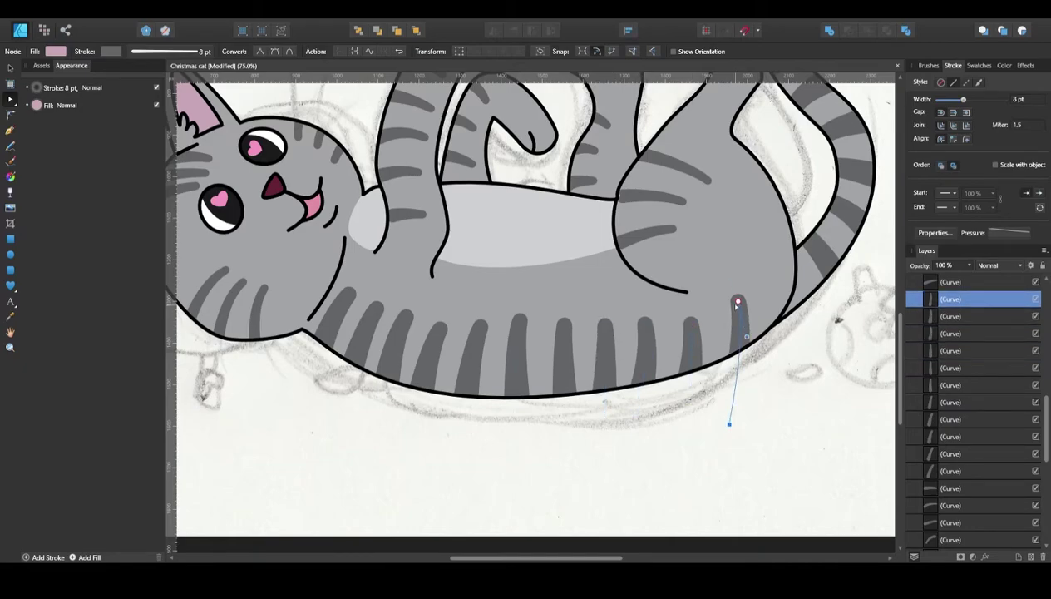
left_click(637, 433)
scroll(638, 435, "up", 2)
scroll(637, 441, "up", 3)
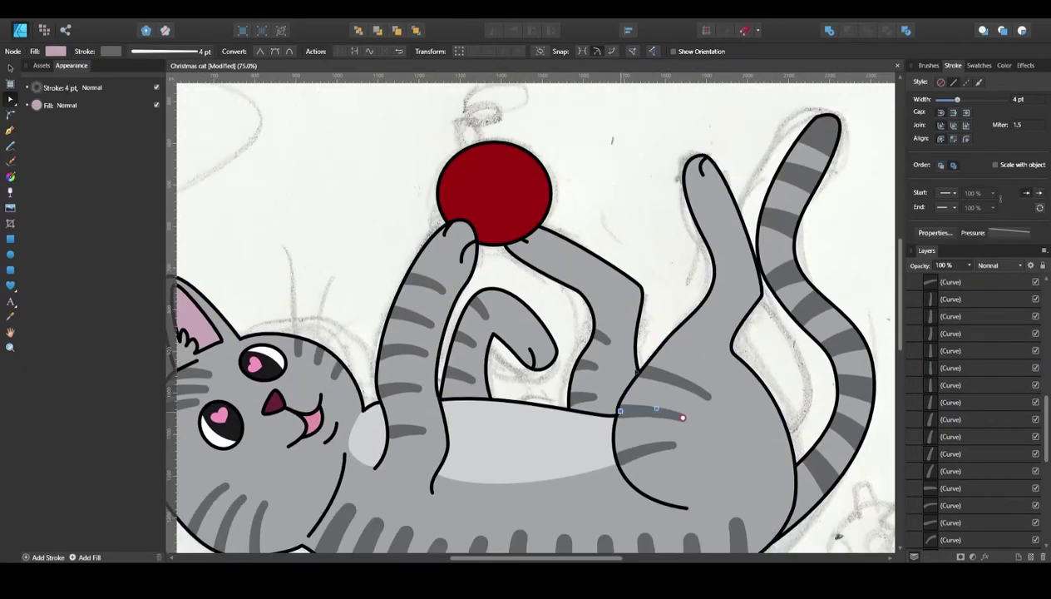
left_click(524, 441)
scroll(625, 411, "down", 2)
left_click(361, 353)
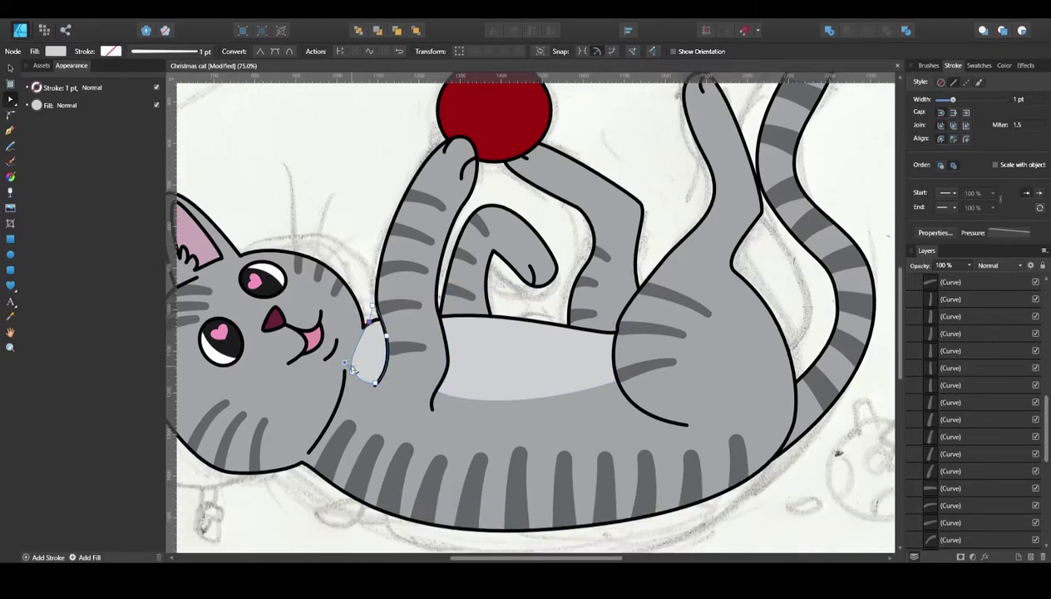
Darken the nose colour by raising its K value to 36.
scroll(427, 442, "left", 5)
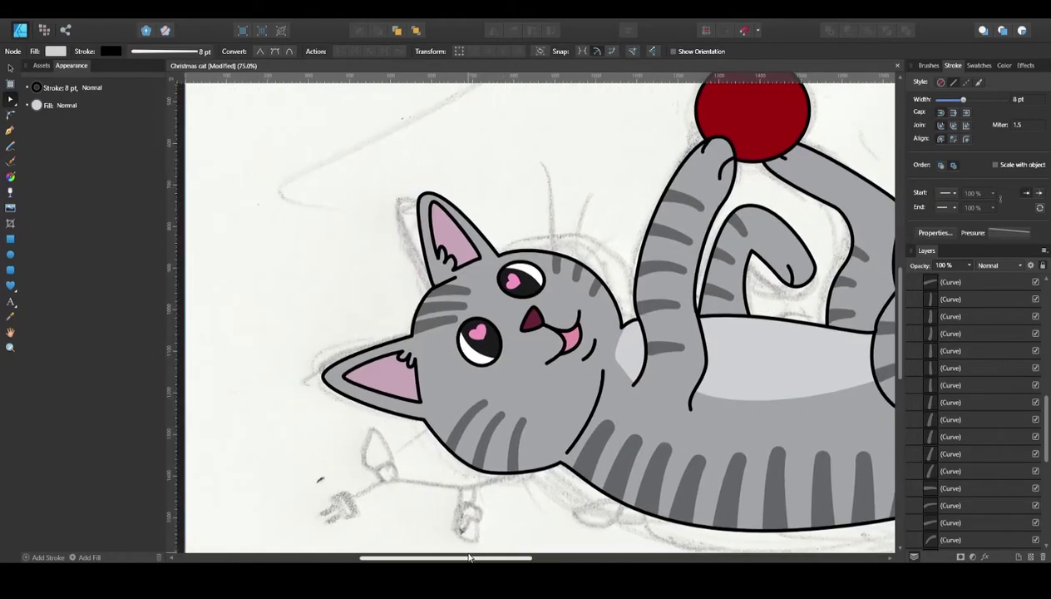
left_click(399, 335)
double_click(450, 321)
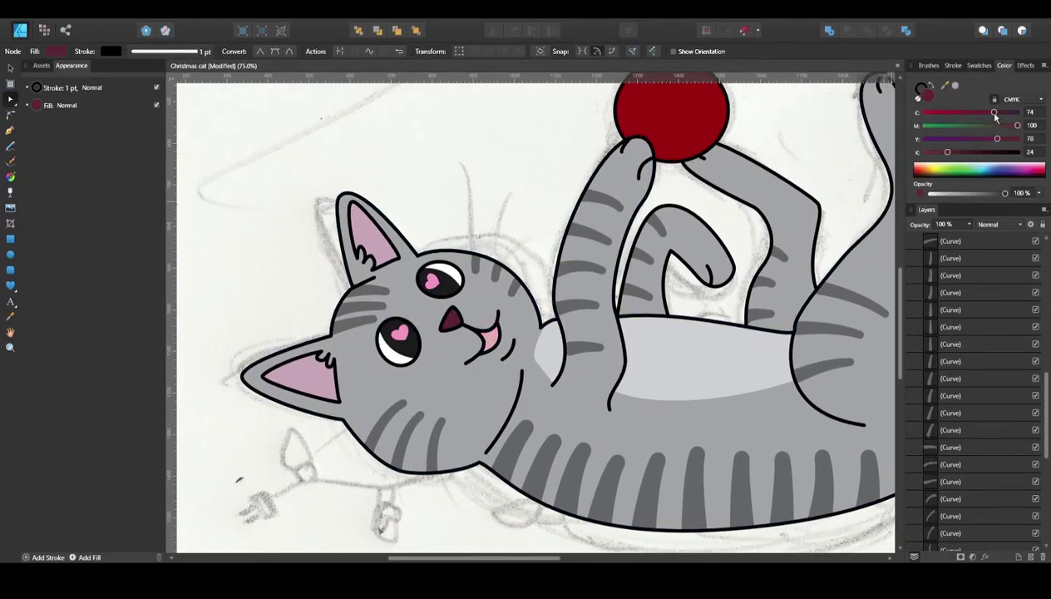
left_click_drag(947, 151, 958, 151)
Draw a Pen line beside the nose with a 1 pt stroke.
left_click(11, 130)
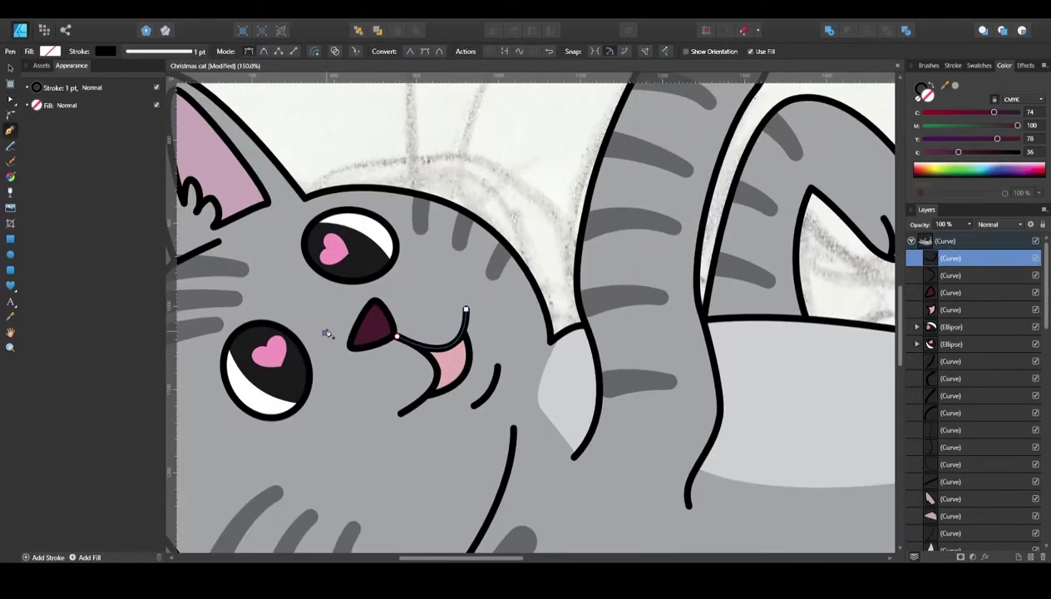
left_click(953, 65)
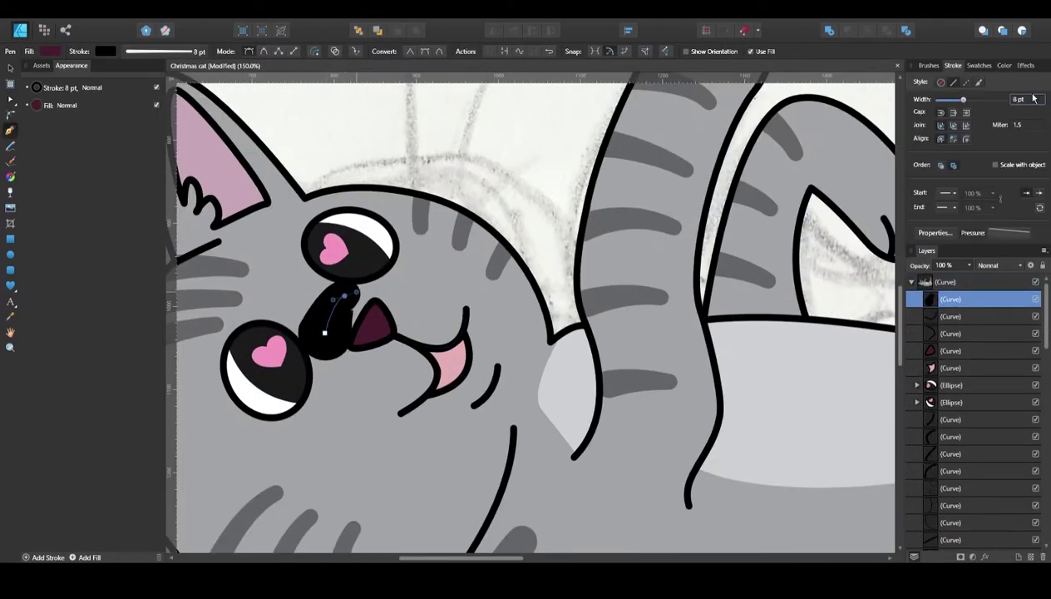
type("1")
key("Return")
key("a")
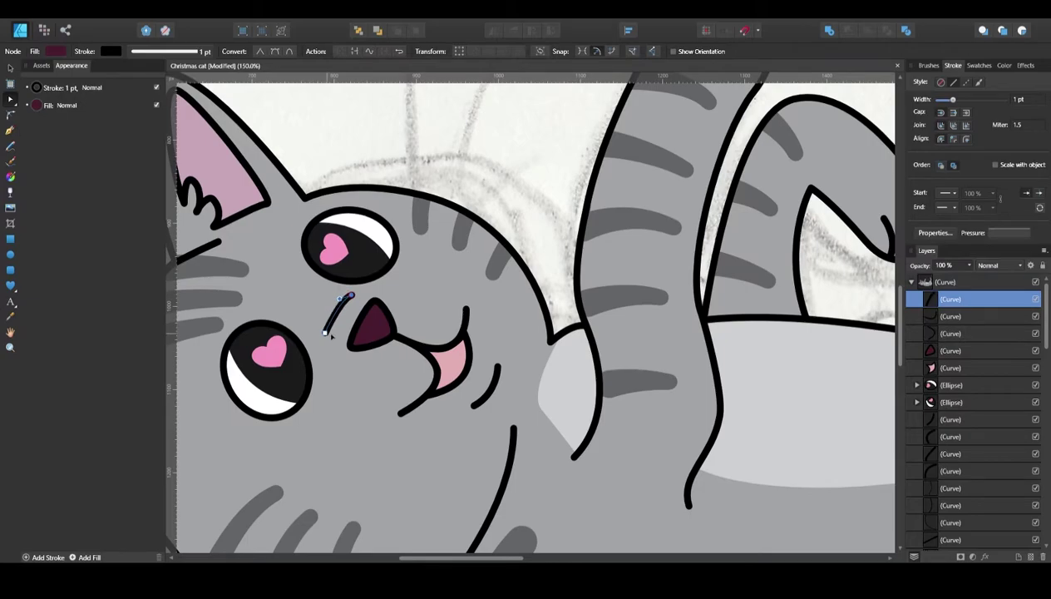
left_click(1005, 64)
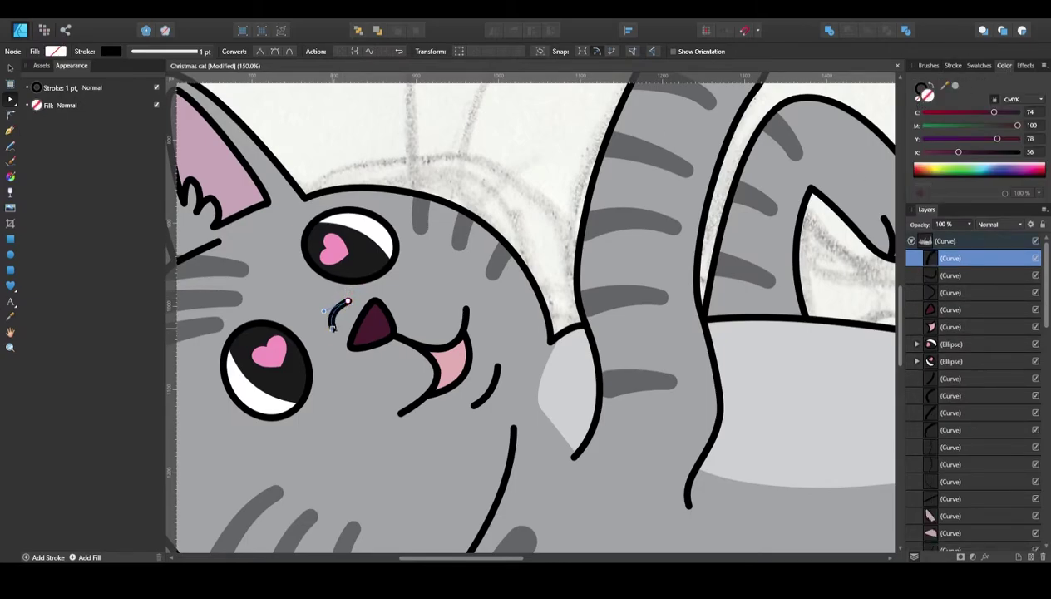
Draw three thin curved whiskers across the cat's cheek.
key("ctrl+d")
key("ctrl+0")
key("ctrl+1")
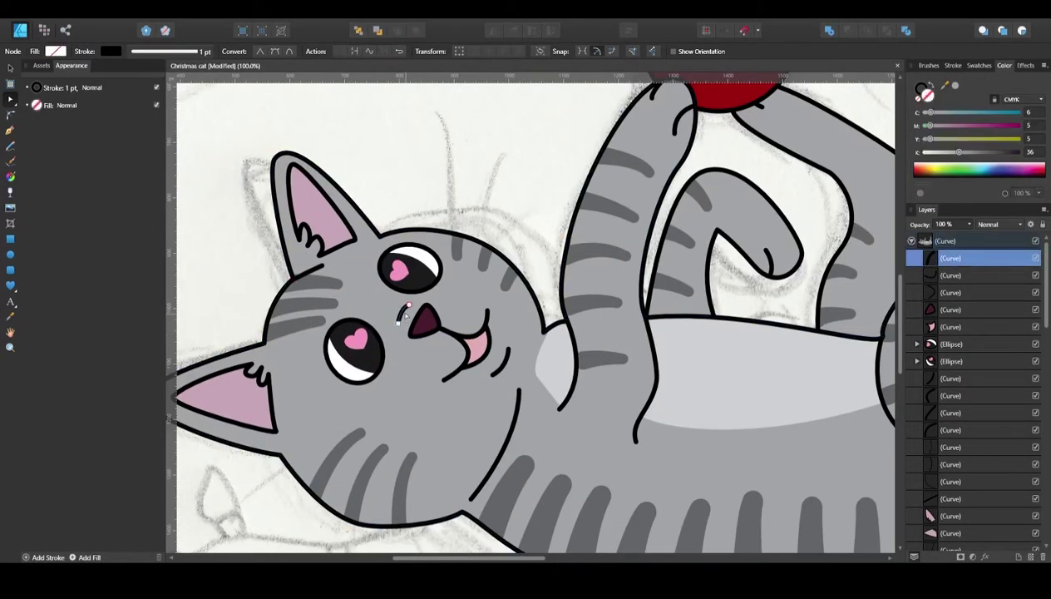
scroll(516, 340, "down", 5)
left_click(466, 214)
key("p")
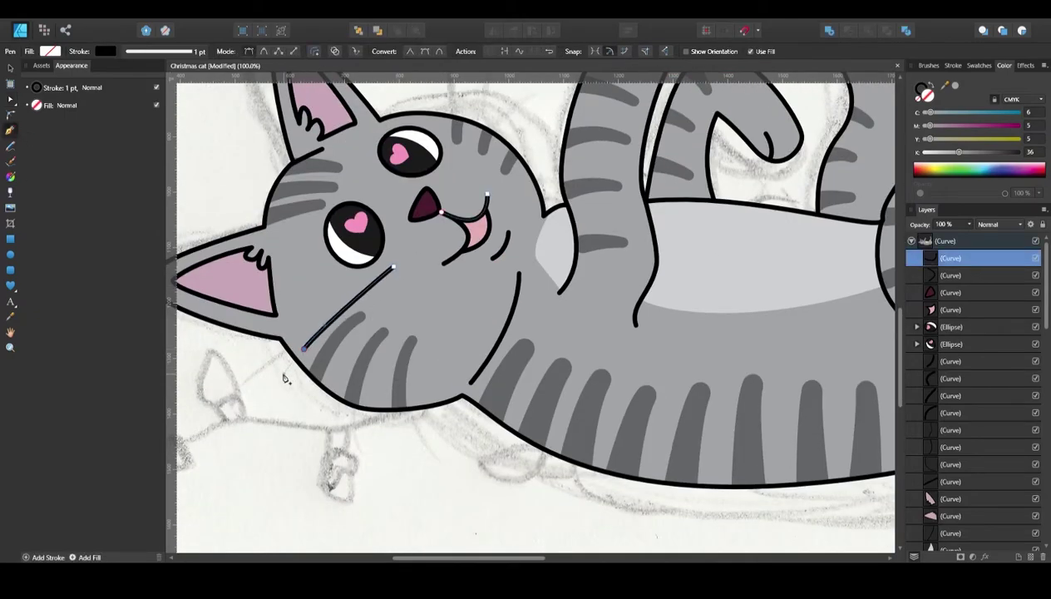
left_click_drag(393, 267, 403, 277)
Duplicate the three cheek whiskers and scale the copies onto the forehead.
left_click(944, 292, "shift")
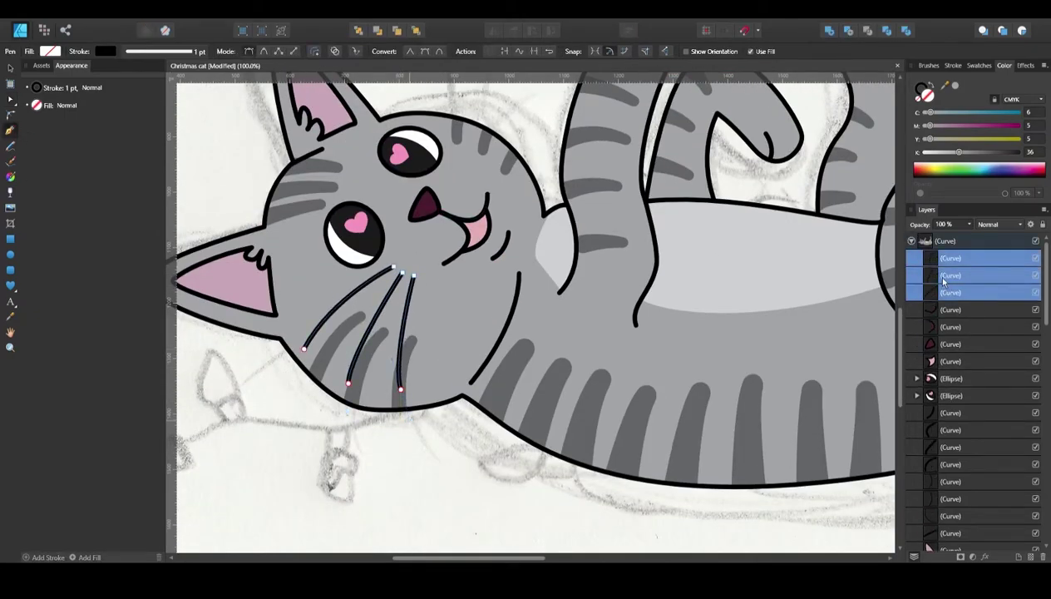
left_click(10, 68)
left_click_drag(374, 325, 499, 125)
scroll(499, 124, "up", 3)
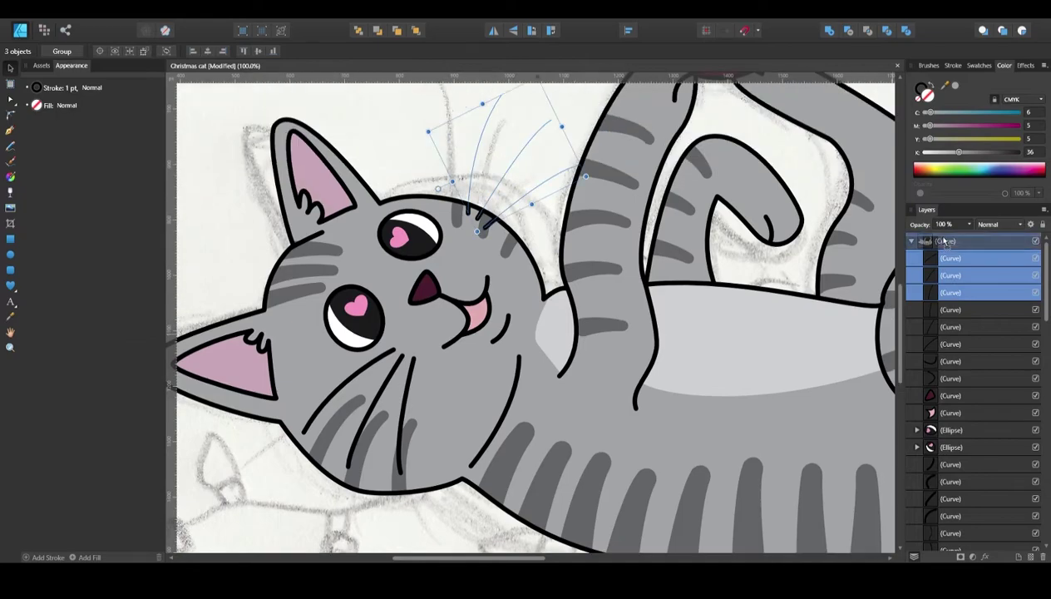
mouse_move(549, 158)
left_mouse_down()
mouse_move(574, 174)
mouse_move(562, 188)
left_mouse_up()
left_click(368, 134)
scroll(368, 134, "up", 1)
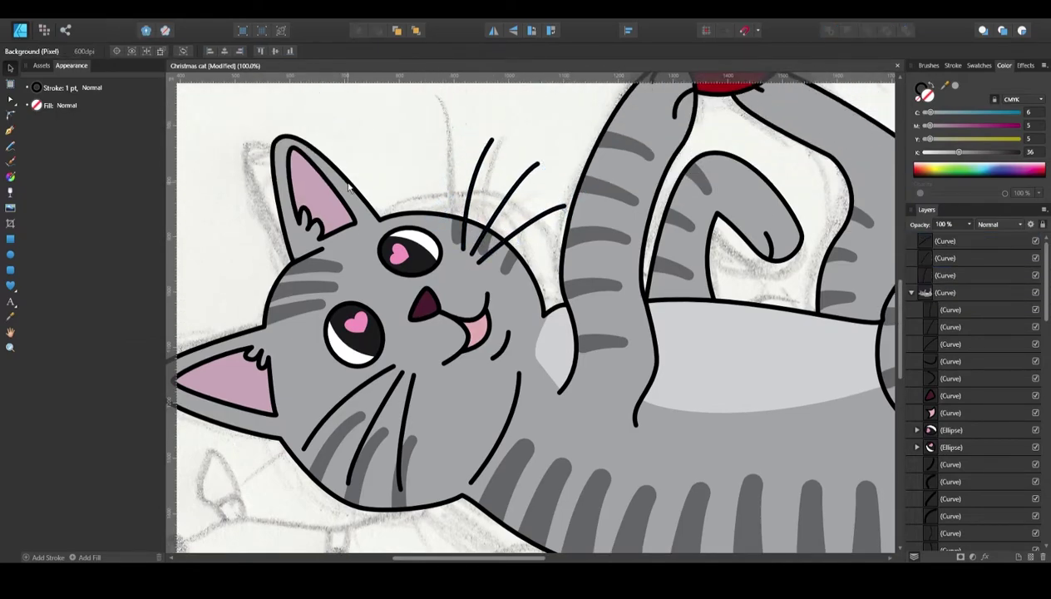
scroll(490, 268, "up", 2)
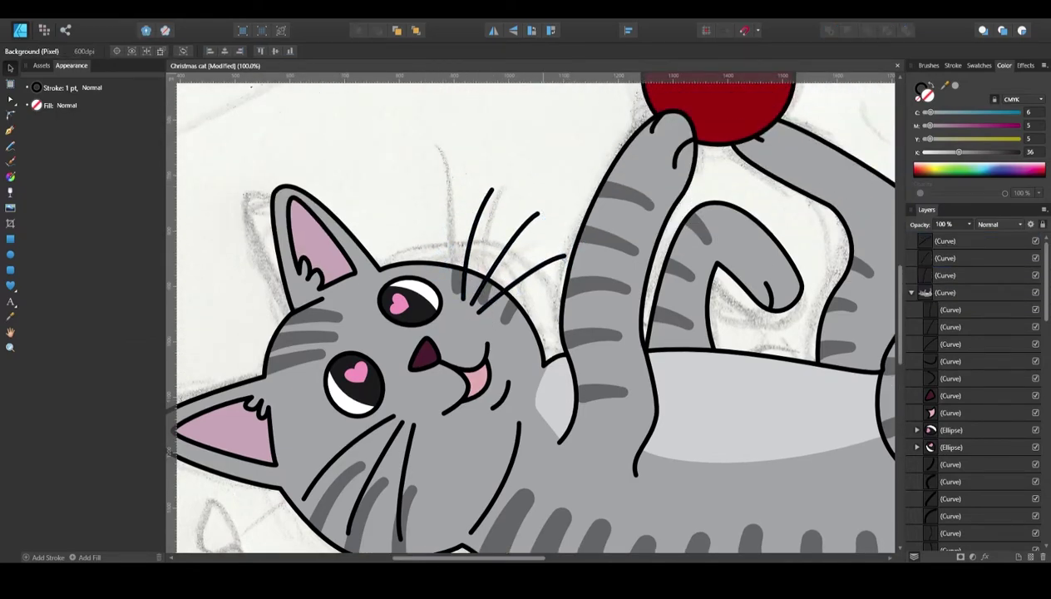
Zoom out and check the cheek whiskers against the whole striped cat.
key("ctrl+minus")
scroll(529, 317, "down", 2)
left_click(951, 310)
left_click(951, 344, "shift")
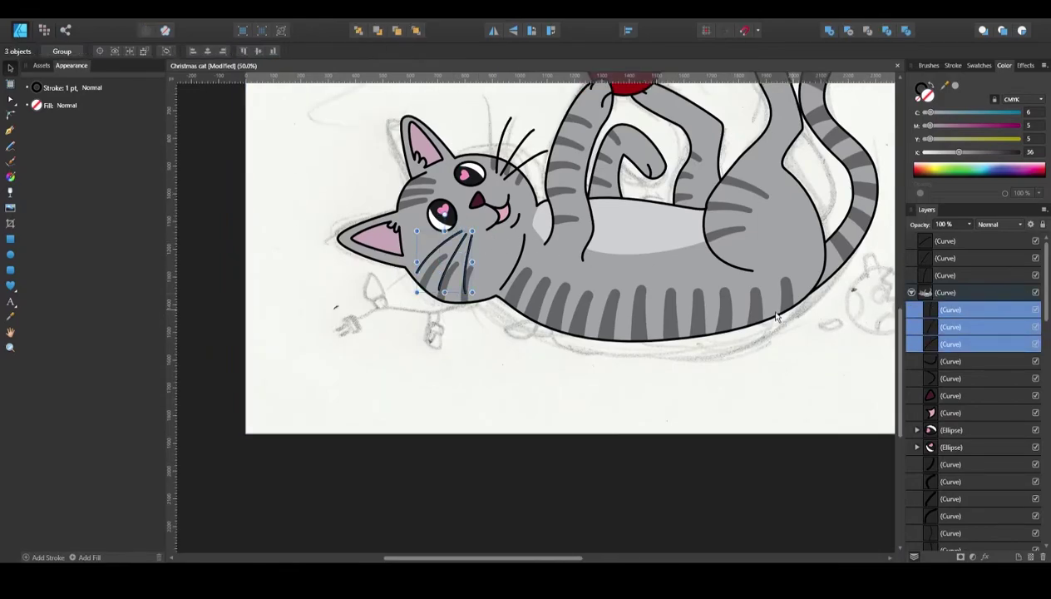
left_click(416, 287)
scroll(582, 374, "up", 2)
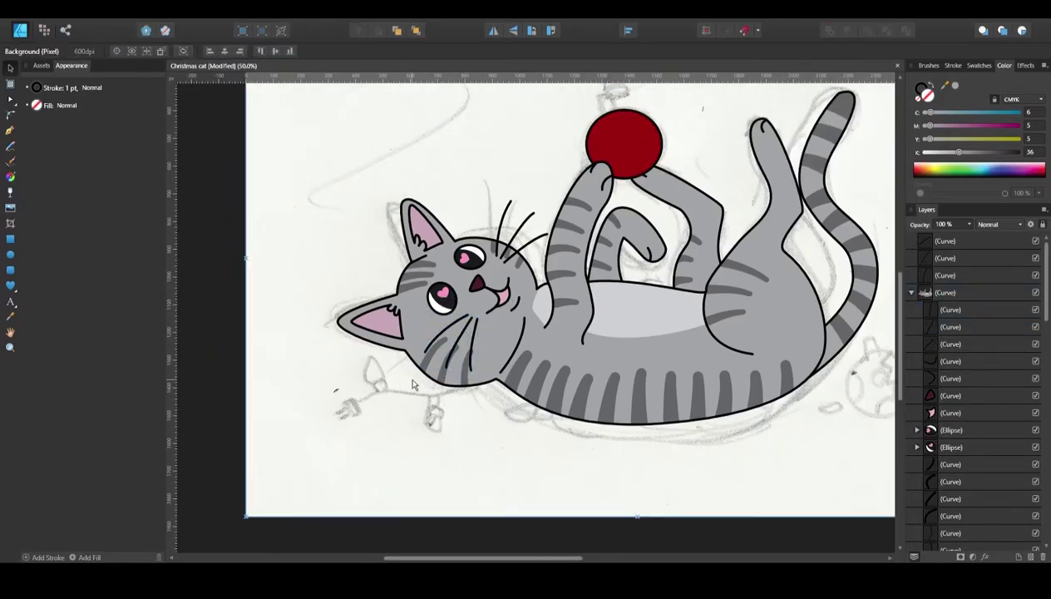
scroll(640, 447, "up", 2)
left_click_drag(539, 558, 562, 560)
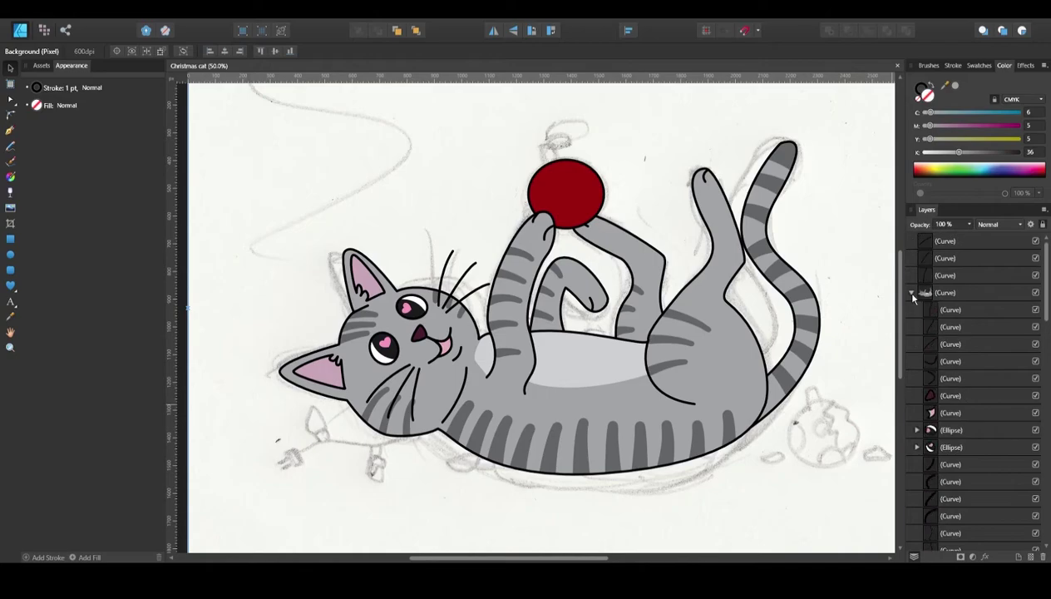
Select the ball in the Layers panel and adjust its fill colour.
left_click(911, 292)
left_click(940, 275)
left_click(949, 241, "shift")
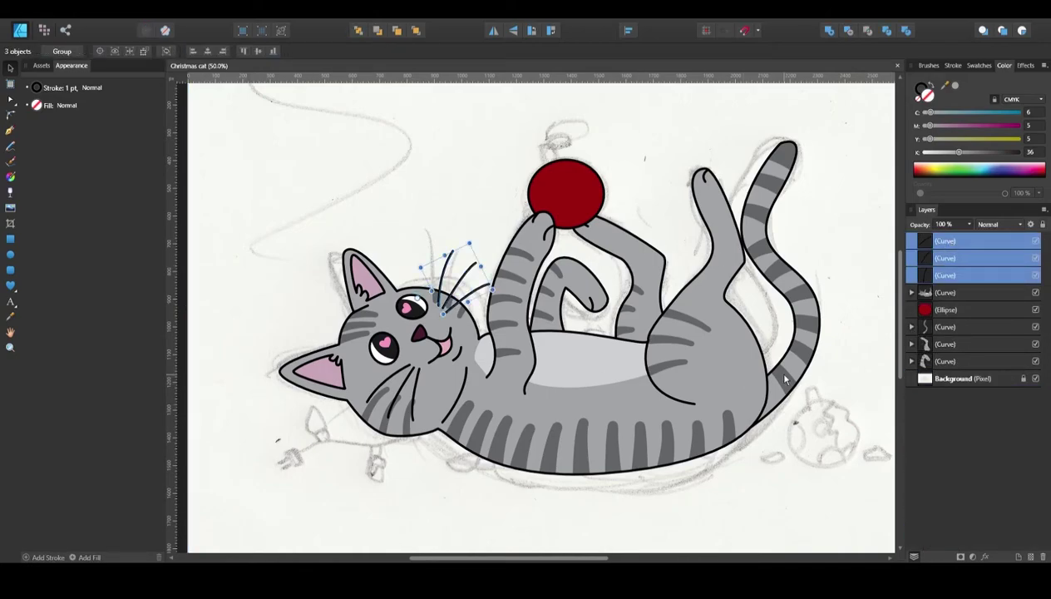
left_click(935, 309)
left_click(984, 138)
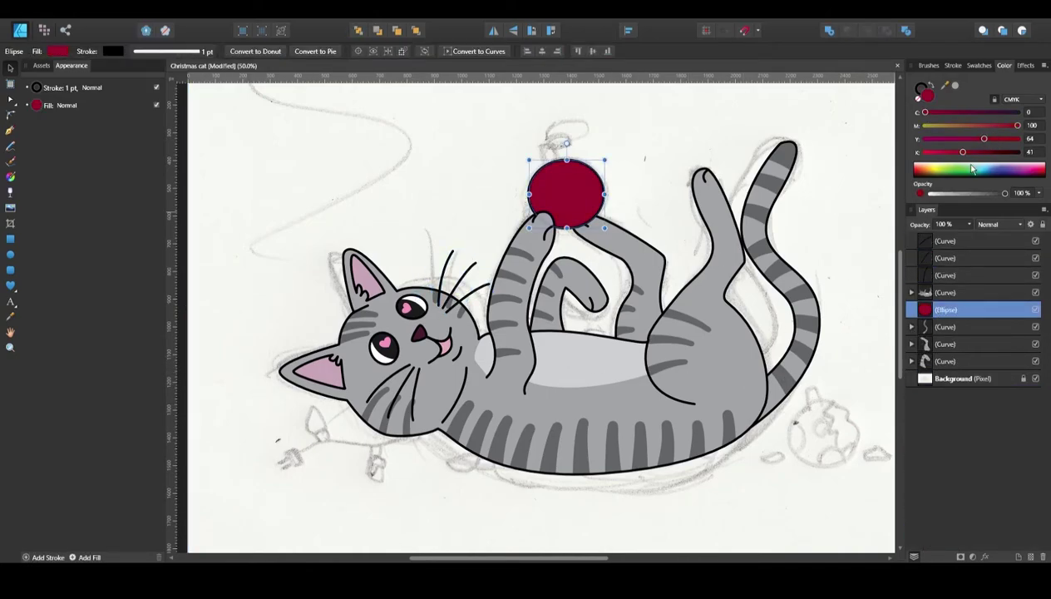
Draw a band inside the ball with the Pen tool and duplicate it.
key("p")
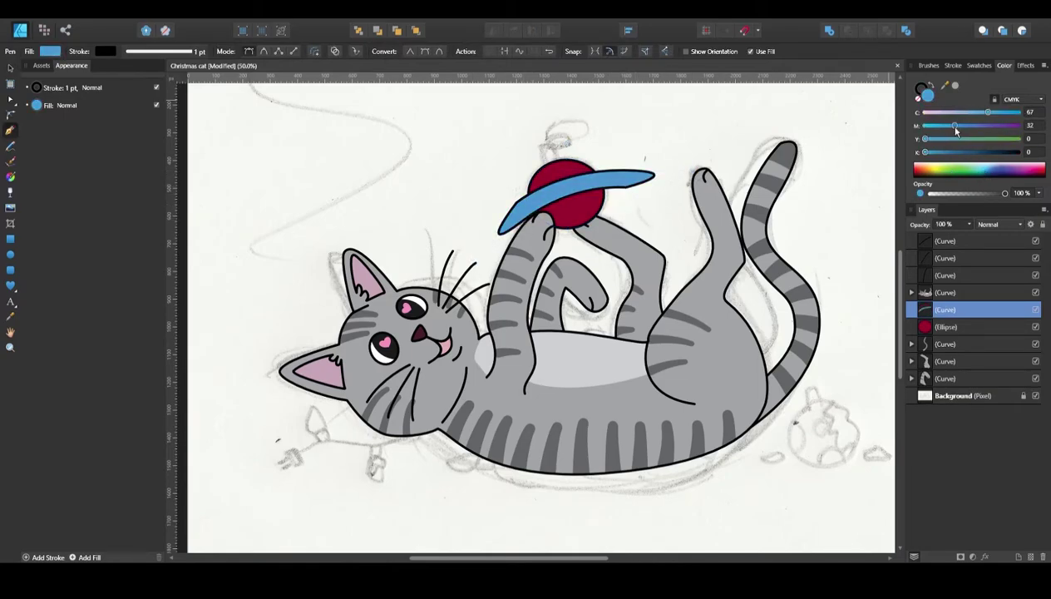
key("a")
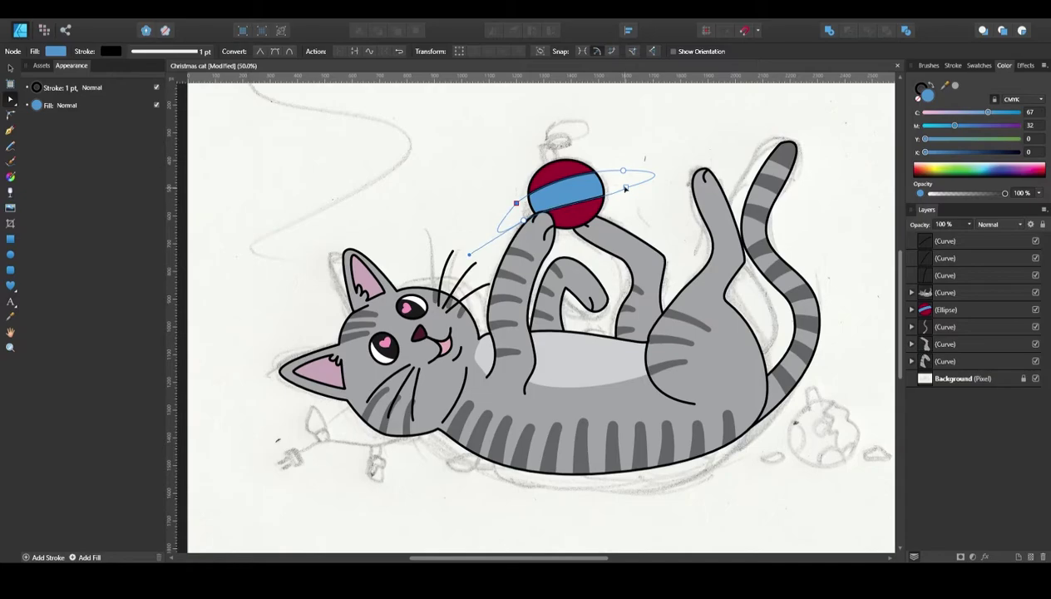
left_click(617, 184)
scroll(559, 185, "down", 1)
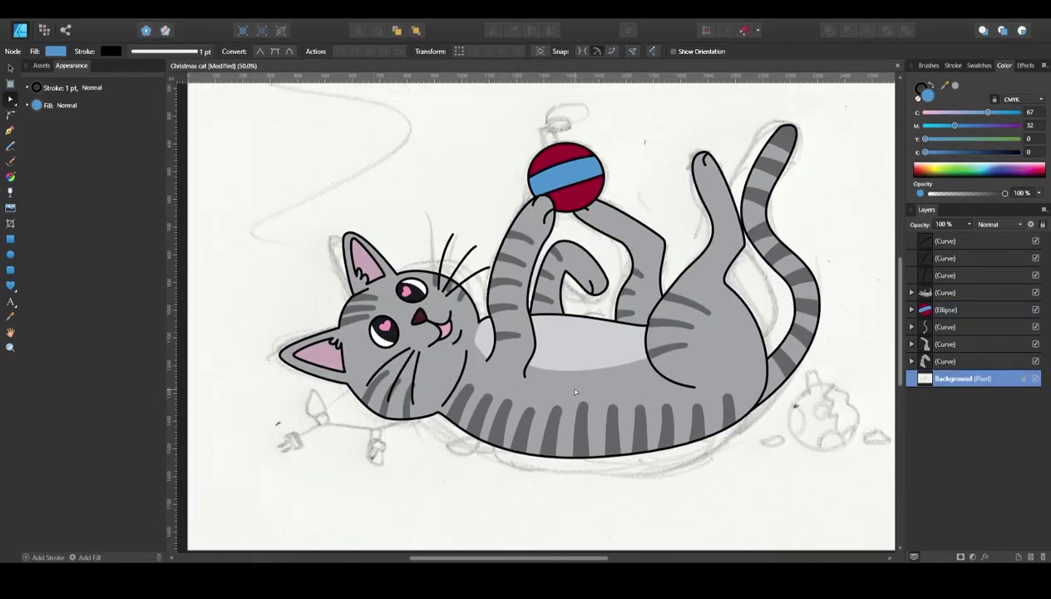
left_click(559, 184)
double_click(560, 179)
left_click(459, 193)
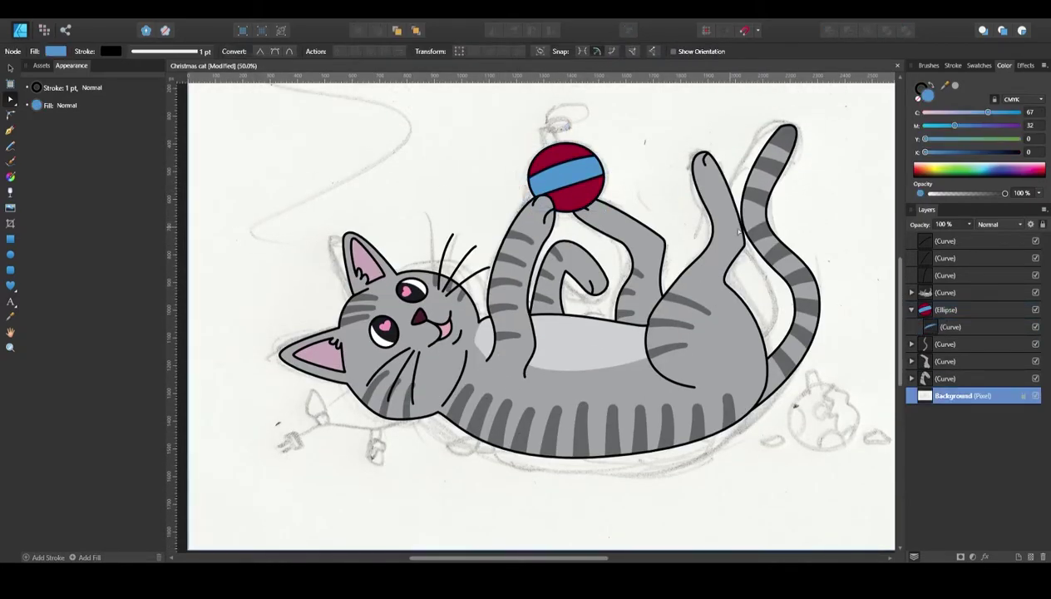
key("p")
key("ctrl+z")
key("ctrl+j")
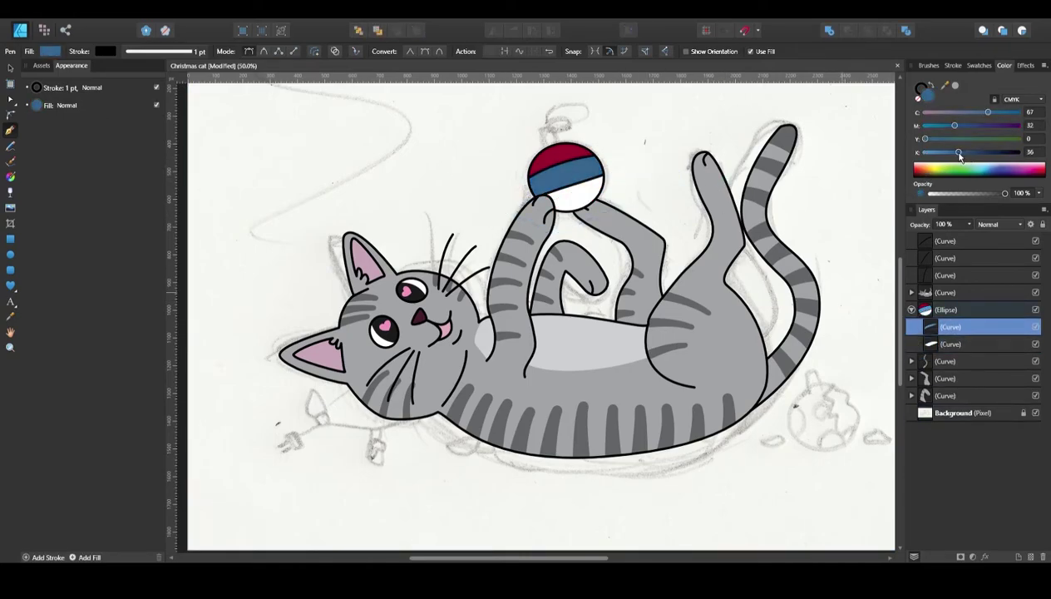
Adjust the band and ball colours with the CMYK sliders.
left_click(1002, 172)
key("ctrl+z")
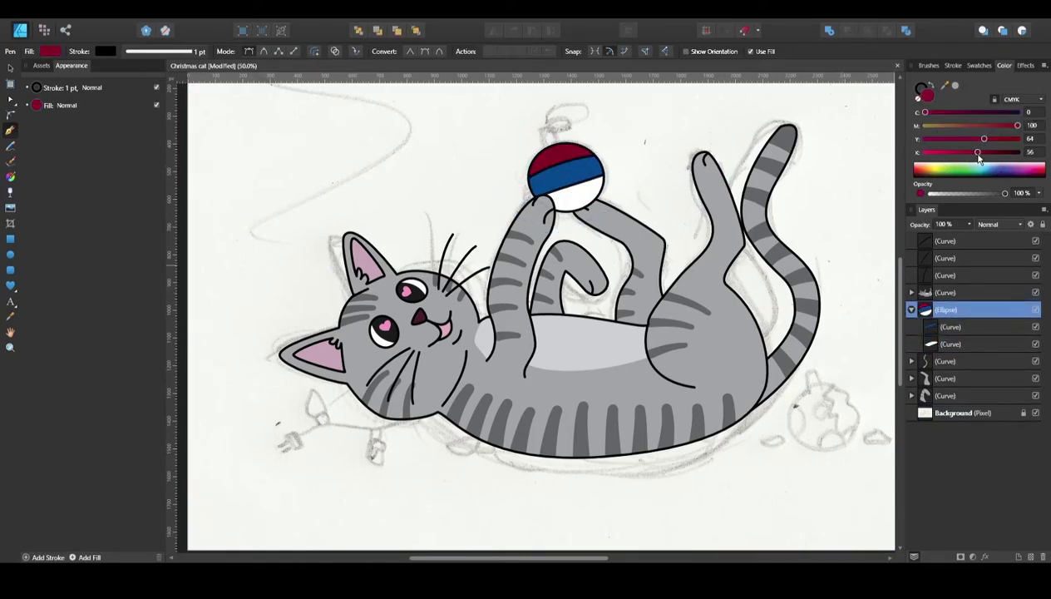
left_click_drag(989, 138, 1004, 139)
key("v")
left_click(599, 313)
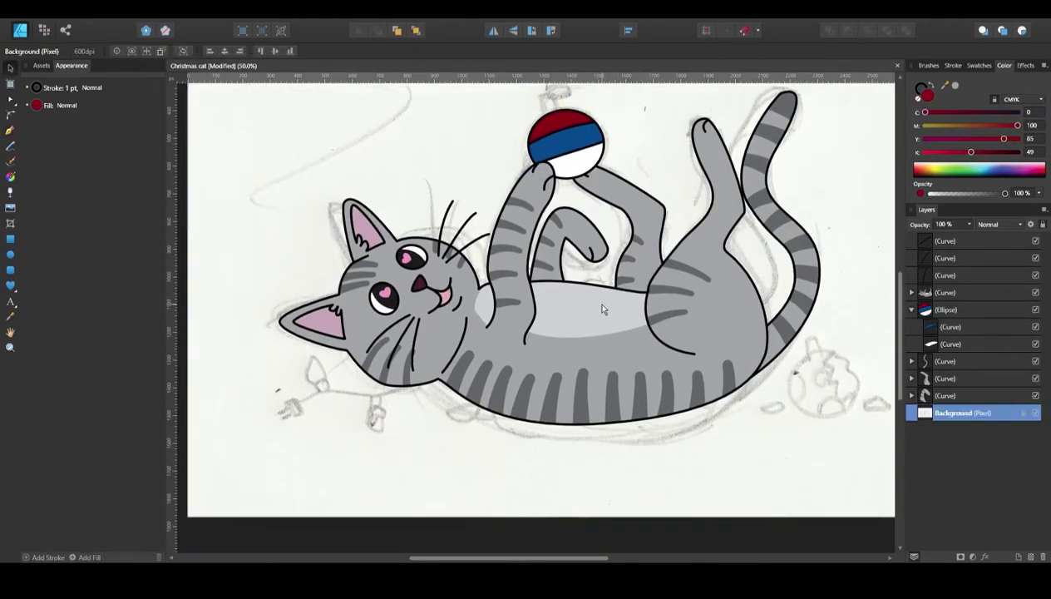
Draw a cap band on the ball, duplicate it, and bend the copy into the lower band.
scroll(478, 366, "up", 1)
left_click(935, 342)
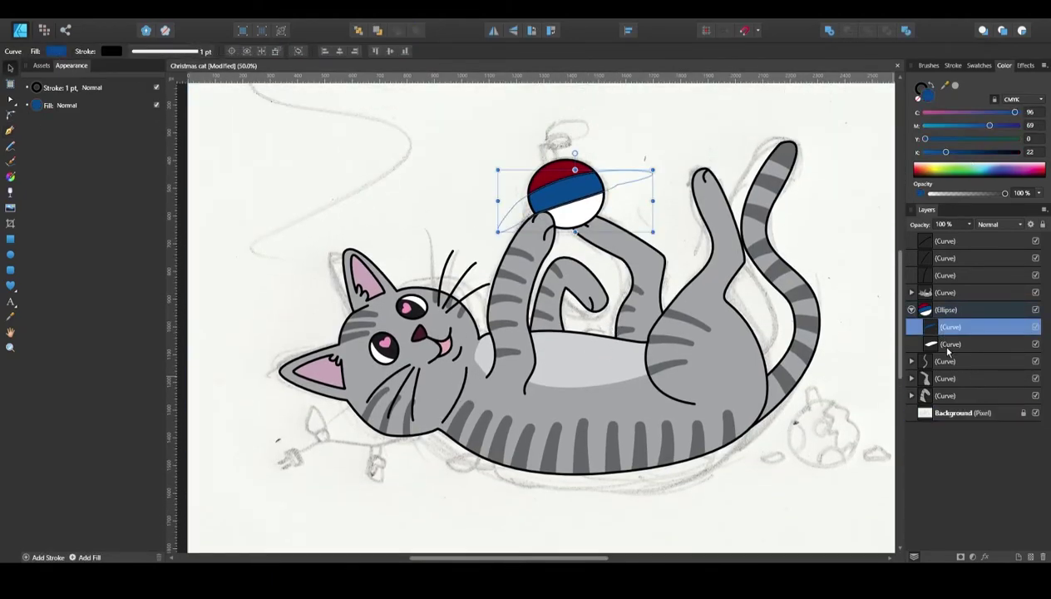
left_click(788, 478)
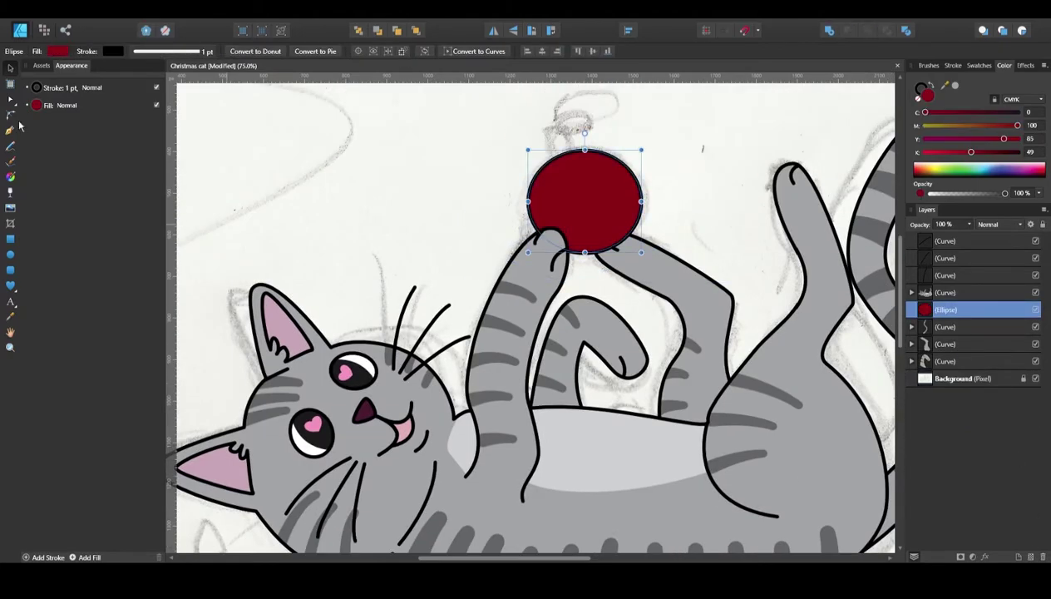
left_click(502, 175)
scroll(658, 134, "up", 2)
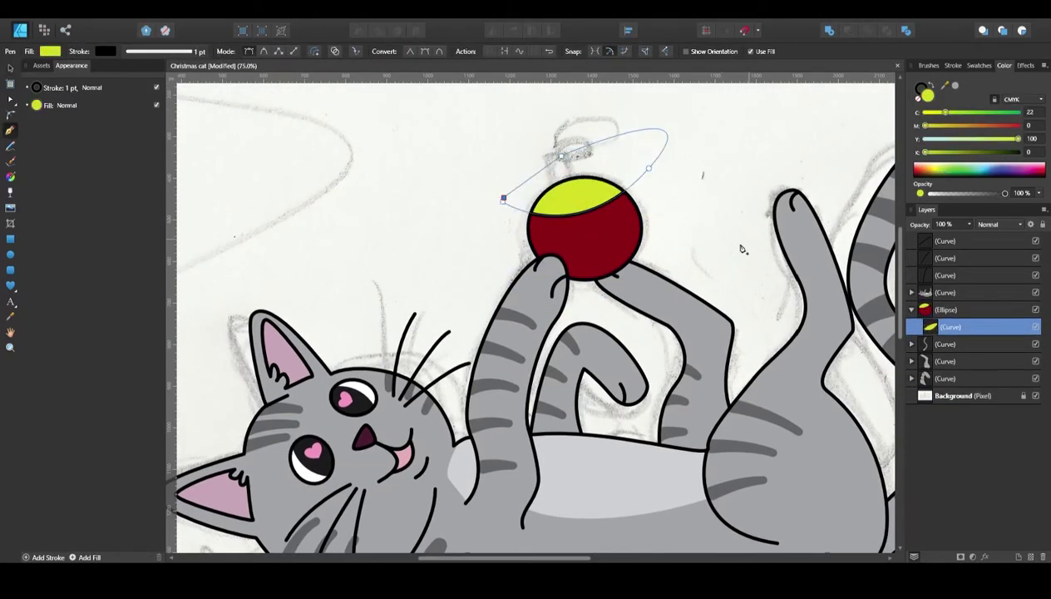
key("ctrl+j")
key("a")
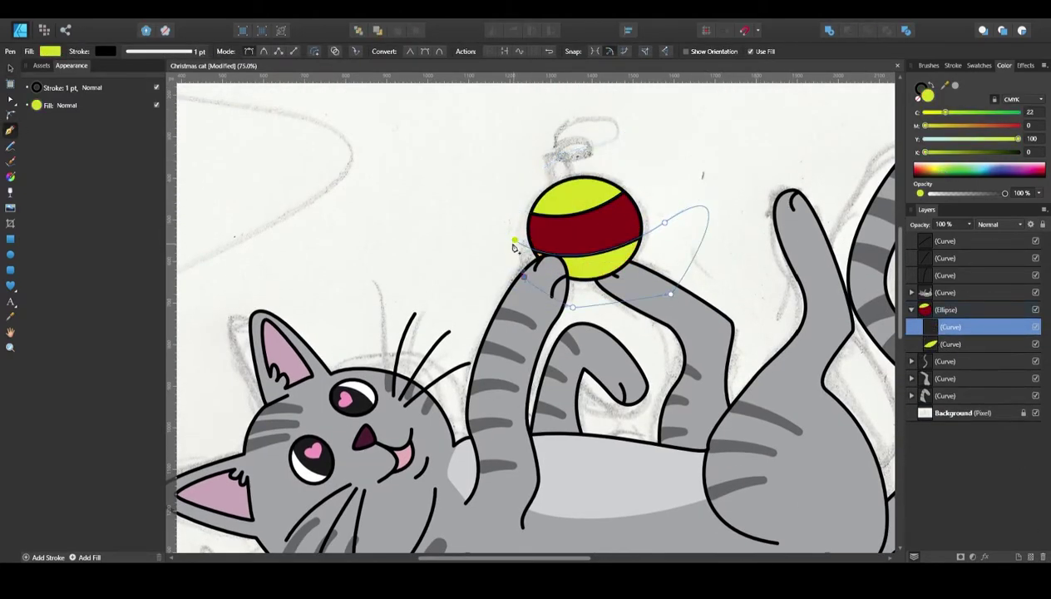
left_click_drag(747, 164, 749, 167)
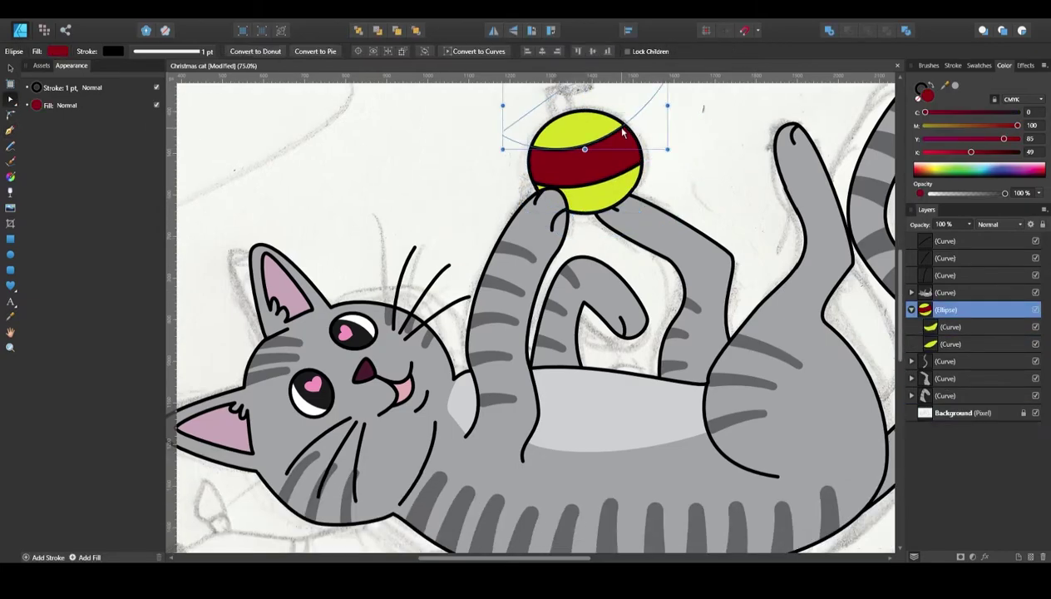
Turn both bands cyan and set the ball's middle stripe to navy.
left_click(951, 343, "shift")
left_click_drag(946, 112, 995, 113)
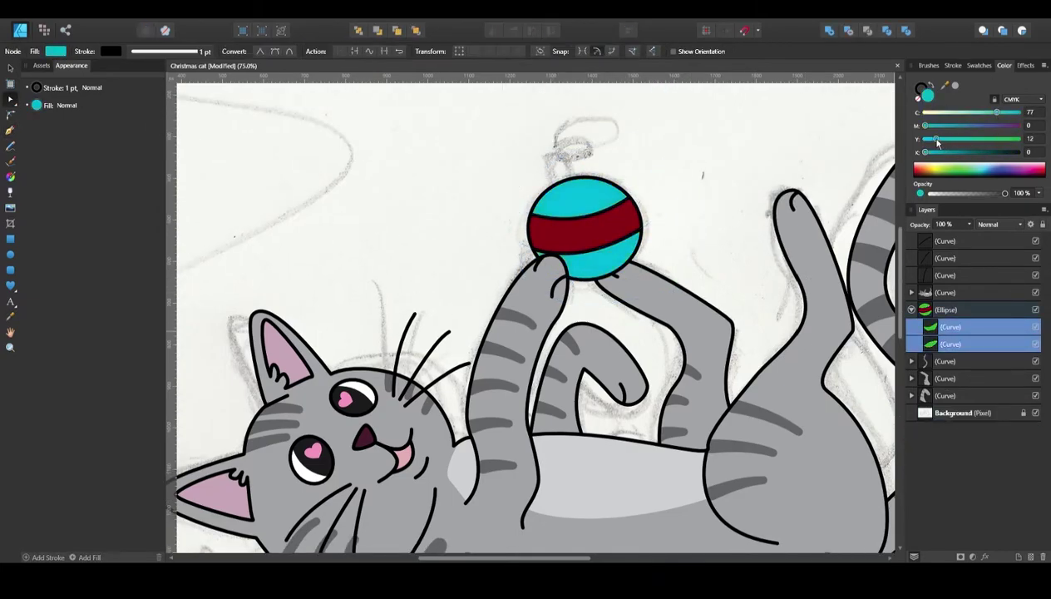
left_click(946, 309)
left_click(1009, 169)
Delete the pencil sketch Background layer.
scroll(685, 263, "down", 2)
left_click(685, 263)
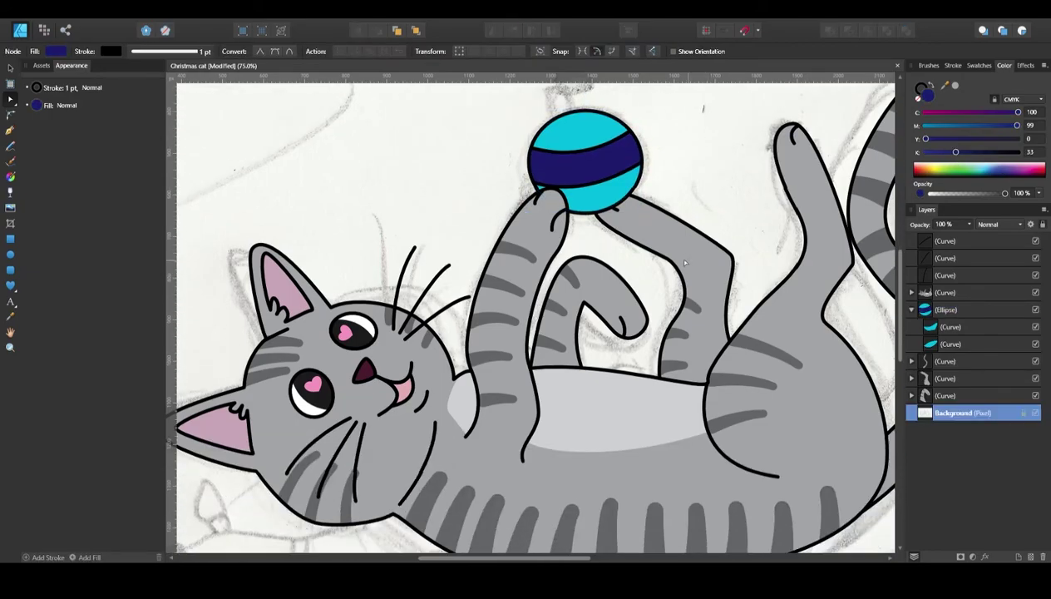
scroll(684, 263, "down", 1)
scroll(685, 262, "down", 2)
key("Delete")
key("ctrl+minus")
key("ctrl+minus")
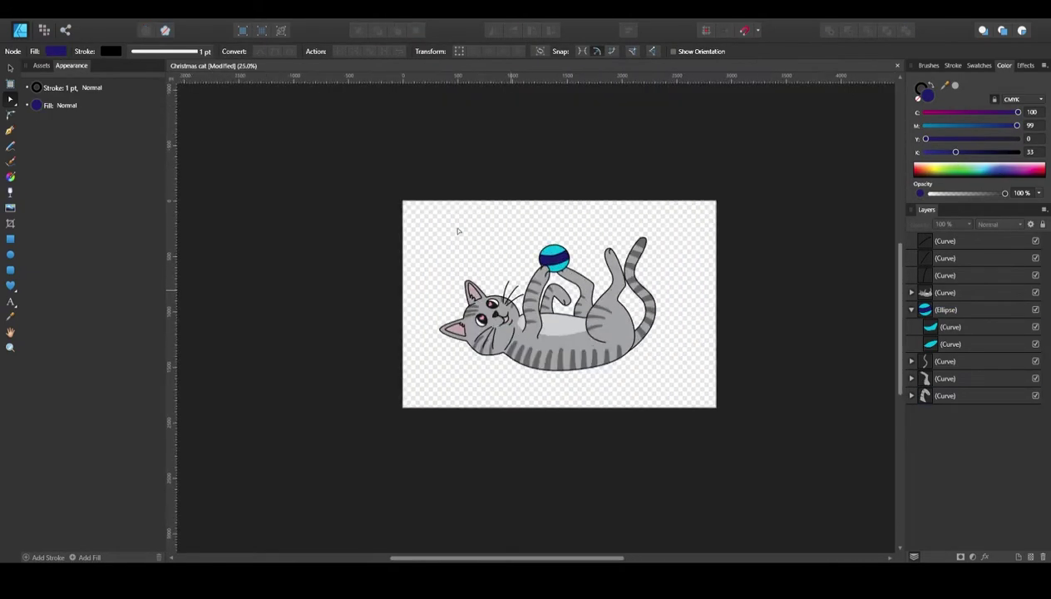
key("ctrl+plus")
key("ctrl+plus")
Add dark 20%-opacity shading shapes inside the bent leg and the other leg.
left_click(946, 395)
left_click(10, 131)
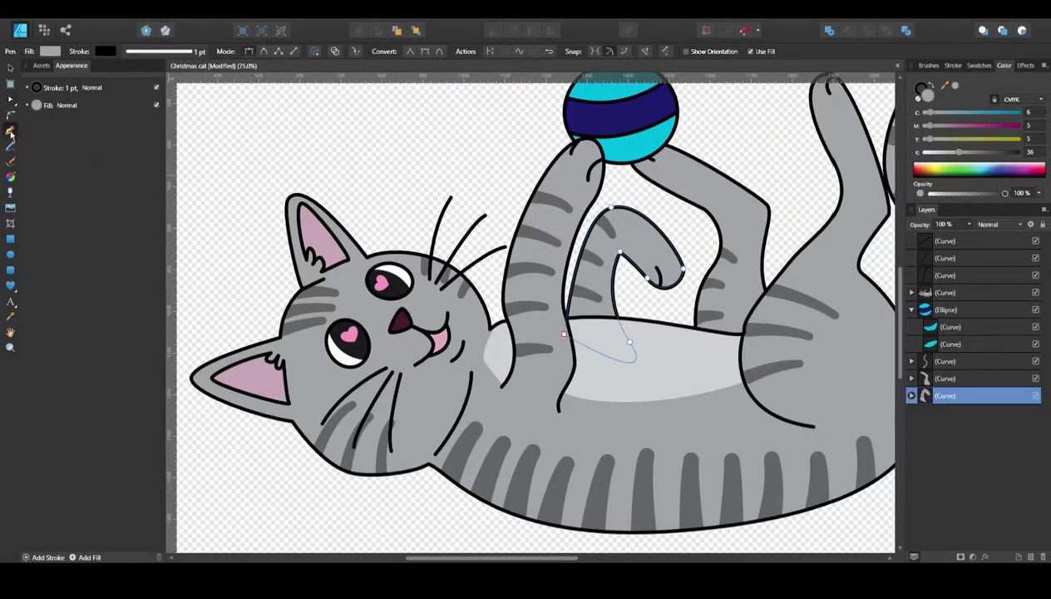
left_click(619, 241)
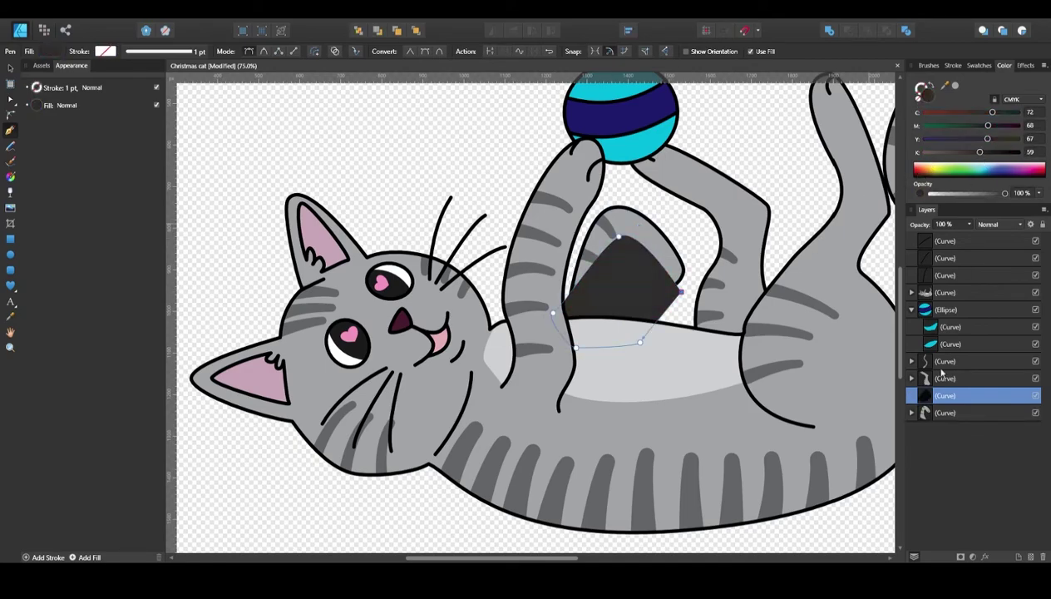
left_click_drag(945, 395, 946, 412)
left_click(911, 379)
key("2")
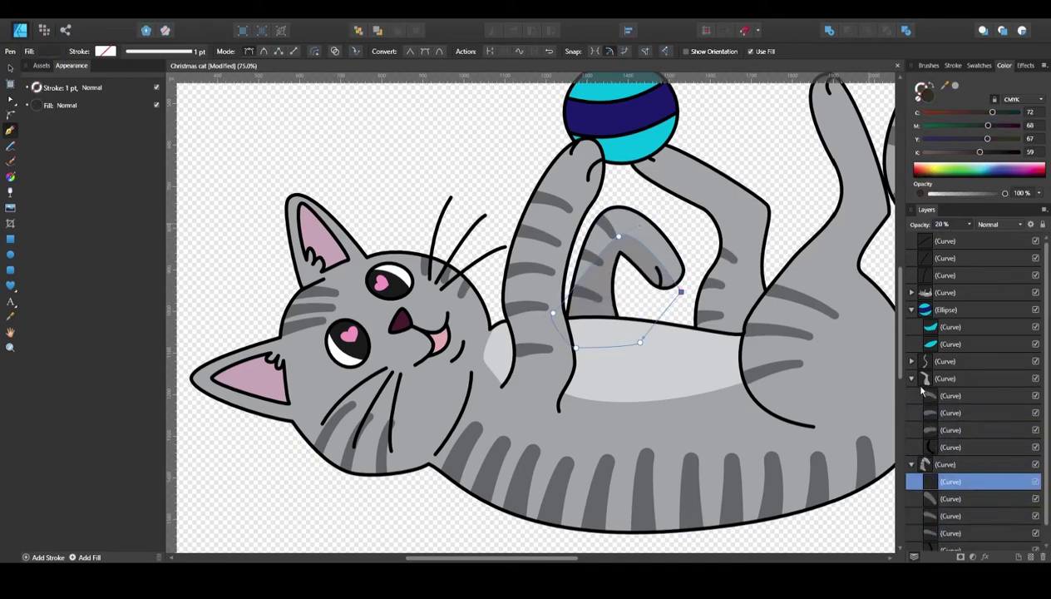
left_click(922, 393)
left_click(627, 132)
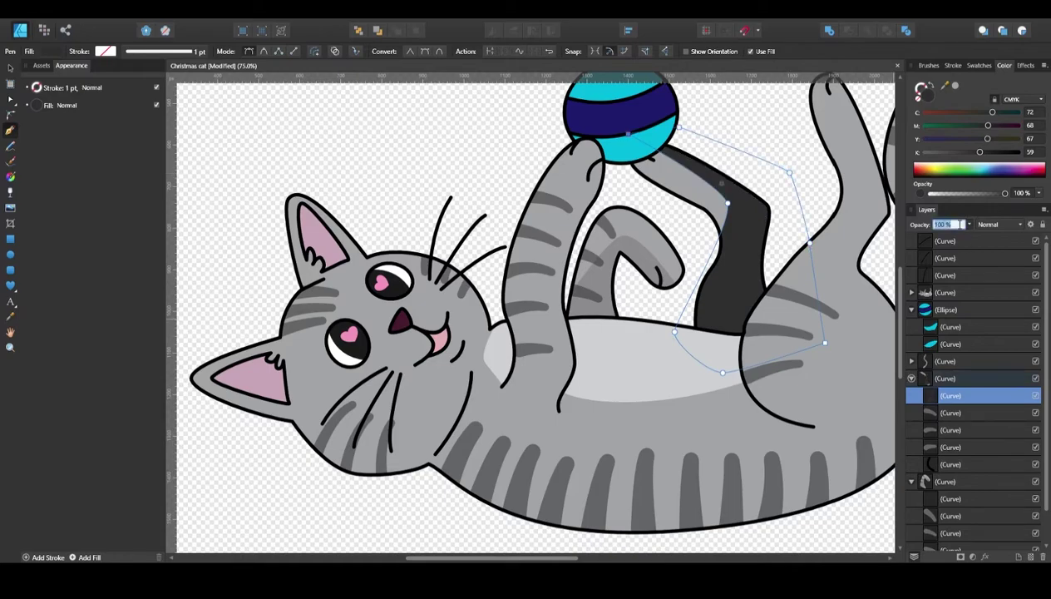
scroll(721, 185, "up", 2)
scroll(720, 184, "right", 8)
Trace a dark shading outline around the tail tip and down into the body.
left_click(591, 506)
left_click(629, 393)
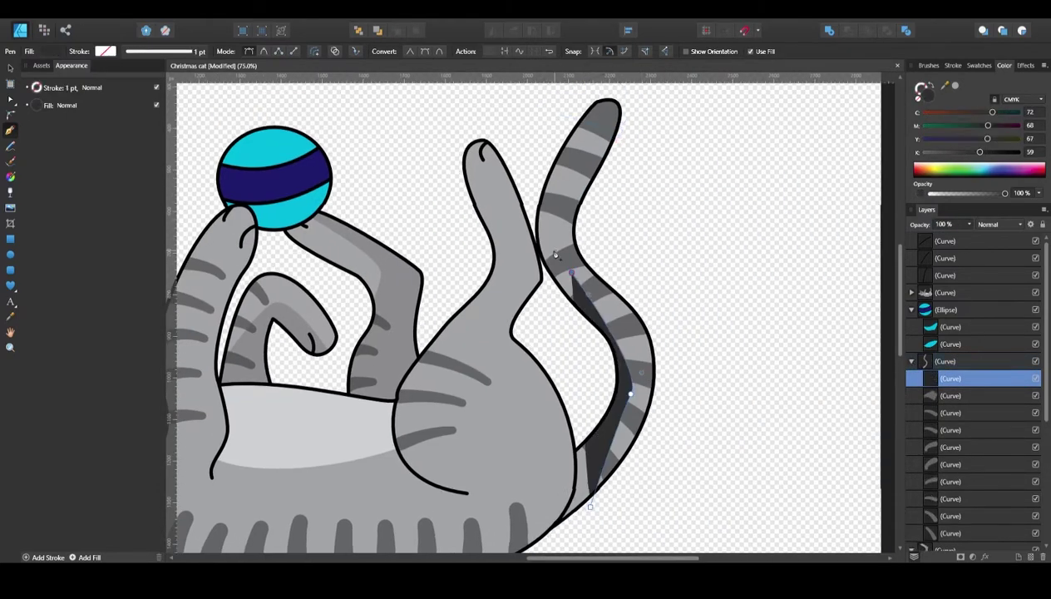
left_click(624, 97)
left_click(554, 86)
left_click(515, 142)
left_click(513, 314)
left_click(545, 435)
left_click(550, 539)
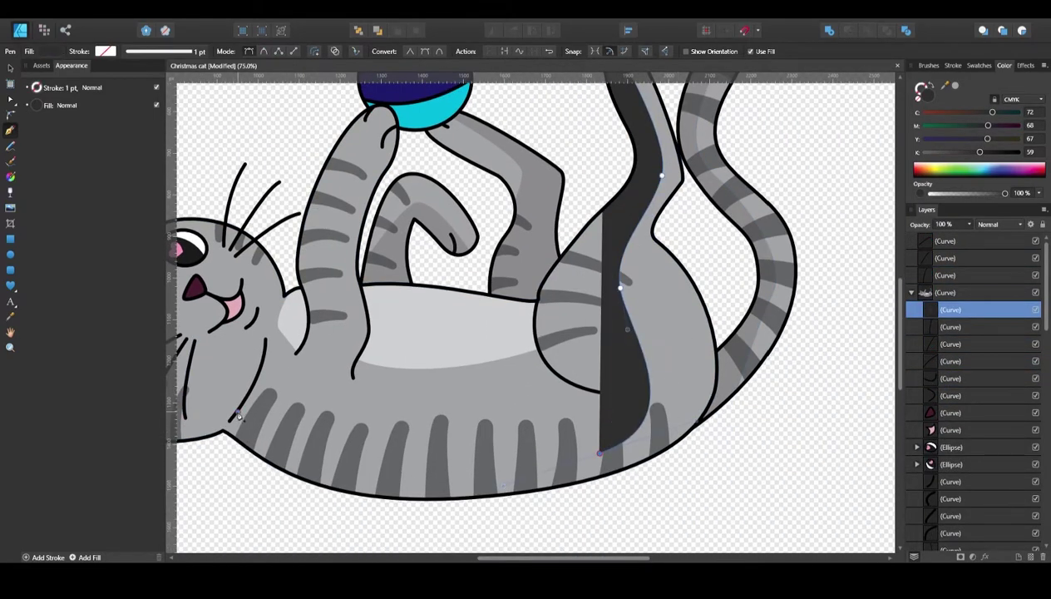
scroll(533, 317, "left", 10)
scroll(324, 525, "left", 2)
scroll(444, 343, "right", 5)
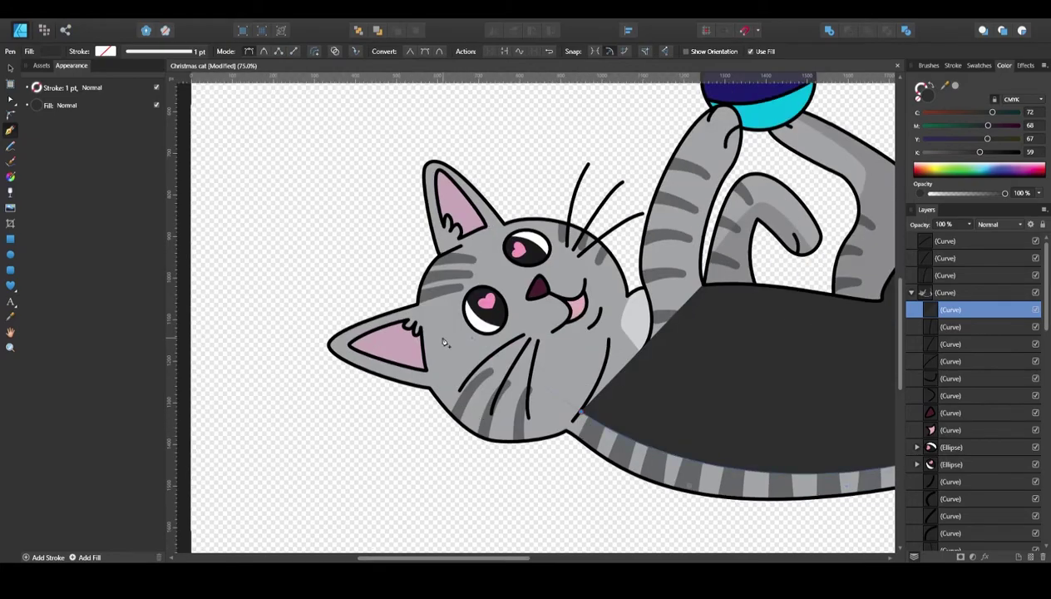
Shade the body and raised arm, setting the arm shading to 20% opacity.
left_click_drag(484, 403, 520, 402)
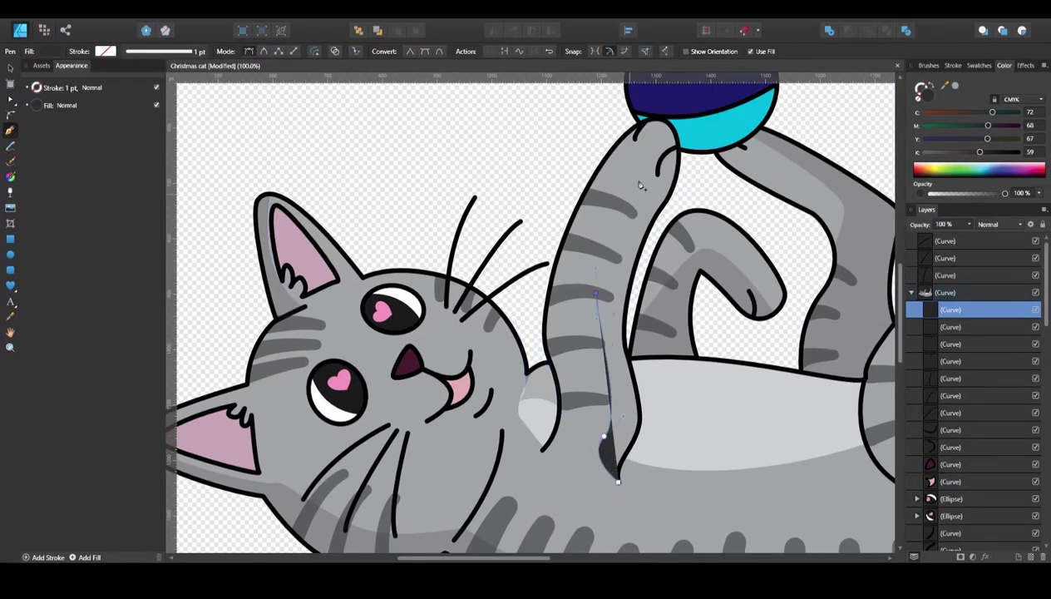
left_click_drag(680, 107, 686, 169)
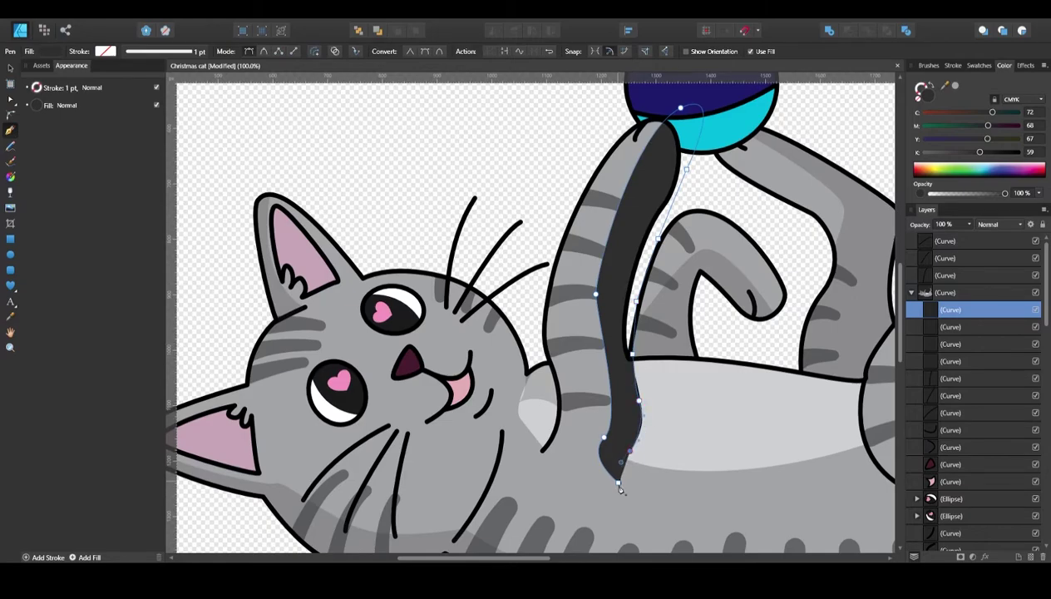
type("20")
key("Return")
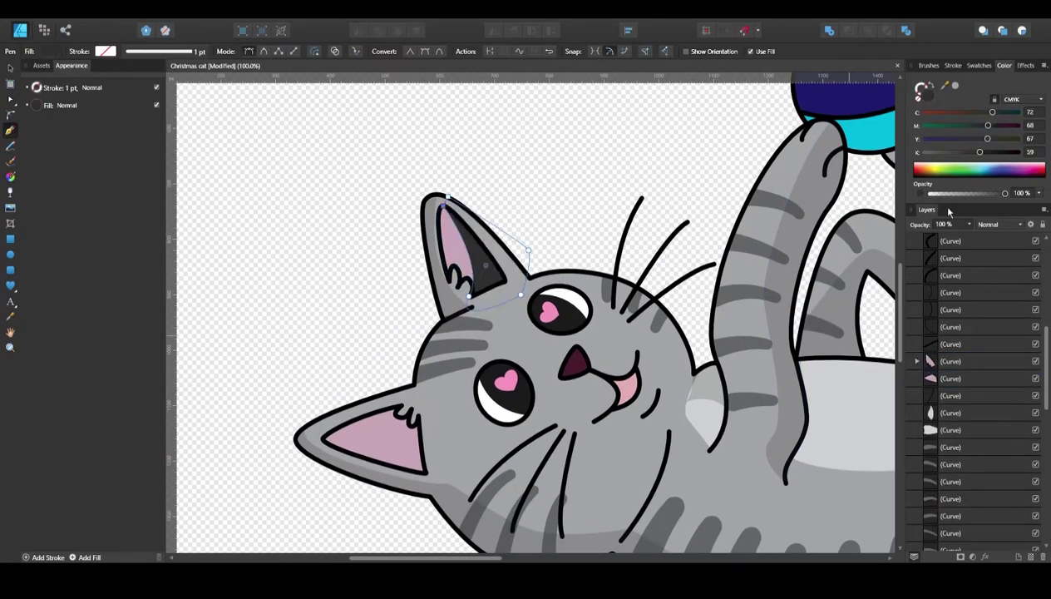
Shade inside the ears with a maroon fill at 20% opacity.
left_click(1025, 166)
left_click_drag(1025, 166, 1017, 175)
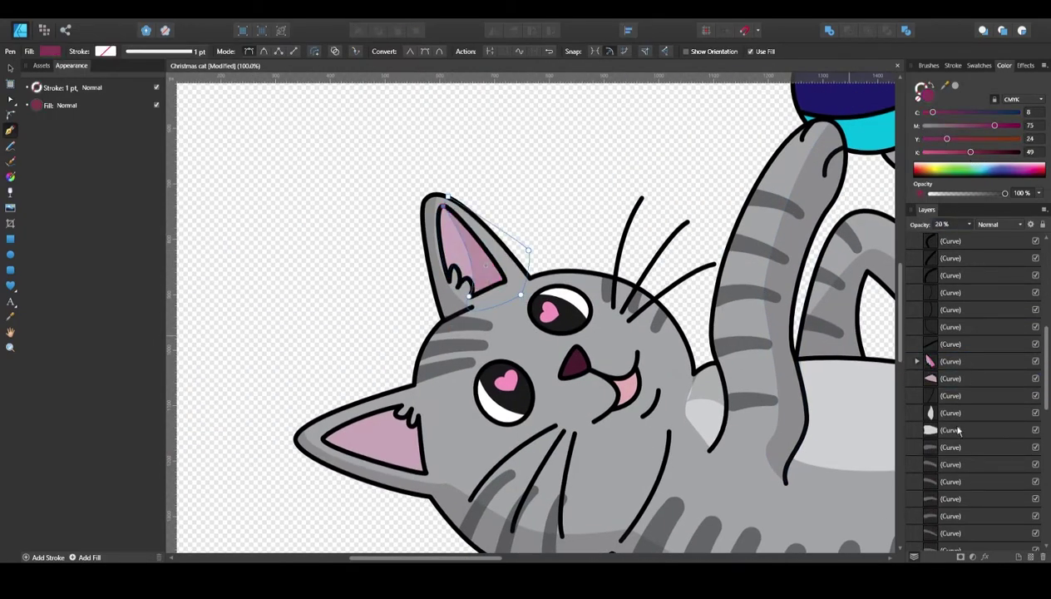
left_click(416, 449)
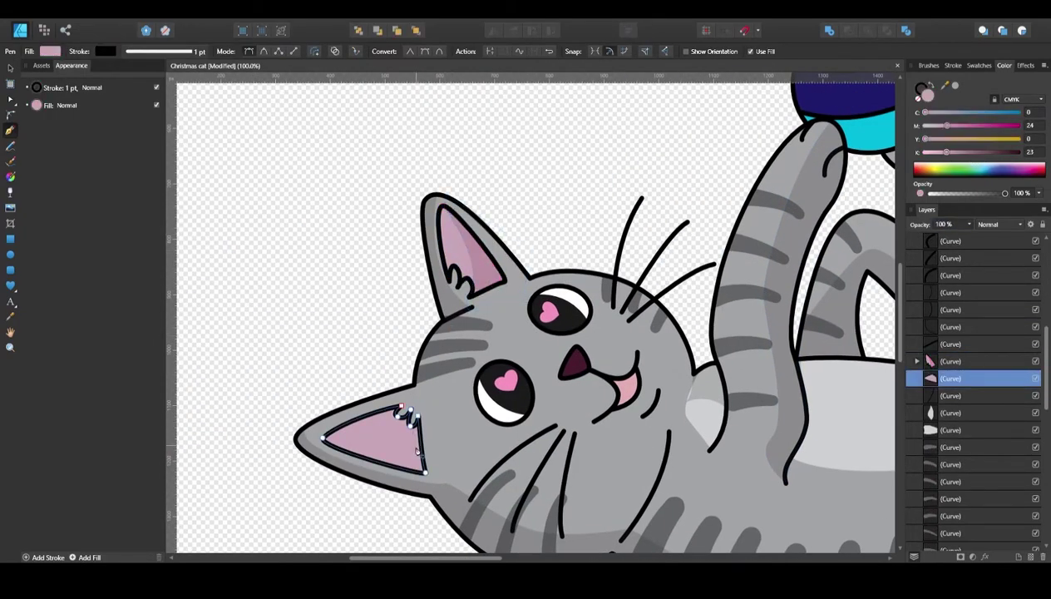
left_click(940, 224)
type("20")
key("Return")
scroll(699, 446, "down", 2)
scroll(698, 447, "down", 2)
Add a near-black shading shape over the nose at 20% opacity.
left_click(568, 260)
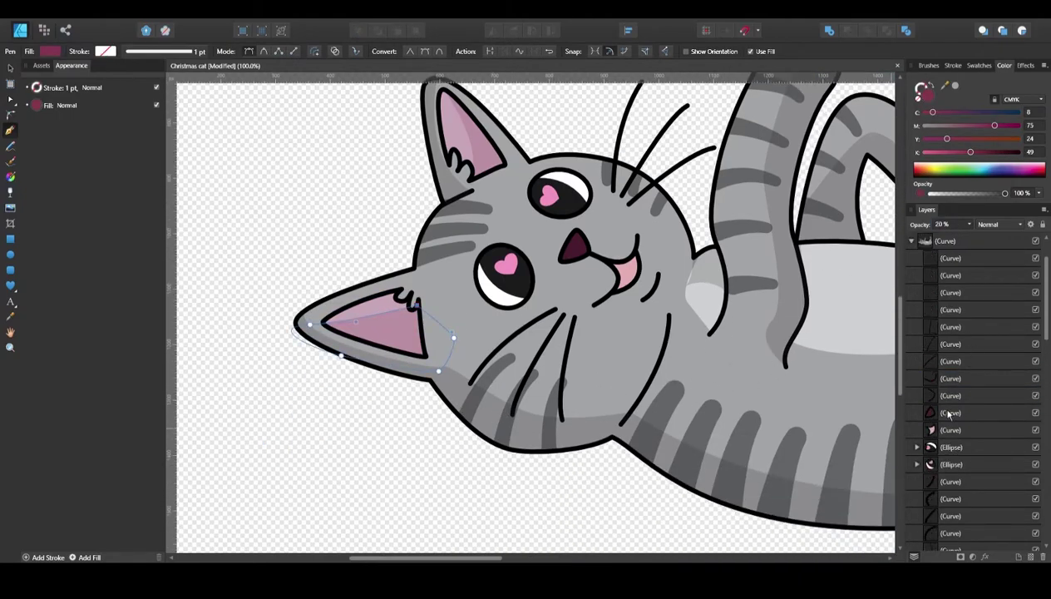
left_click(970, 153)
left_click_drag(970, 153, 1017, 153)
left_click(943, 223)
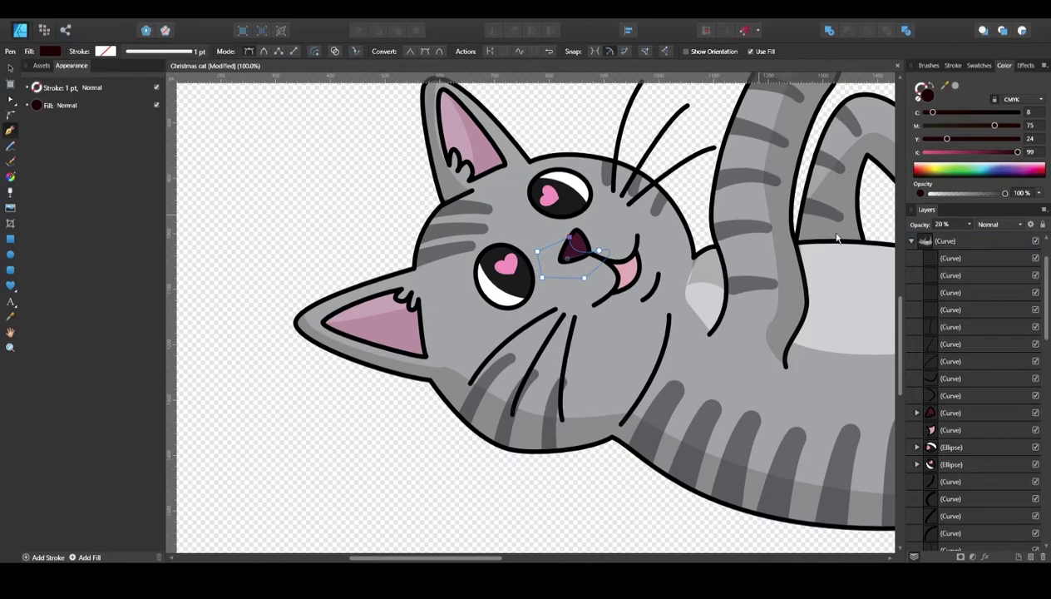
type("20")
key("Return")
scroll(884, 447, "up", 3)
left_click(712, 429)
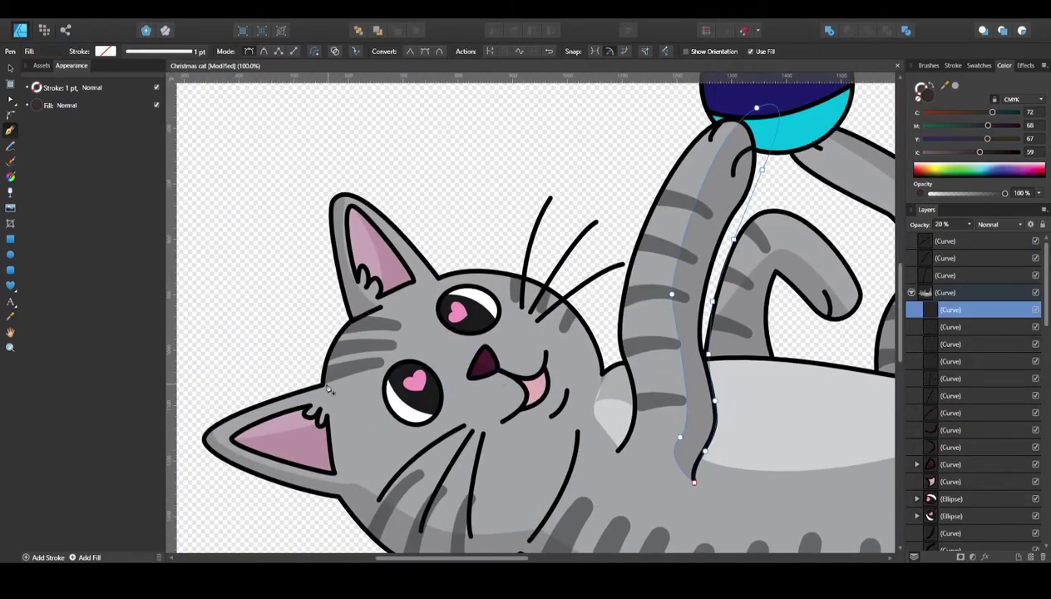
Draw white highlights across the top of the head and belly at 50% opacity.
left_click(380, 307)
key("a")
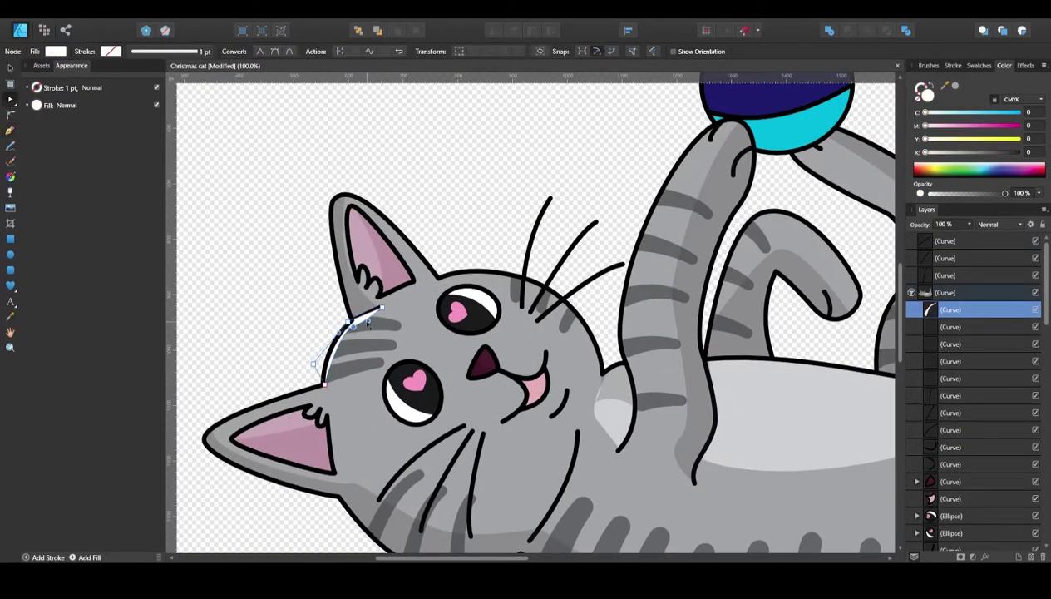
key("p")
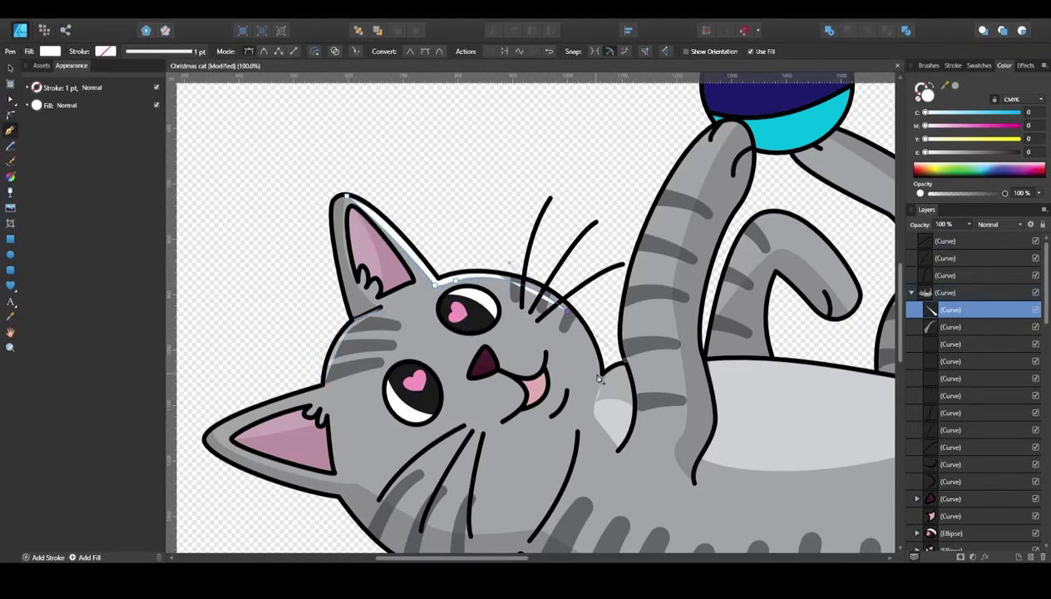
mouse_move(599, 378)
left_mouse_down()
mouse_move(605, 348)
mouse_move(592, 289)
left_mouse_up()
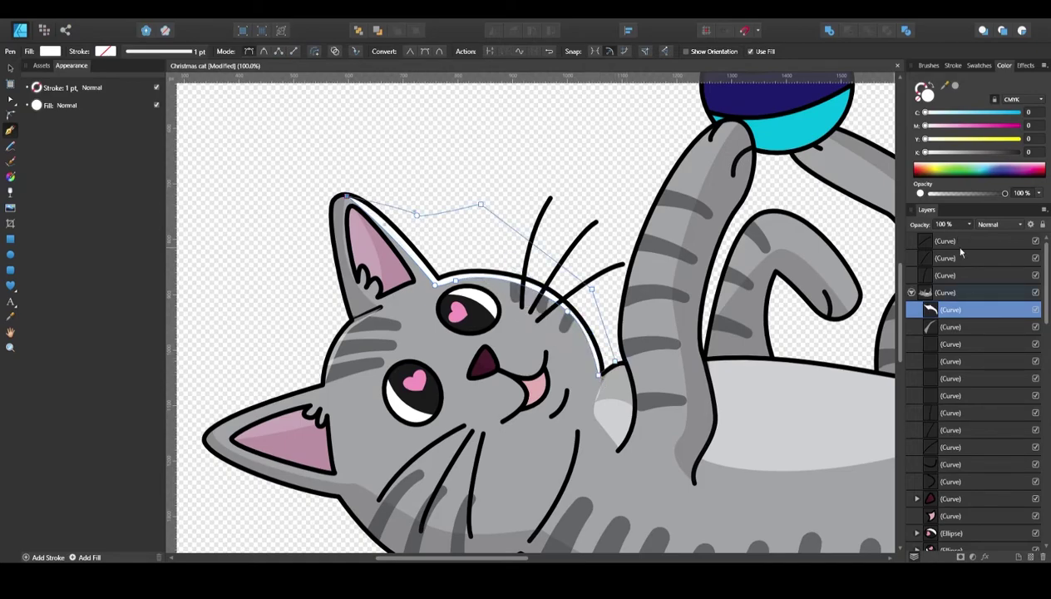
key("5")
left_click_drag(475, 560, 555, 559)
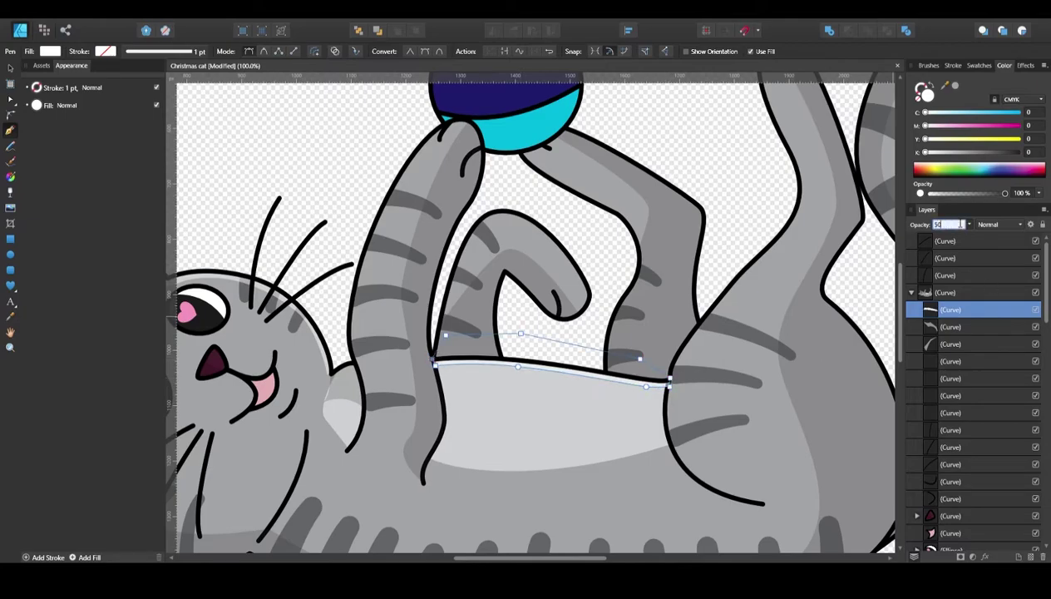
left_click_drag(525, 560, 561, 560)
left_click(10, 99)
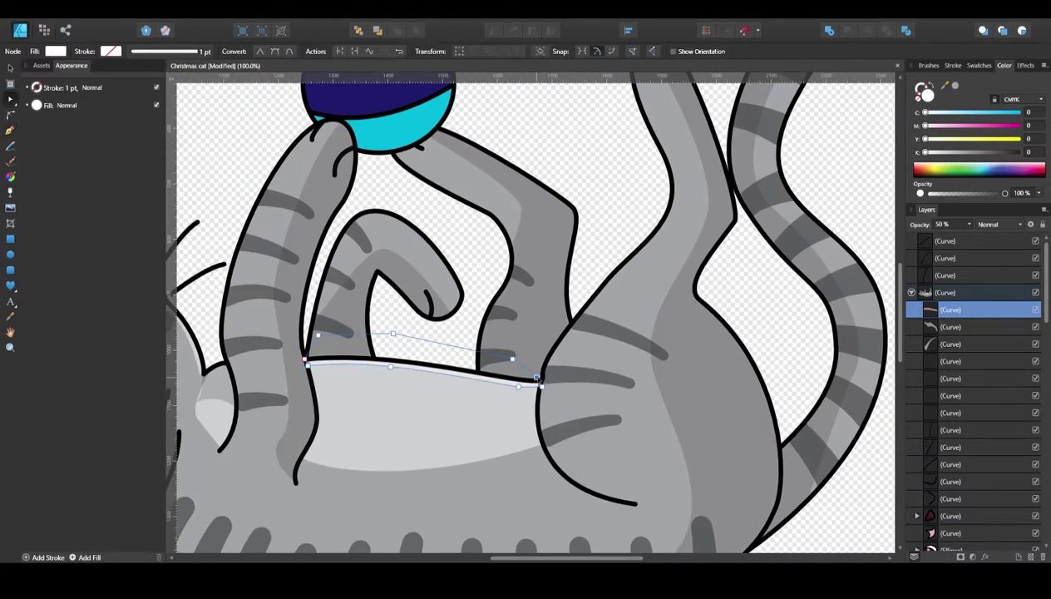
key("p")
scroll(986, 340, "down", 5)
Draw a closed white highlight shape up the leg at 50% opacity.
left_click(951, 412)
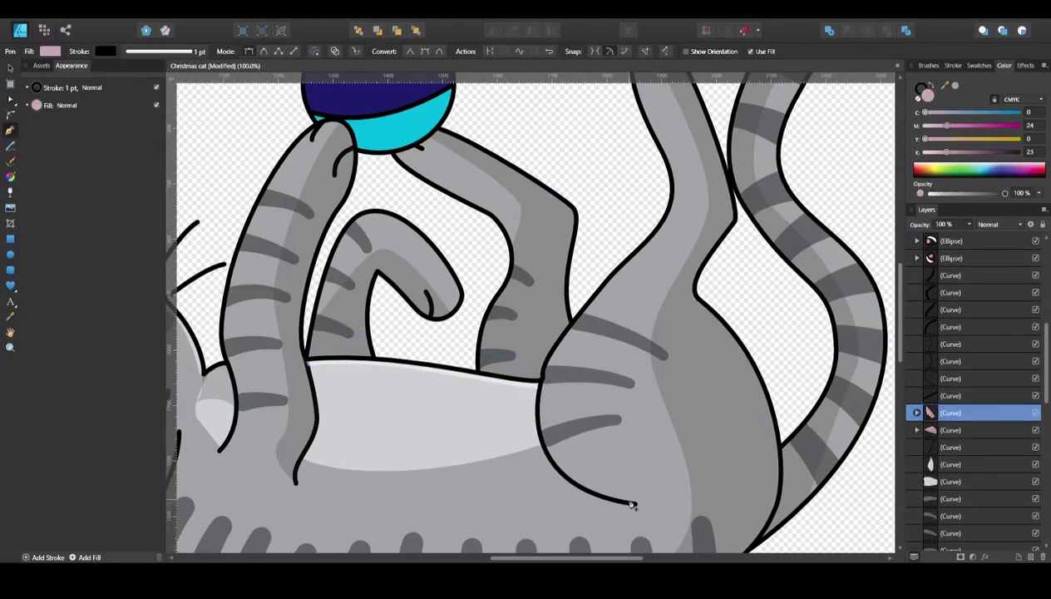
left_click(657, 239)
scroll(657, 239, "up", 2)
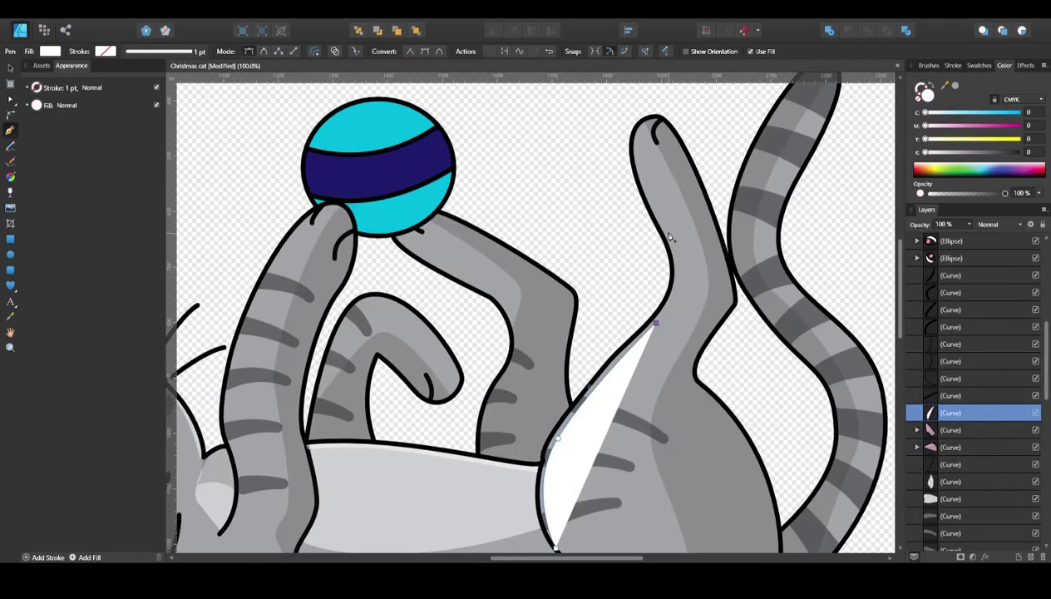
left_click(633, 122)
left_click(629, 256)
left_click(585, 352)
left_click(538, 433)
left_click(540, 458)
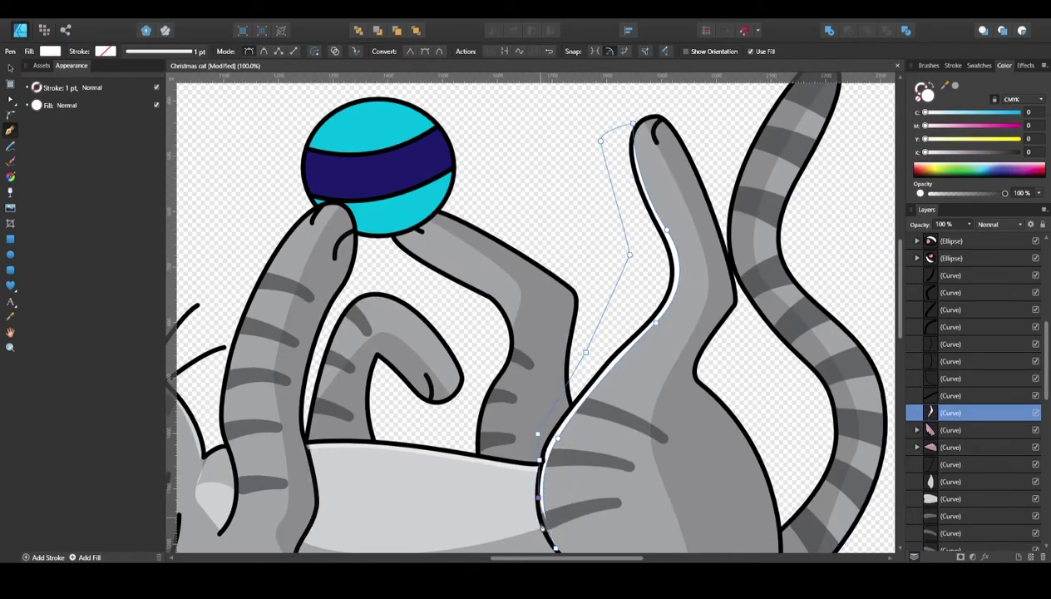
key("5")
Add a curved white highlight along the raised arm at 20% opacity.
left_click_drag(248, 512, 497, 442)
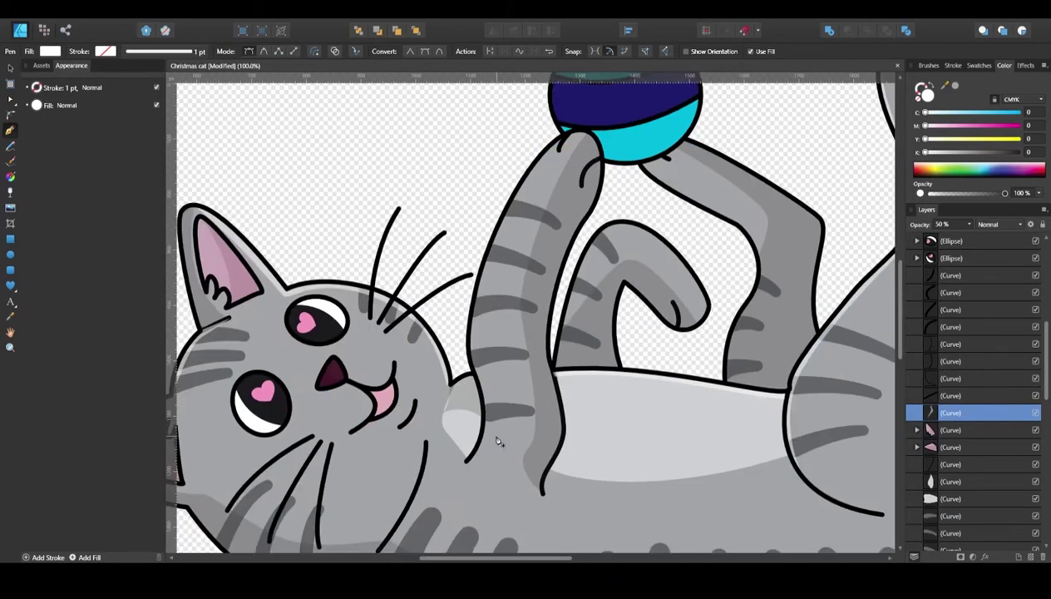
scroll(497, 442, "down", 1)
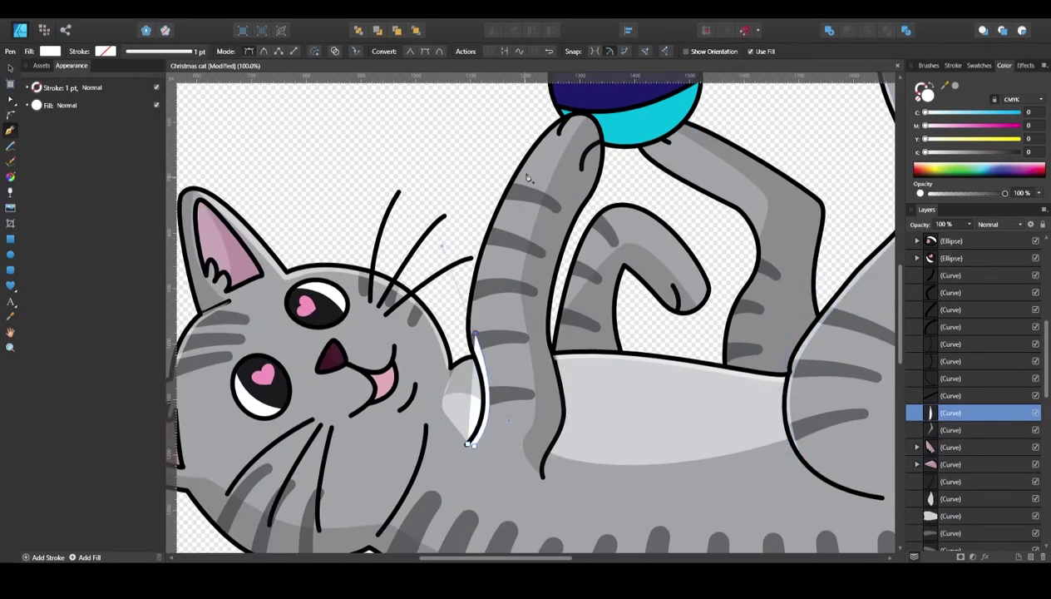
left_click(574, 114)
left_click(464, 273)
key("ctrl+z")
left_click_drag(476, 334, 451, 287)
left_click_drag(591, 101, 518, 120)
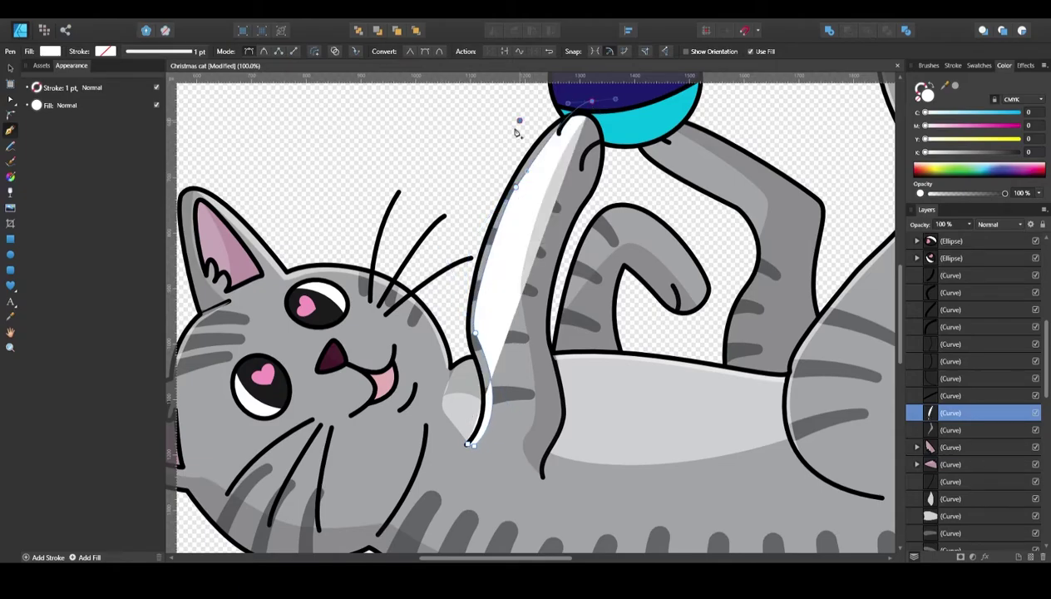
key("2")
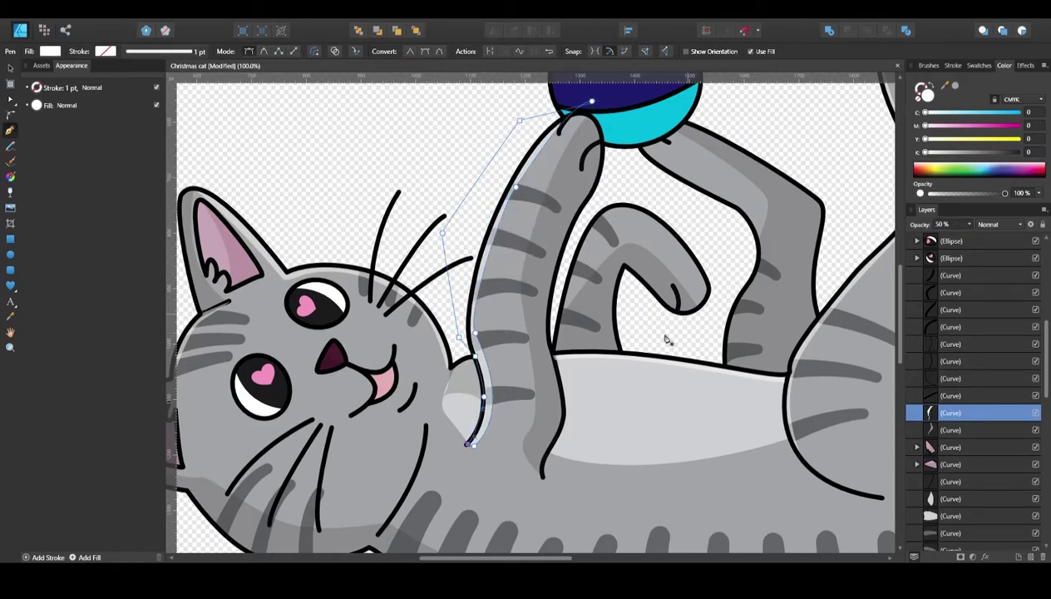
left_click_drag(646, 129, 417, 188)
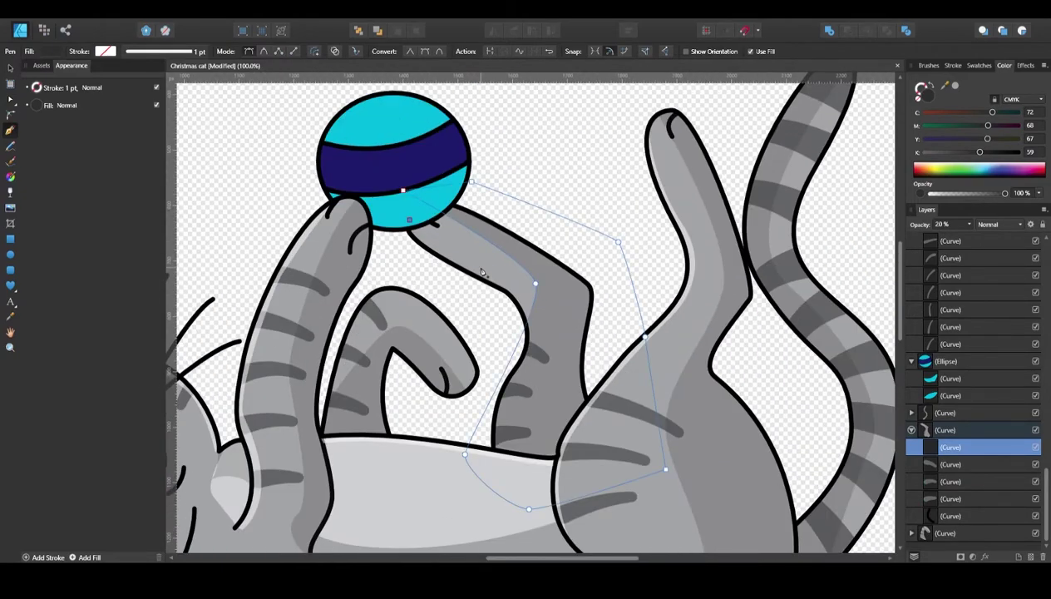
Add a white tail highlight at 50% and set another highlight curve to 50%.
left_click(487, 274)
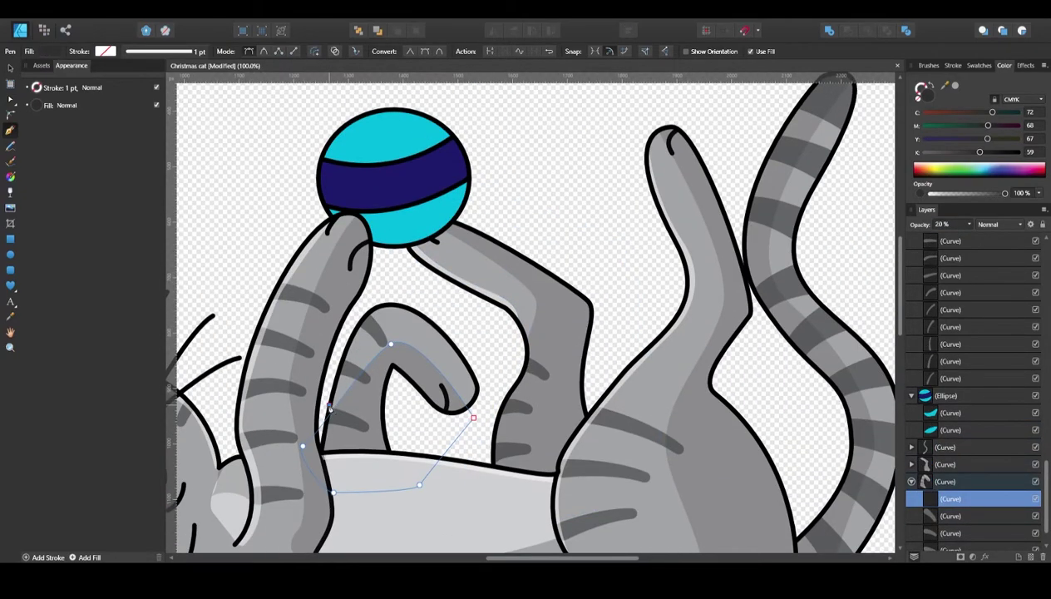
key("ctrl+z")
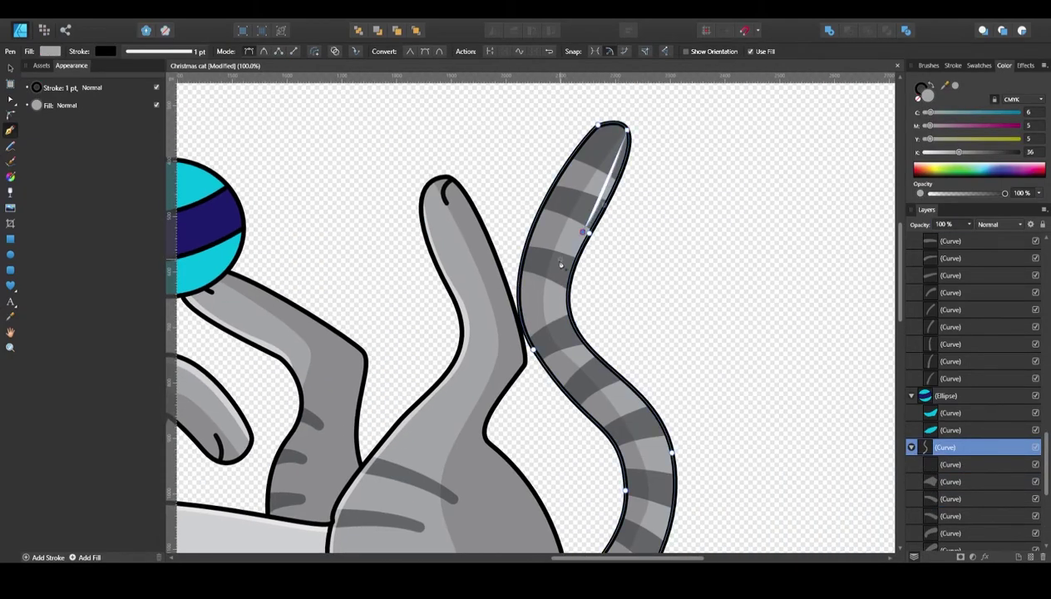
scroll(586, 356, "down", 5)
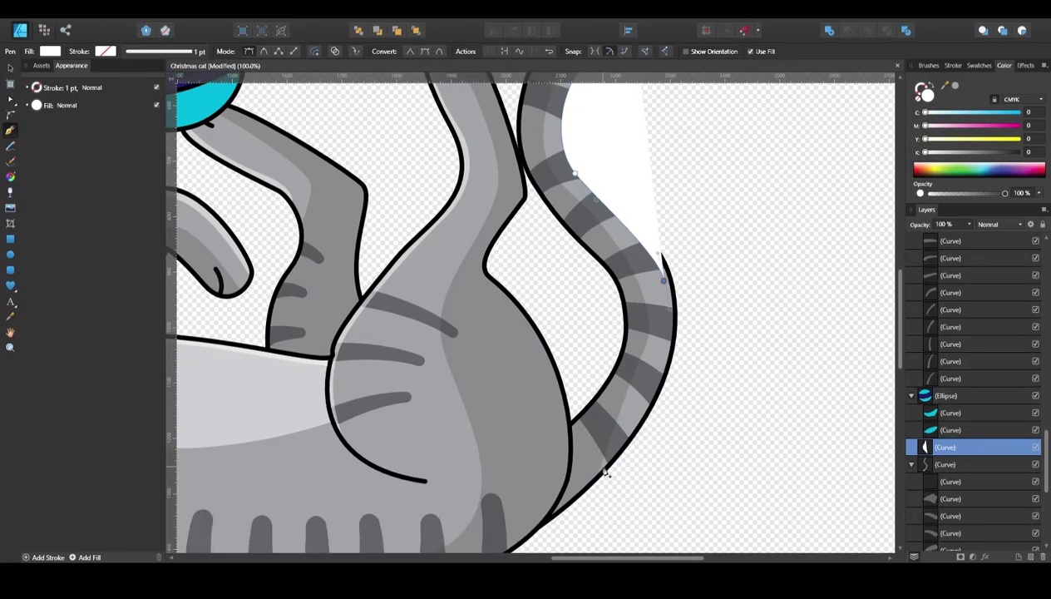
left_click(603, 466)
scroll(702, 480, "up", 5)
key("5")
scroll(704, 357, "down", 3)
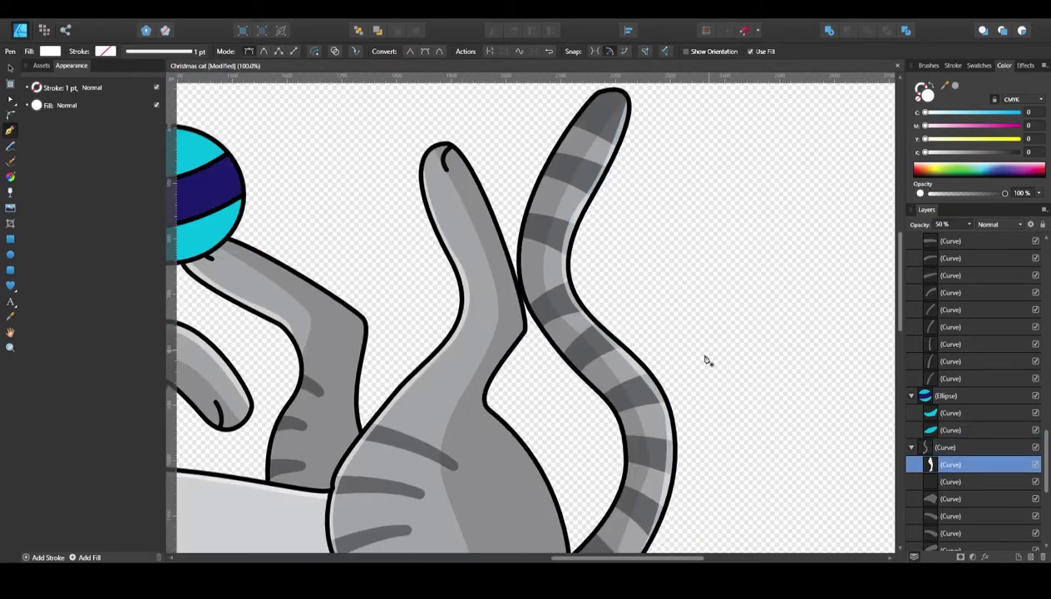
left_click_drag(645, 559, 470, 559)
left_click(483, 349)
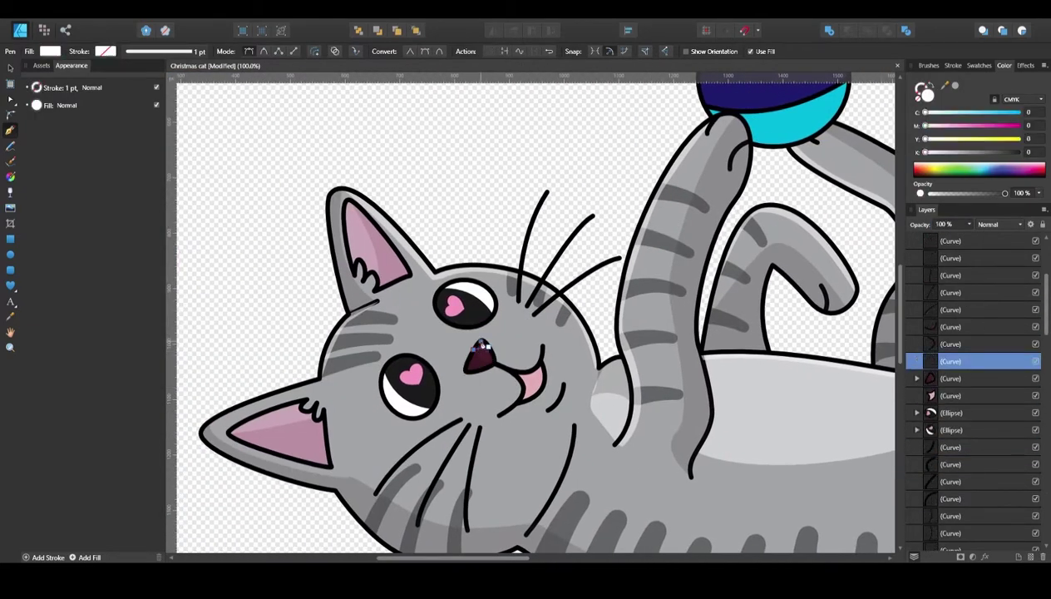
key("Return")
scroll(532, 333, "down", 2)
Select the three new highlight curves together and switch their blend mode to Overlay.
key("v")
left_click(345, 250)
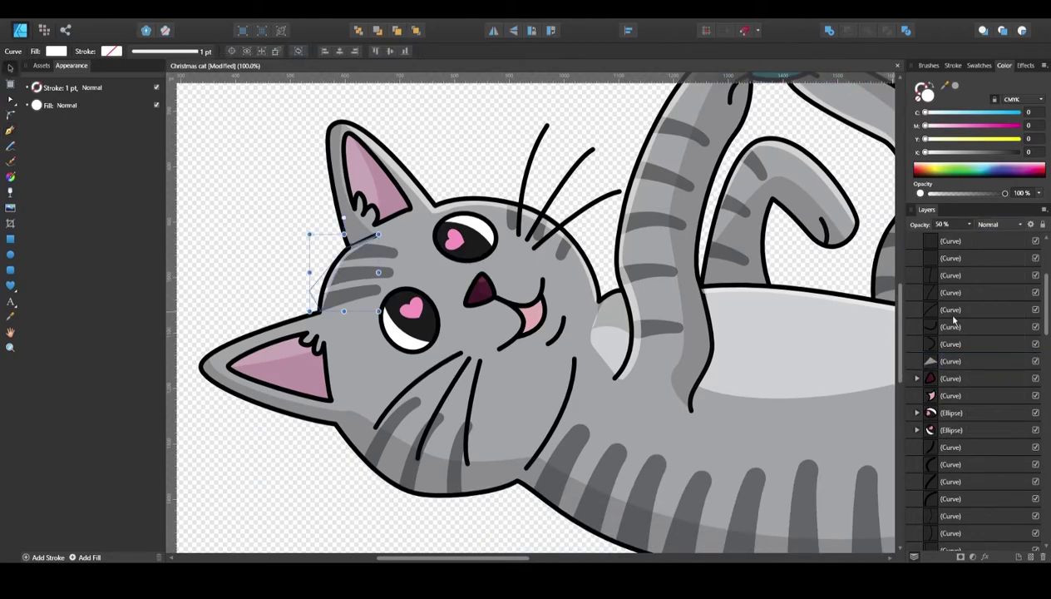
scroll(293, 226, "down", 1)
left_click(255, 176)
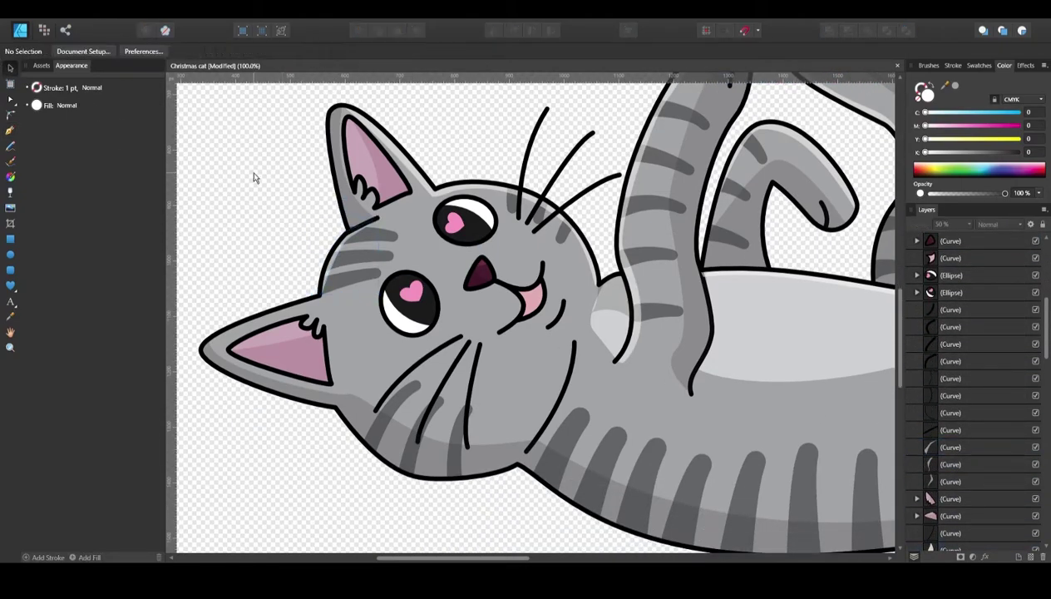
key("ctrl+0")
key("ctrl+1")
left_click(504, 301)
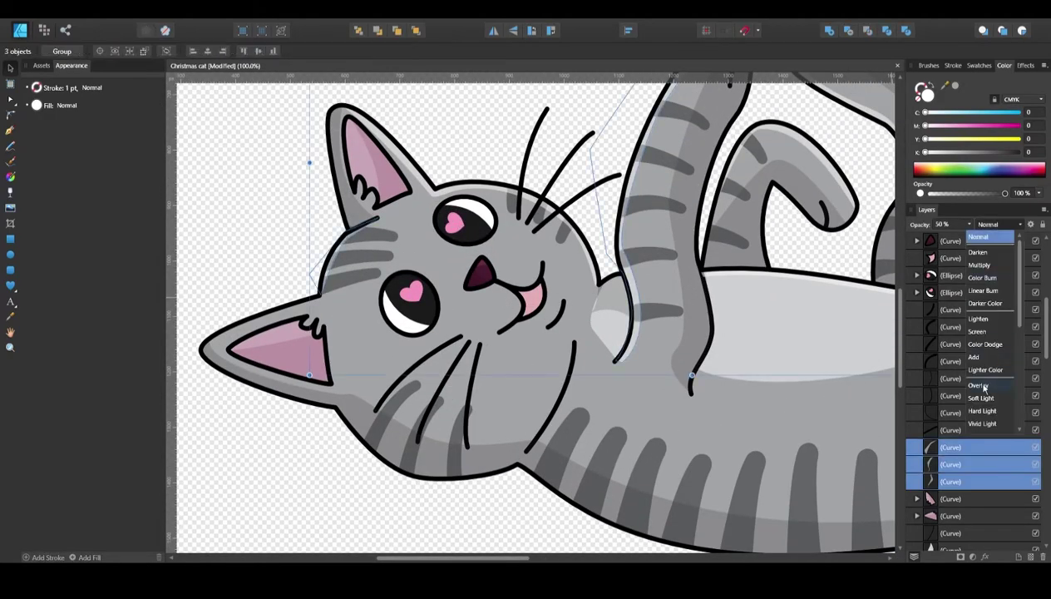
left_click(971, 376)
left_click(970, 309, "shift")
key("ctrl+d")
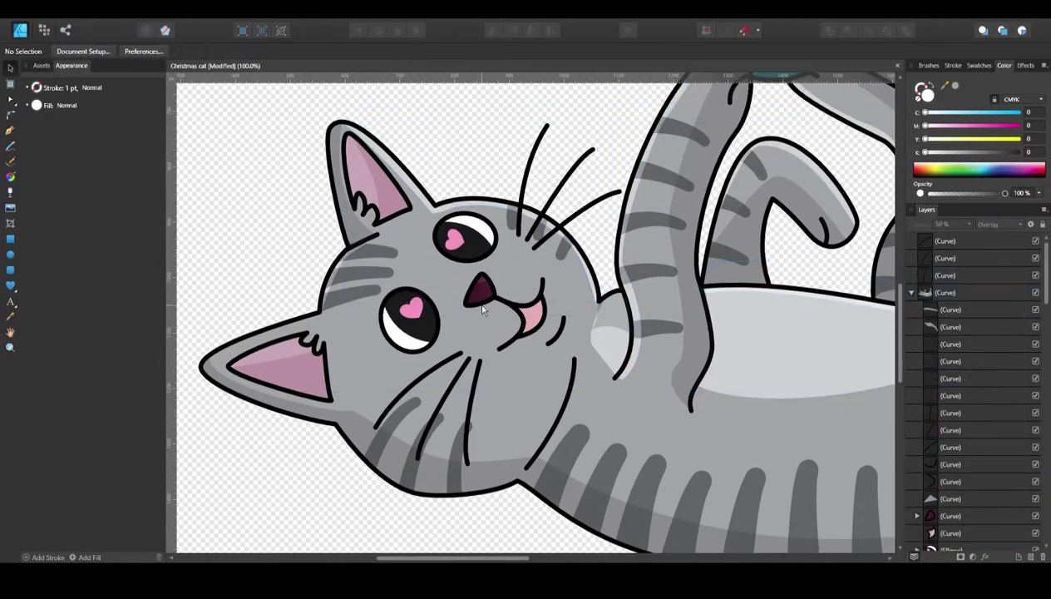
scroll(532, 316, "up", 5)
Place a 20% dark navy crescent inside the ball and give the highlight a blend mode.
scroll(970, 374, "down", 5)
left_click(915, 361)
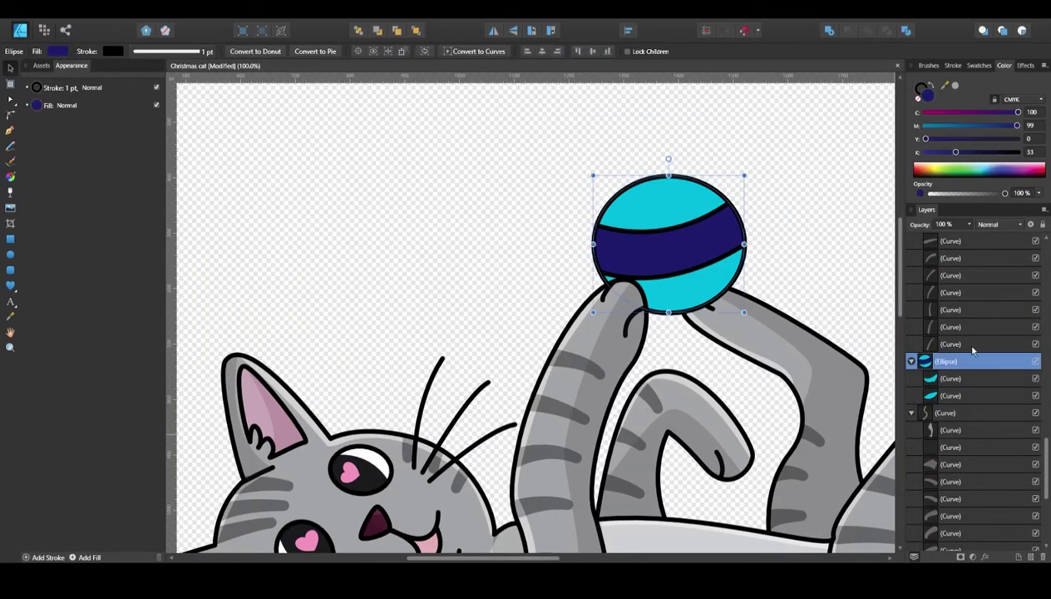
left_click(912, 361)
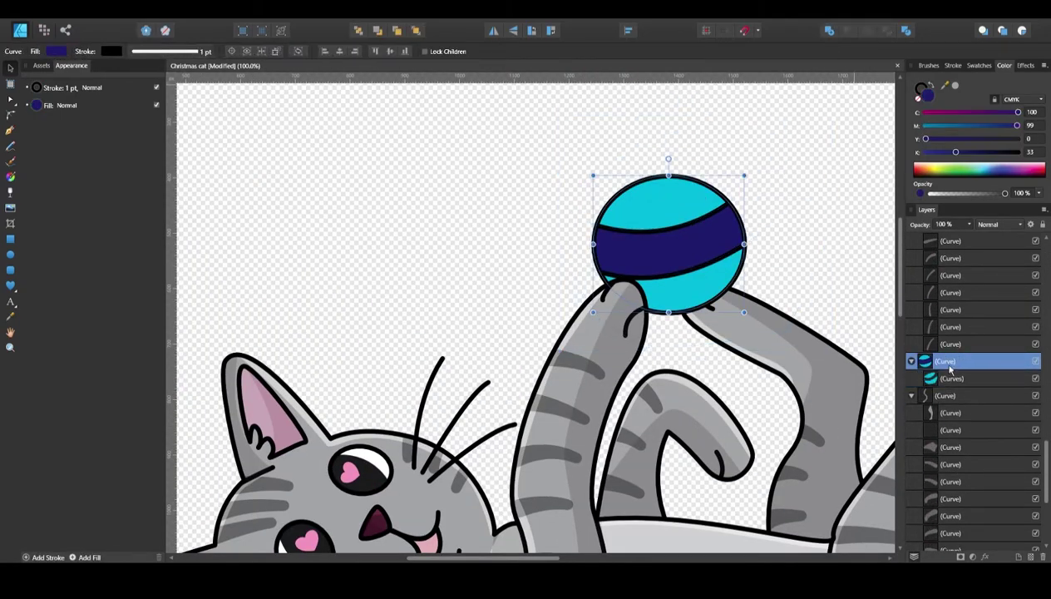
left_click(948, 379)
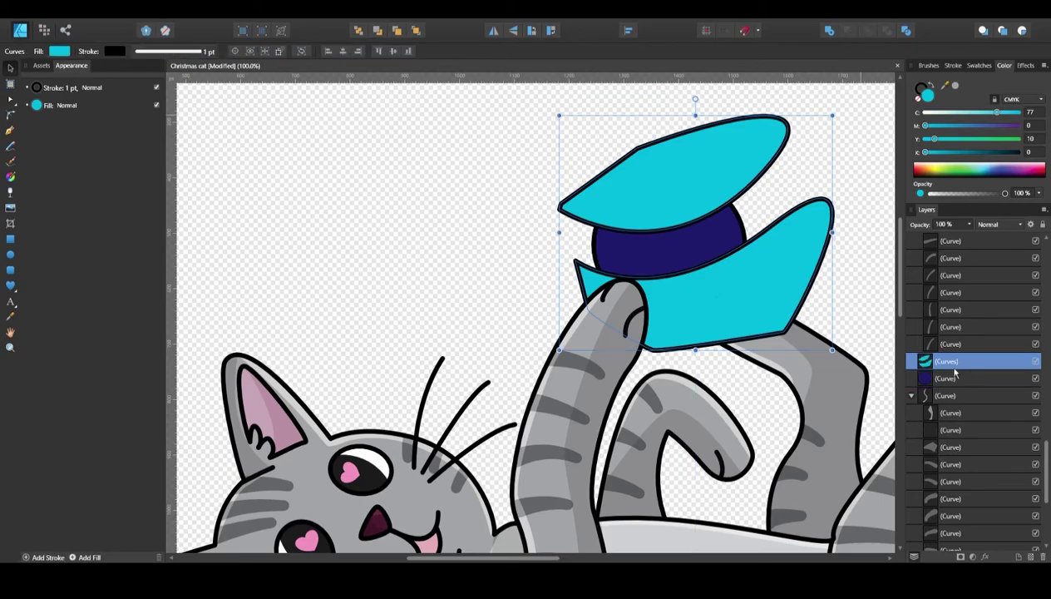
left_click(912, 361)
left_click(11, 130)
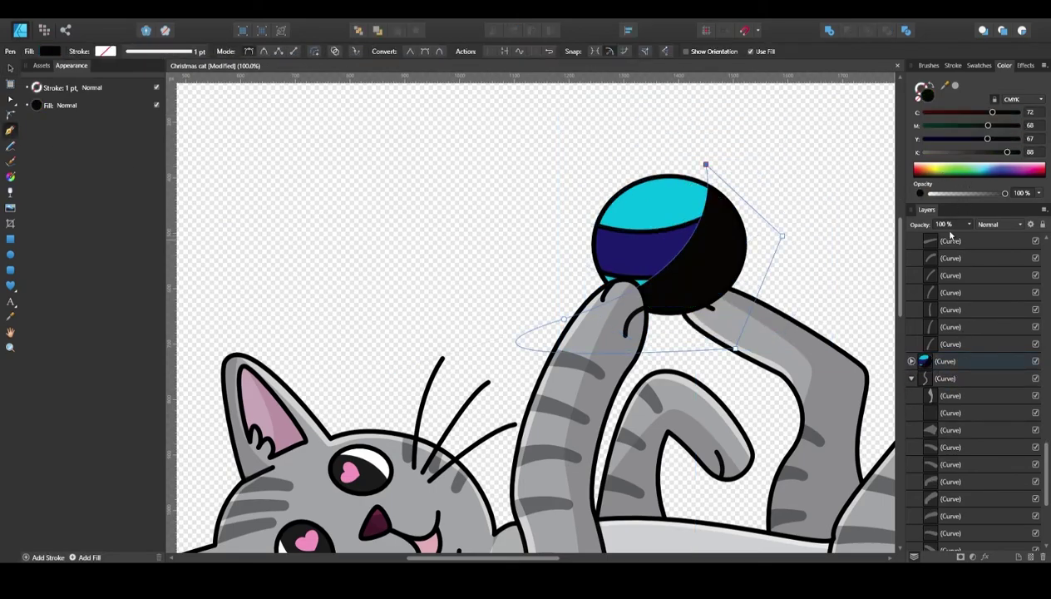
left_click(1004, 174)
left_click_drag(1005, 174, 1002, 177)
key("2")
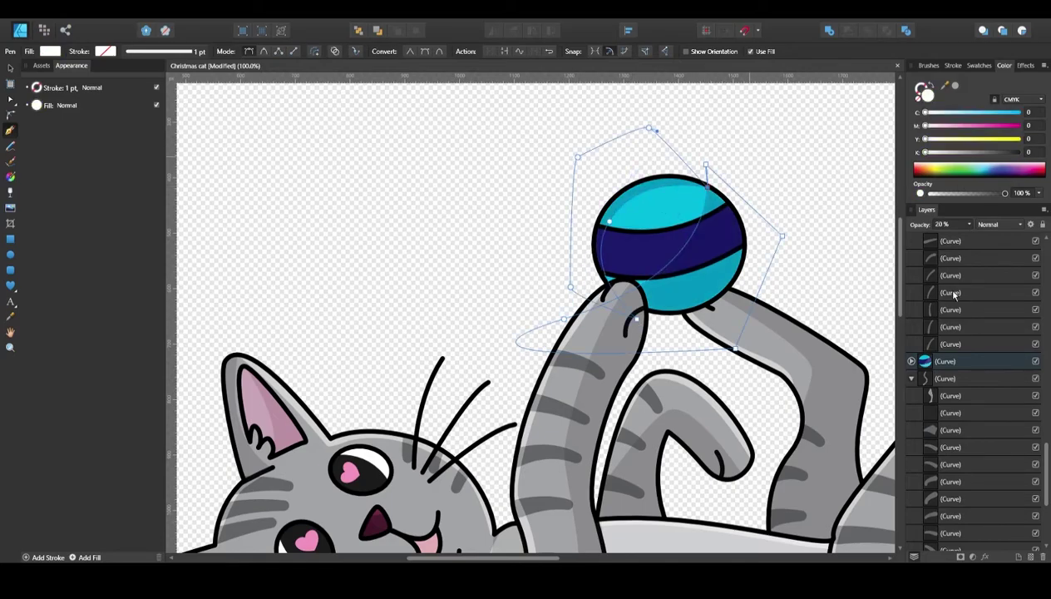
left_click(912, 362)
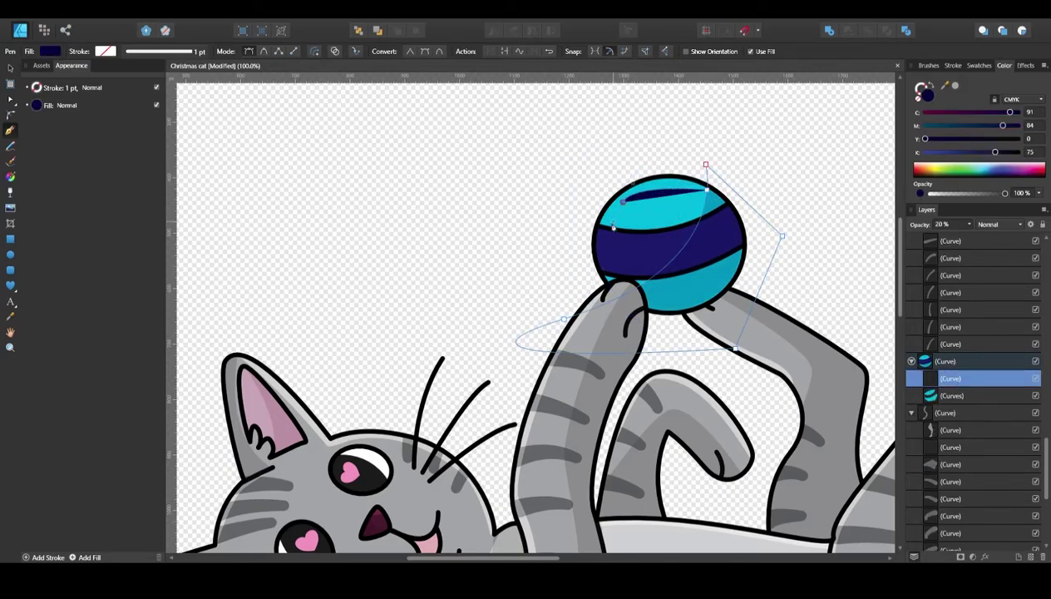
left_click(998, 224)
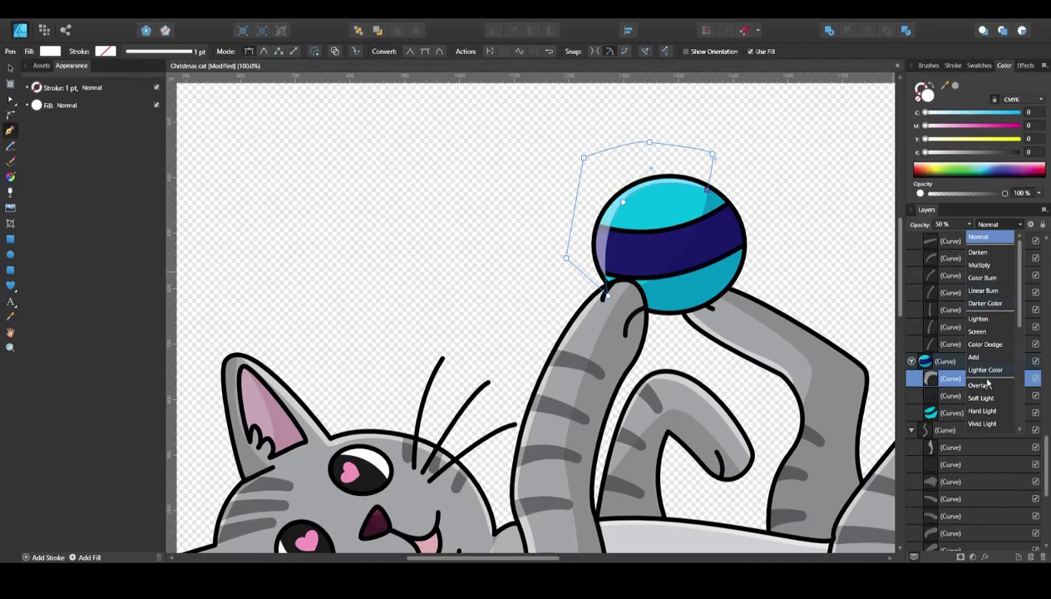
left_click(988, 384)
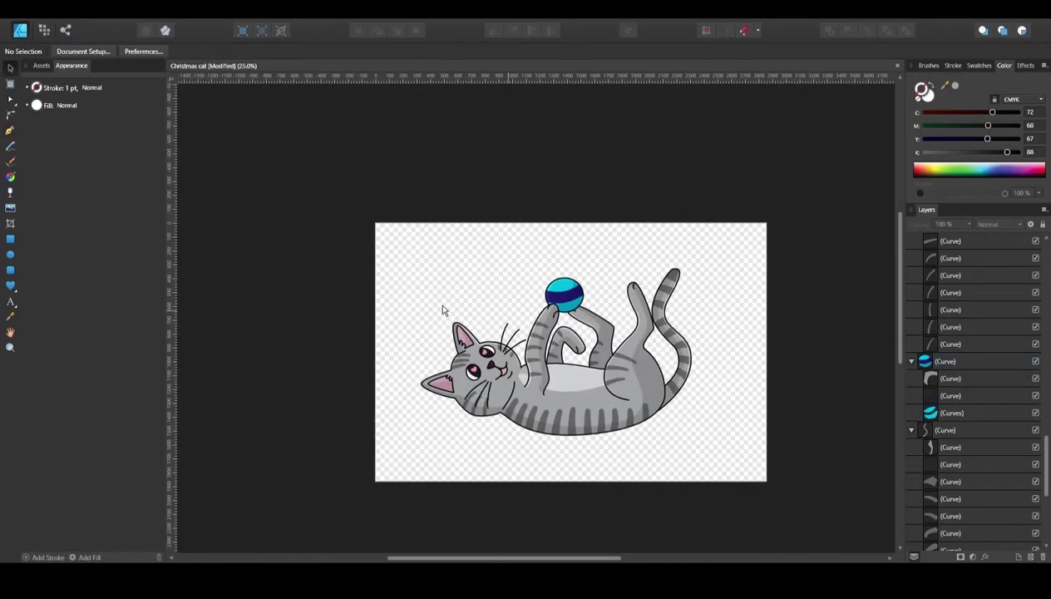
Draw a white shine shape over the upper eye and tuck it inside that eye.
scroll(442, 310, "up", 5)
left_click(307, 308)
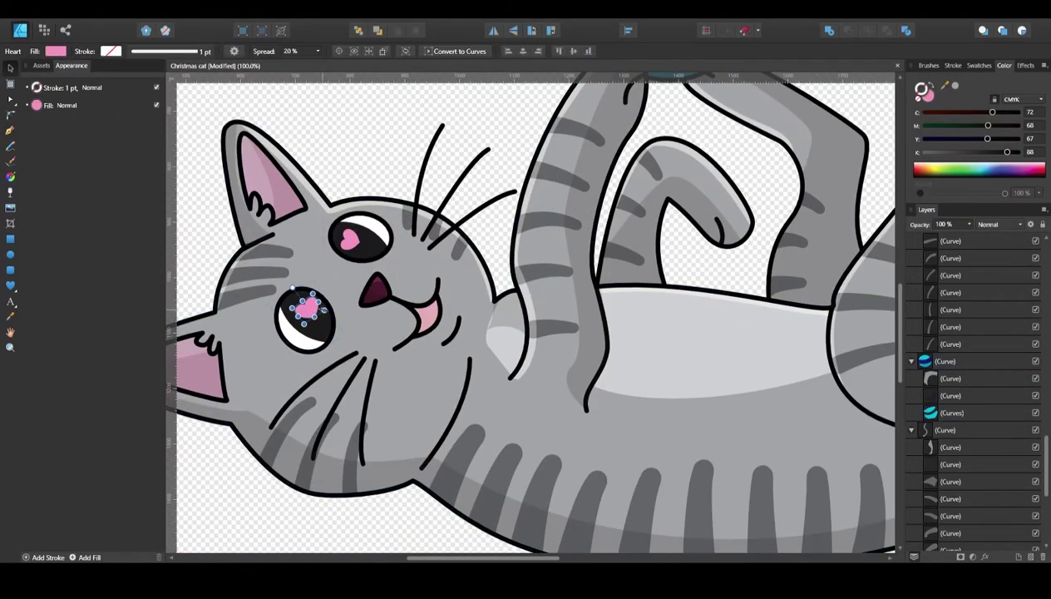
scroll(315, 315, "down", 1)
key("p")
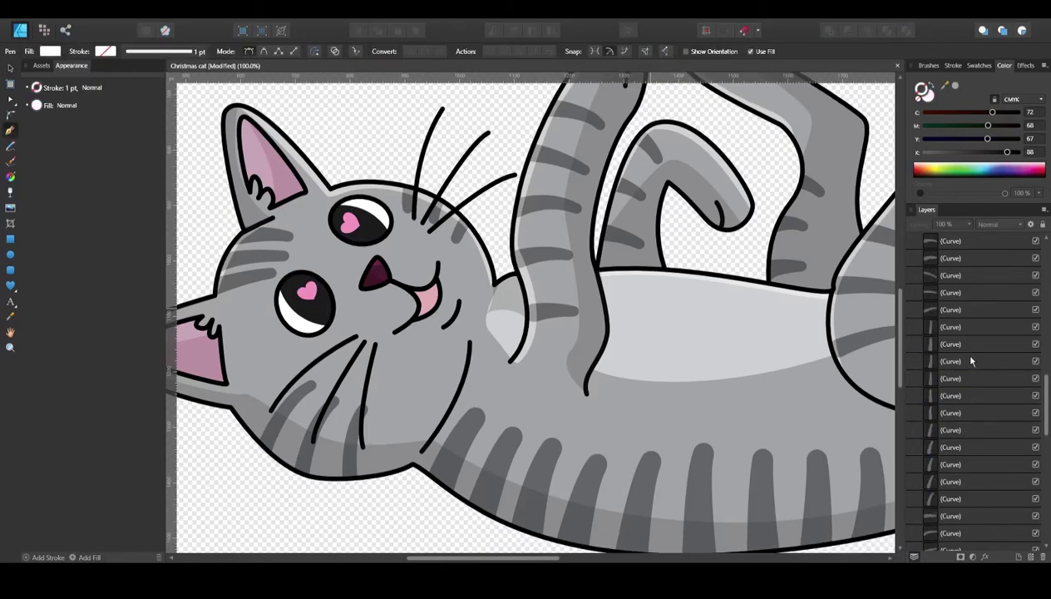
left_click(953, 395)
left_click(322, 228)
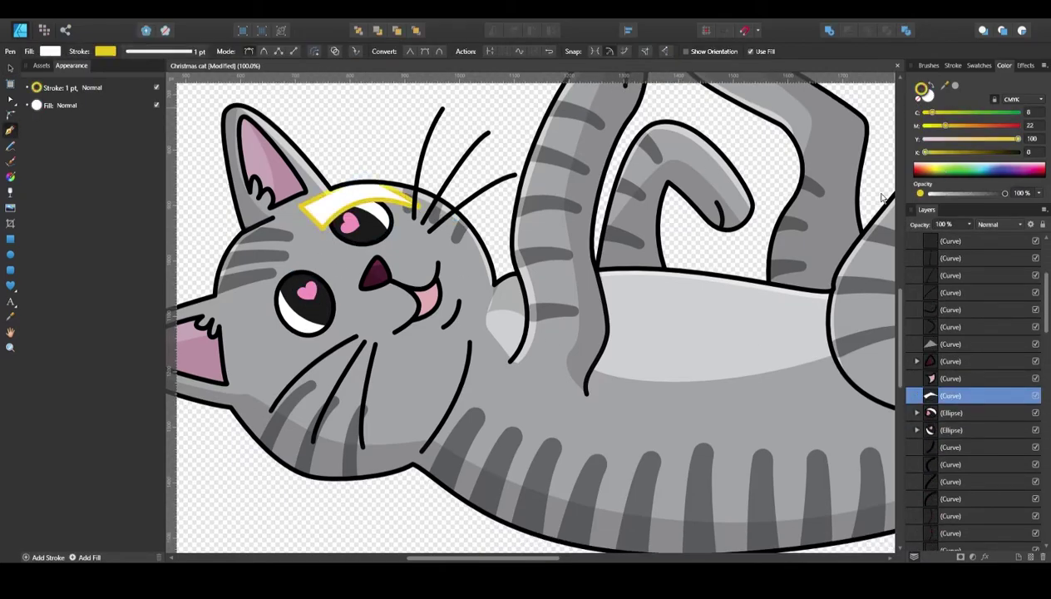
key("i")
left_click(449, 250)
left_click_drag(955, 413, 955, 413)
Draw a matching shine shape around the lower eye.
left_click(917, 413)
left_click(957, 430)
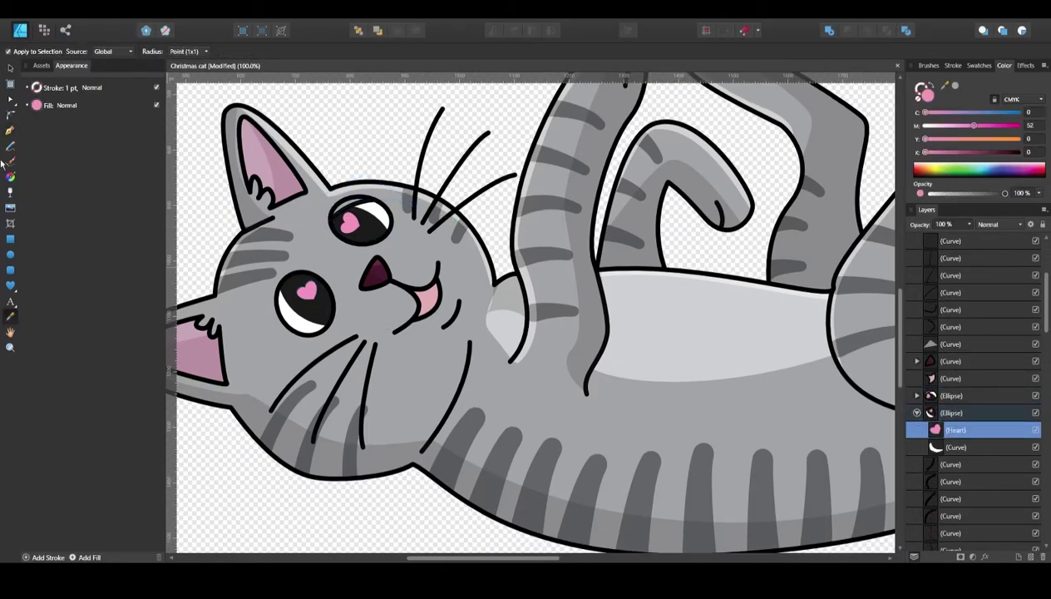
key("p")
left_click(247, 317)
left_click(290, 346)
key("Escape")
key("v")
key("ctrl+0")
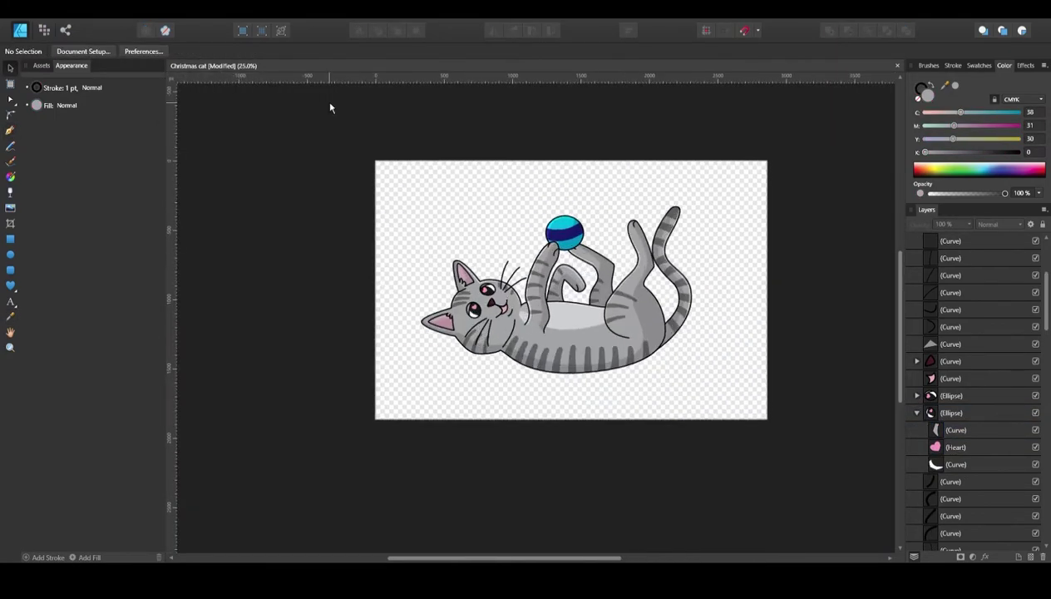
scroll(325, 99, "up", 3)
scroll(532, 317, "up", 1)
left_click(978, 292)
Recolour eight inner line curves with the sampled grey outline colour.
scroll(533, 317, "down", 2)
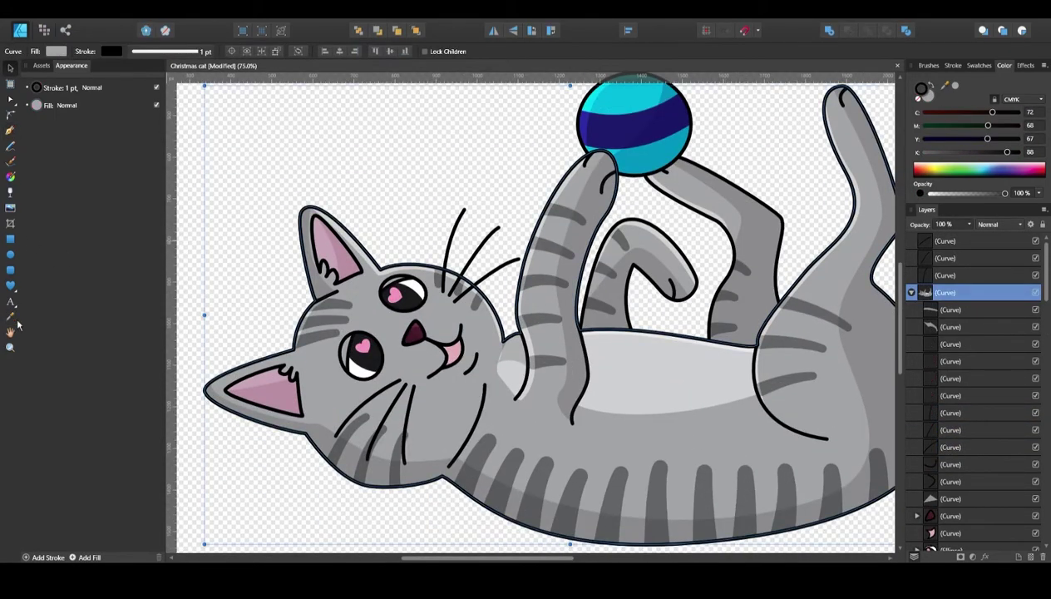
key("i")
scroll(965, 333, "down", 1)
left_click(952, 361)
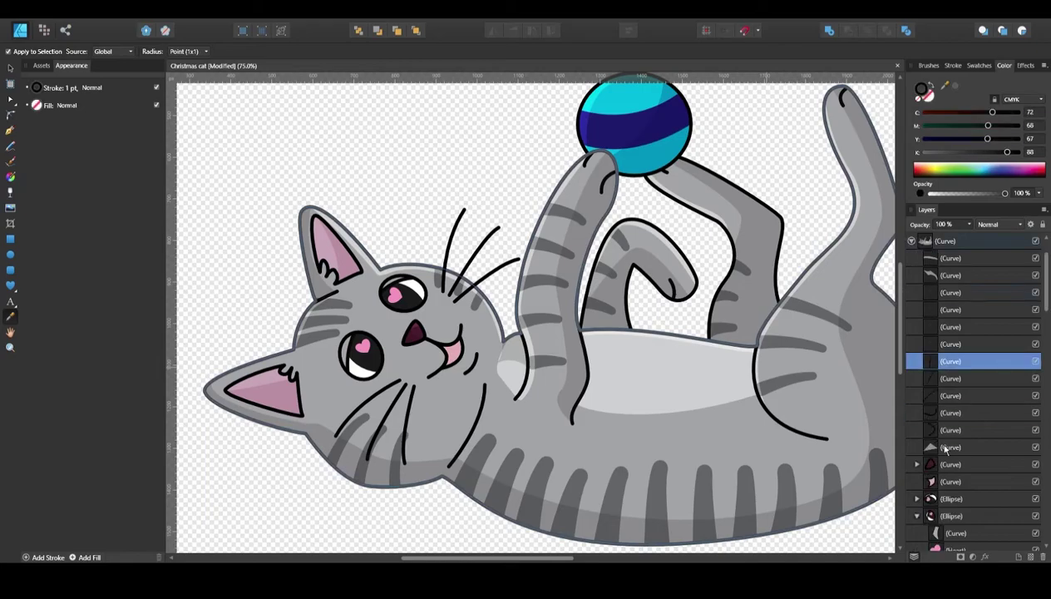
left_click(953, 378)
scroll(952, 400, "down", 5)
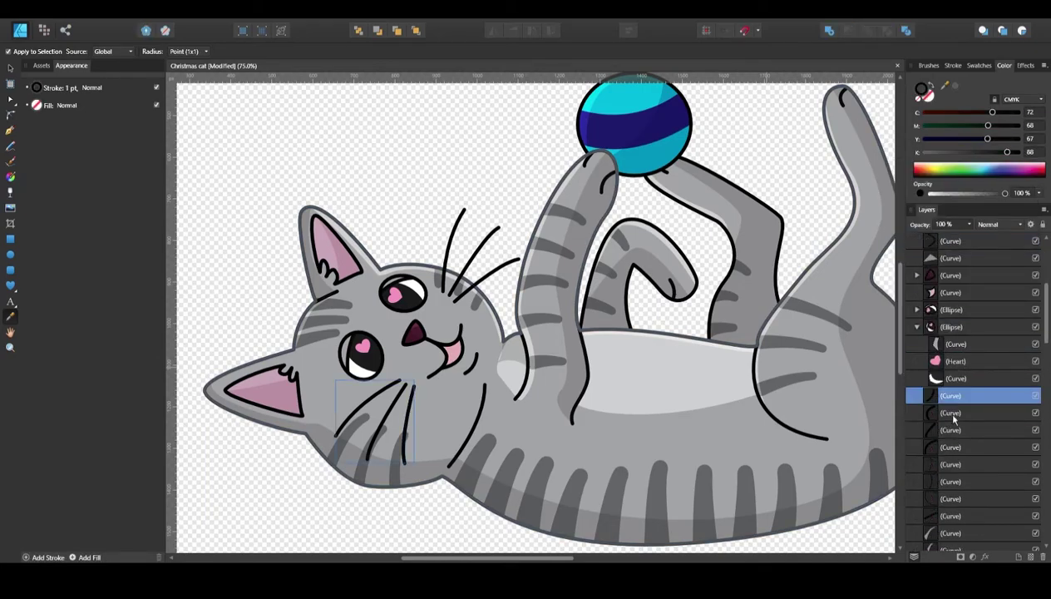
left_click(951, 413)
left_click(951, 292, "shift")
left_click(295, 433)
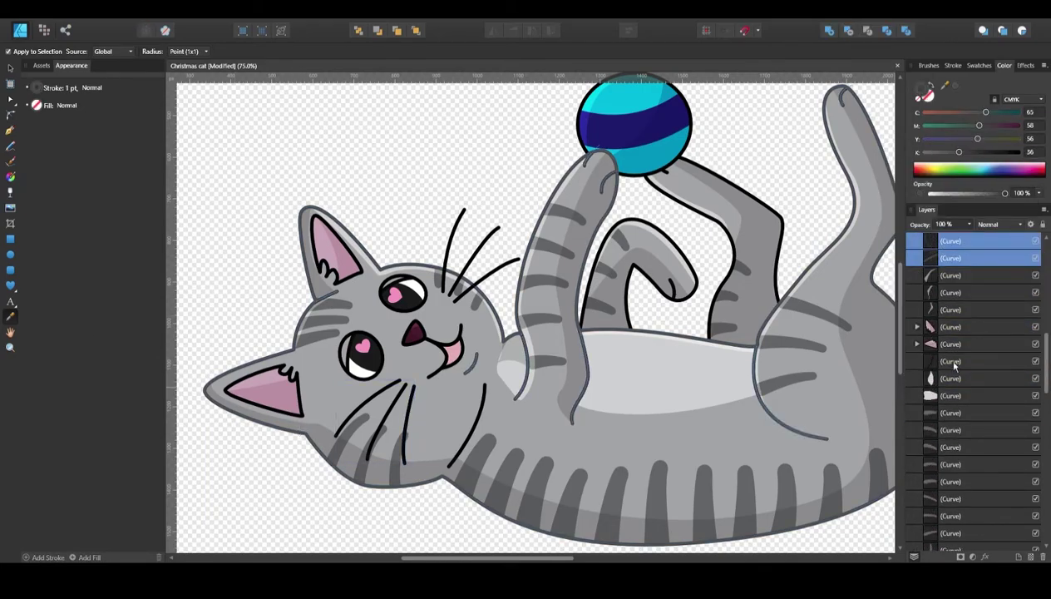
left_click(966, 415)
Recolour the leg and remaining inner line curves, then select the three whiskers.
left_click(953, 291)
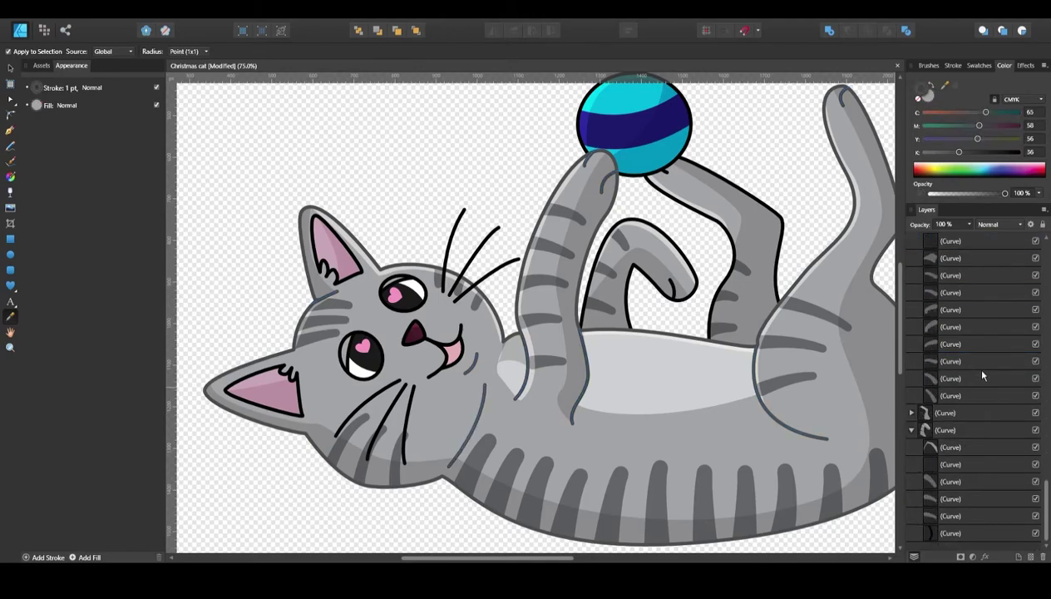
left_click(913, 416)
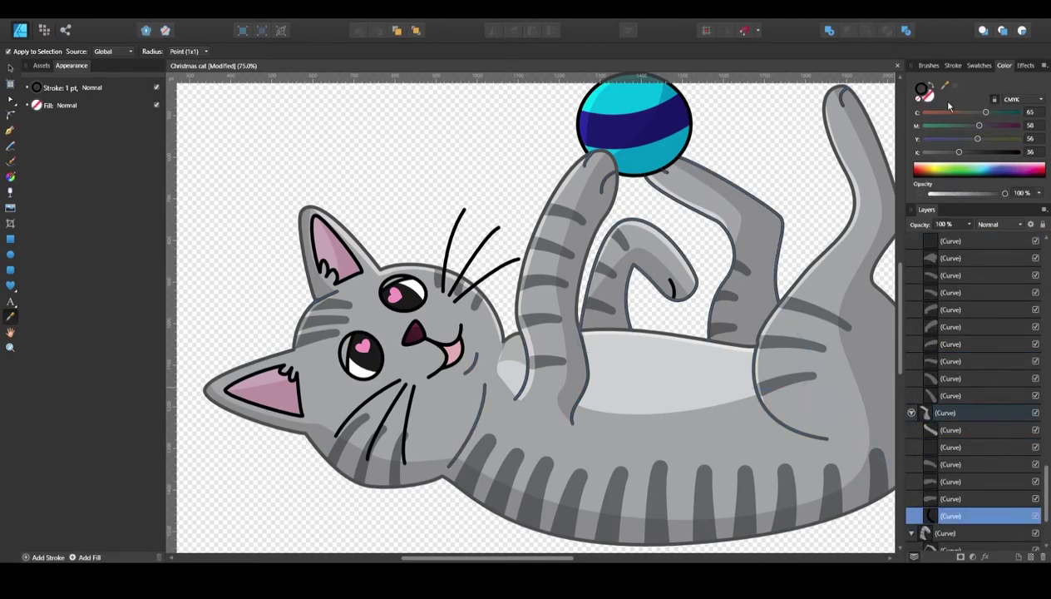
left_click(951, 534)
left_click(948, 498)
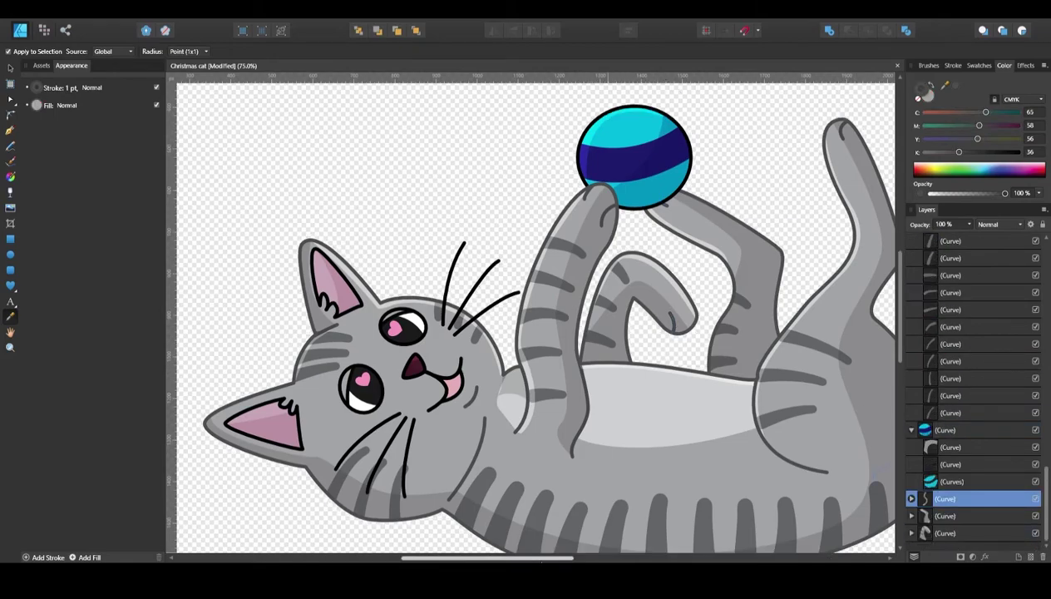
scroll(956, 374, "up", 5)
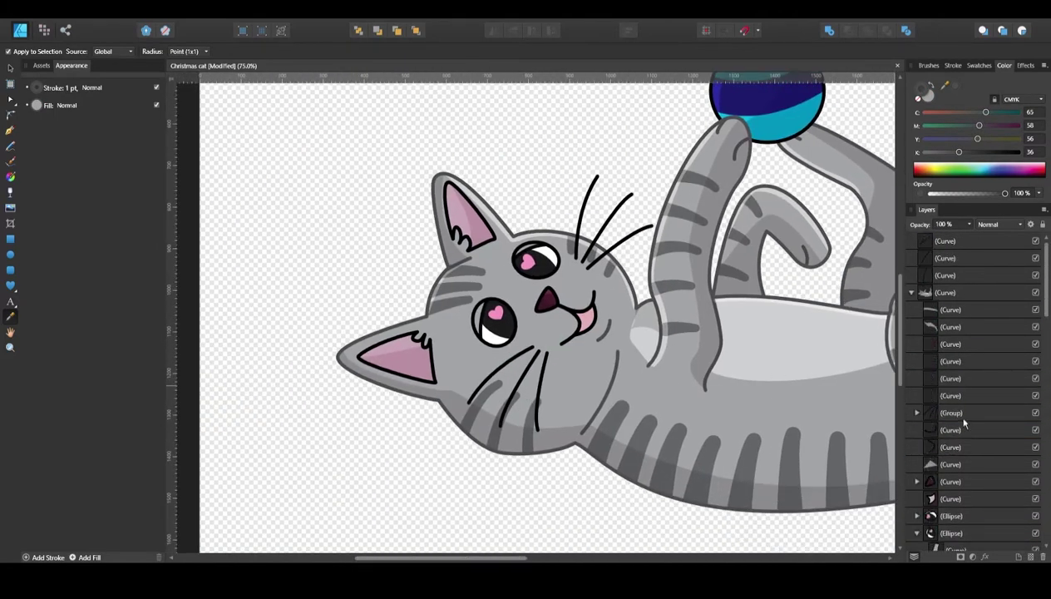
left_click(947, 275)
left_click(946, 241, "shift")
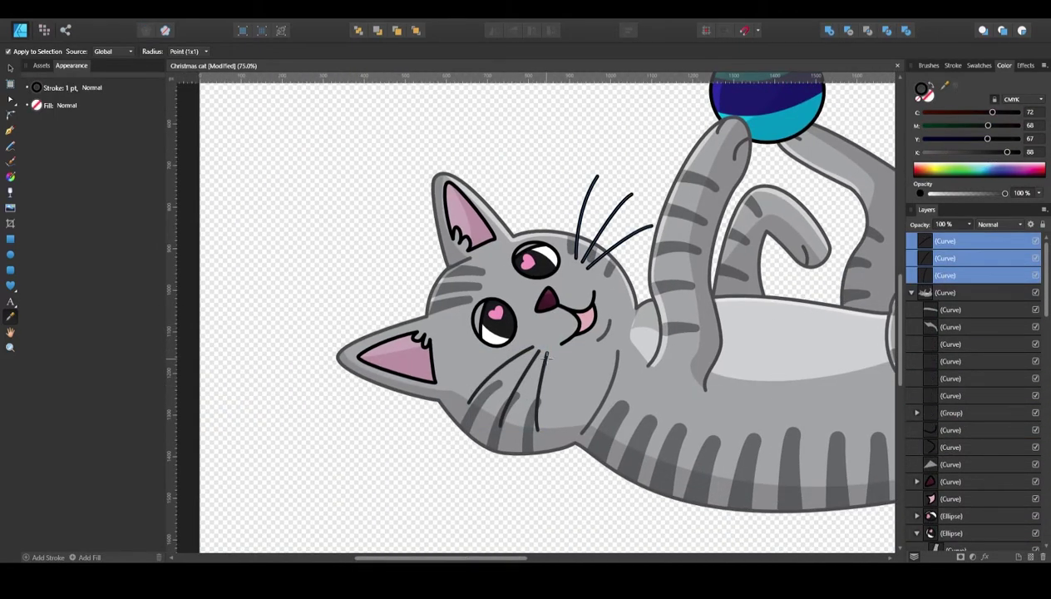
key("v")
left_click(242, 205)
scroll(945, 413, "down", 5)
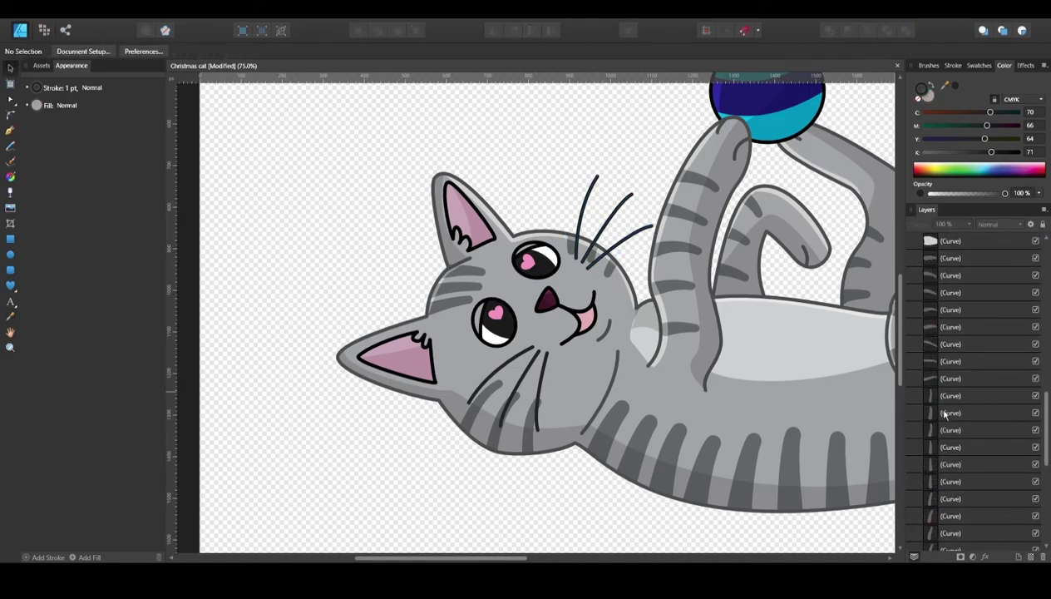
Sample a darker colour onto the two ear curves and select the mouth lines.
left_click(948, 275)
left_click(948, 292, "shift")
key("i")
left_click_drag(990, 152, 987, 155)
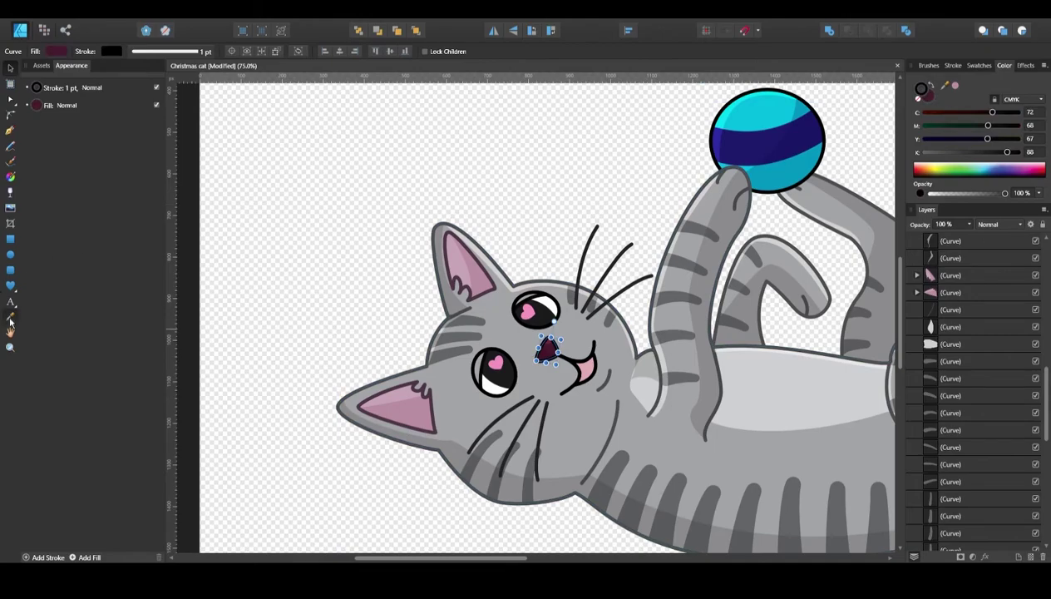
left_click(936, 344)
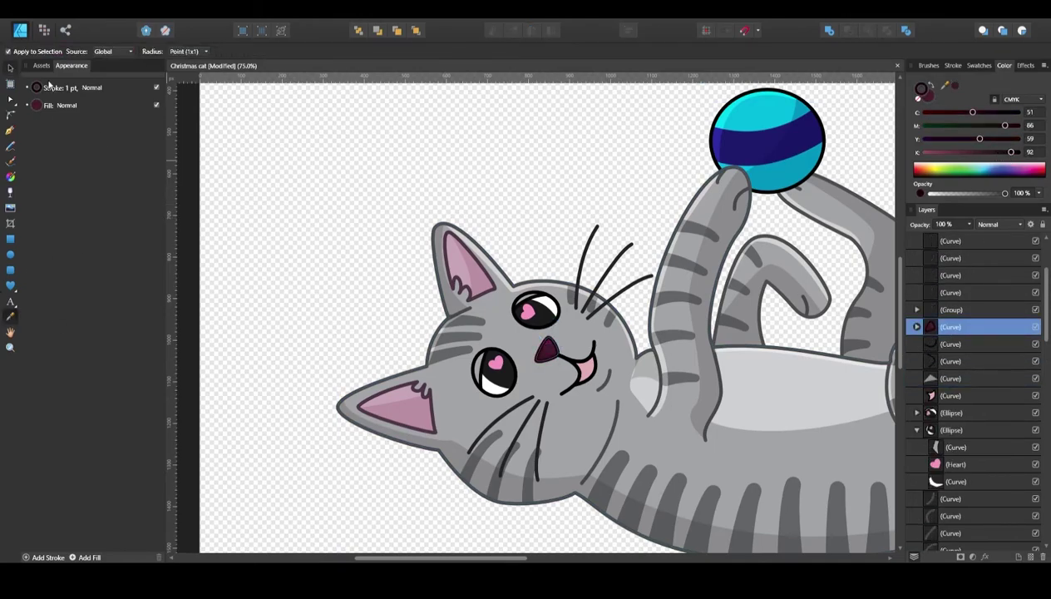
scroll(699, 462, "right", 5)
left_click(944, 361, "shift")
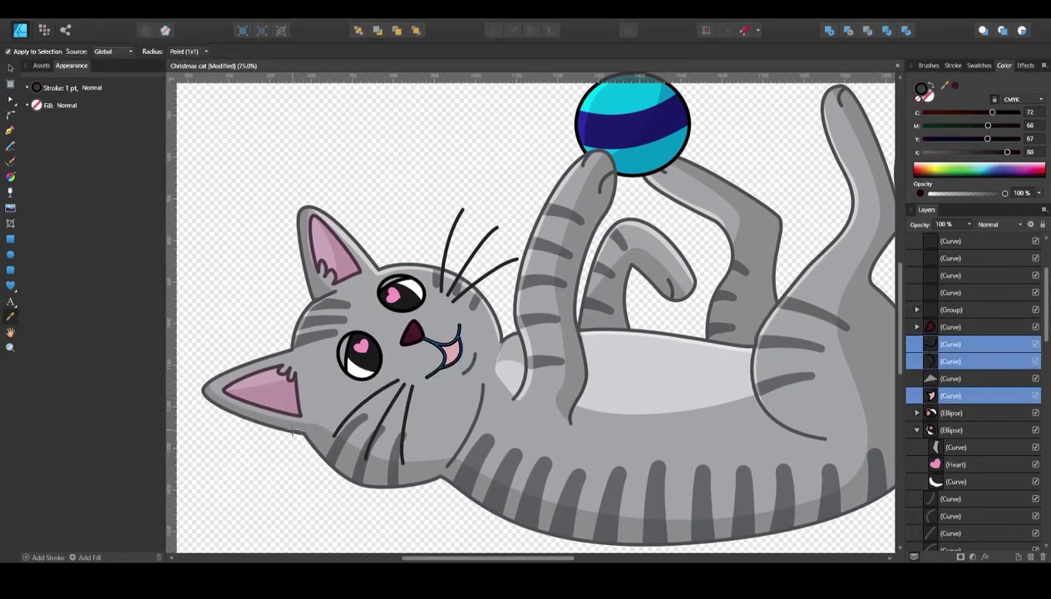
key("ctrl+d")
scroll(653, 315, "down", 5)
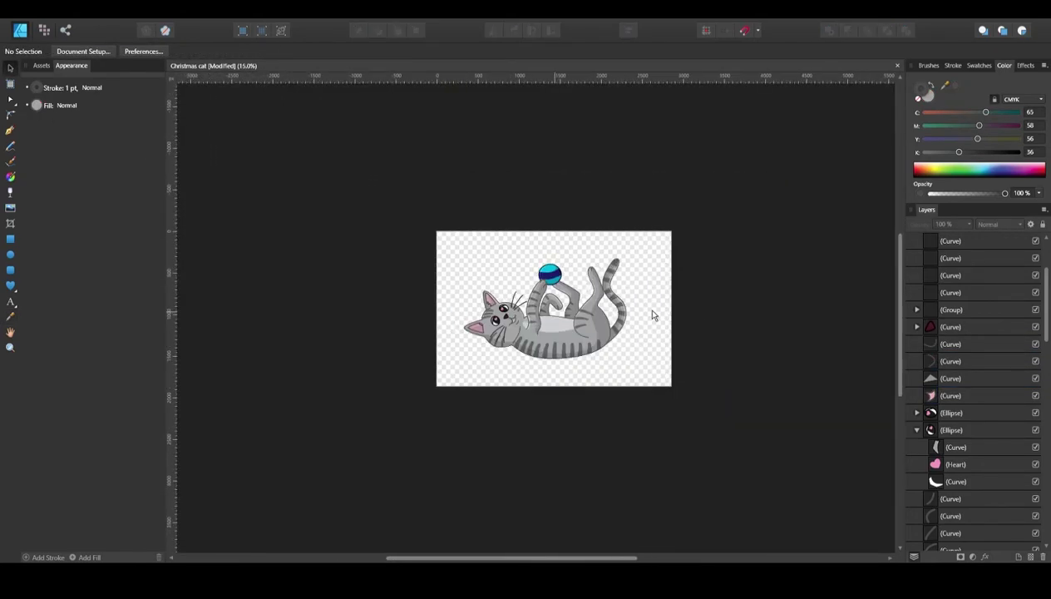
Draw a tiny dark grey ellipse dot just below the cat's nose.
scroll(653, 314, "up", 3)
scroll(653, 315, "up", 2)
scroll(665, 350, "down", 2)
left_click(678, 366)
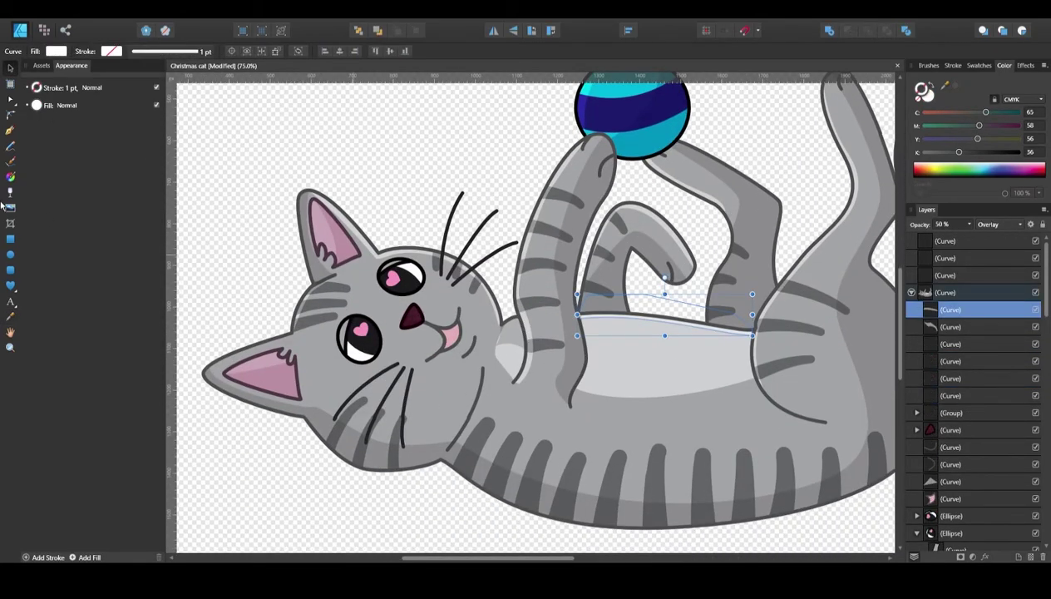
left_click(10, 253)
scroll(416, 333, "up", 4)
left_click_drag(385, 328, 403, 347)
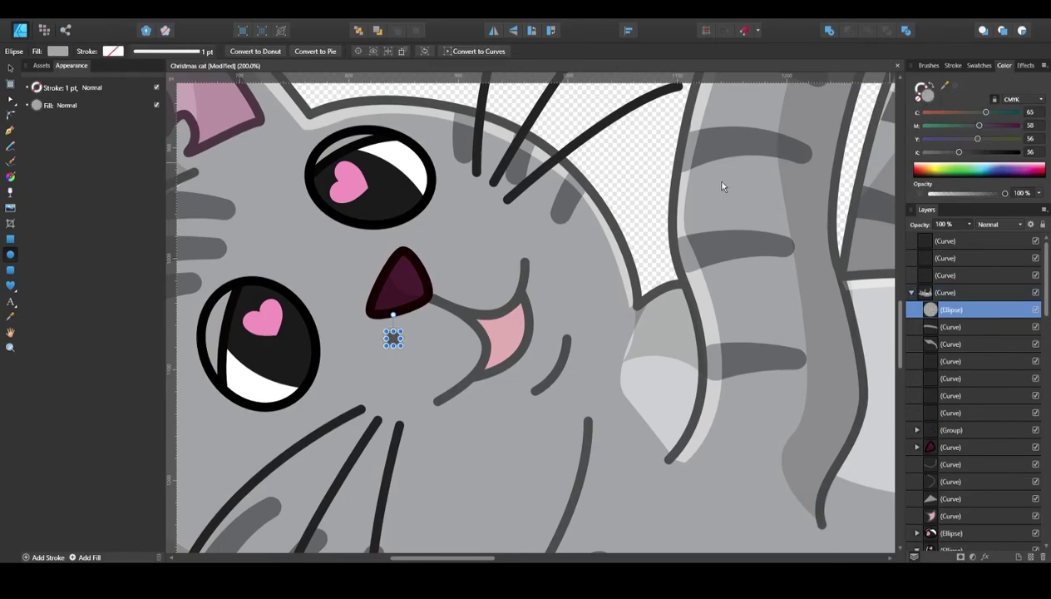
Duplicate the dot with Ctrl+J into six muzzle dots, then zoom out to the whole cat.
key("ctrl+j")
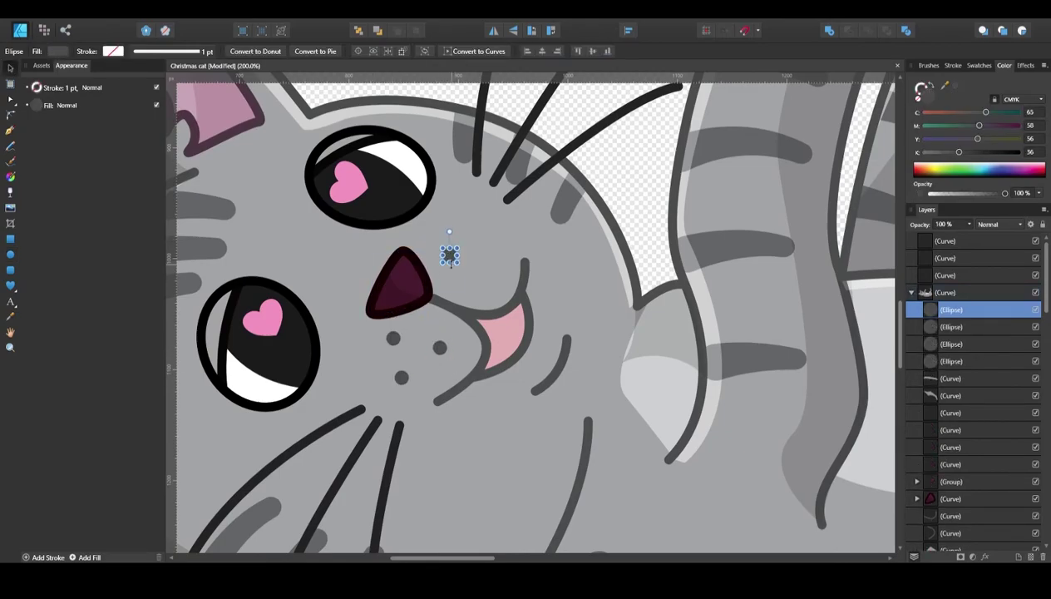
scroll(485, 241, "down", 5)
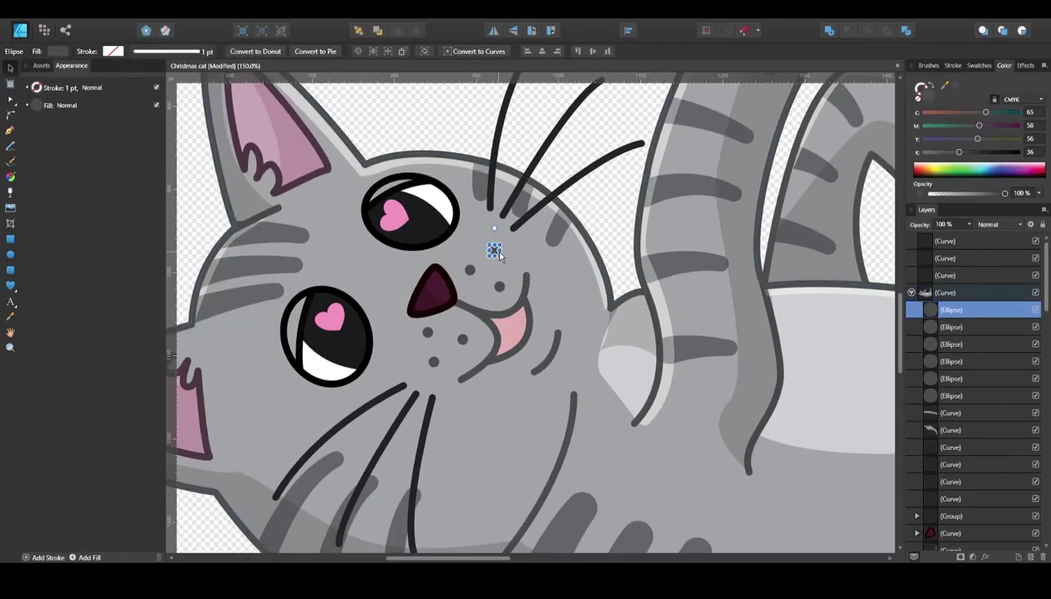
key("ctrl+d")
scroll(610, 216, "down", 4)
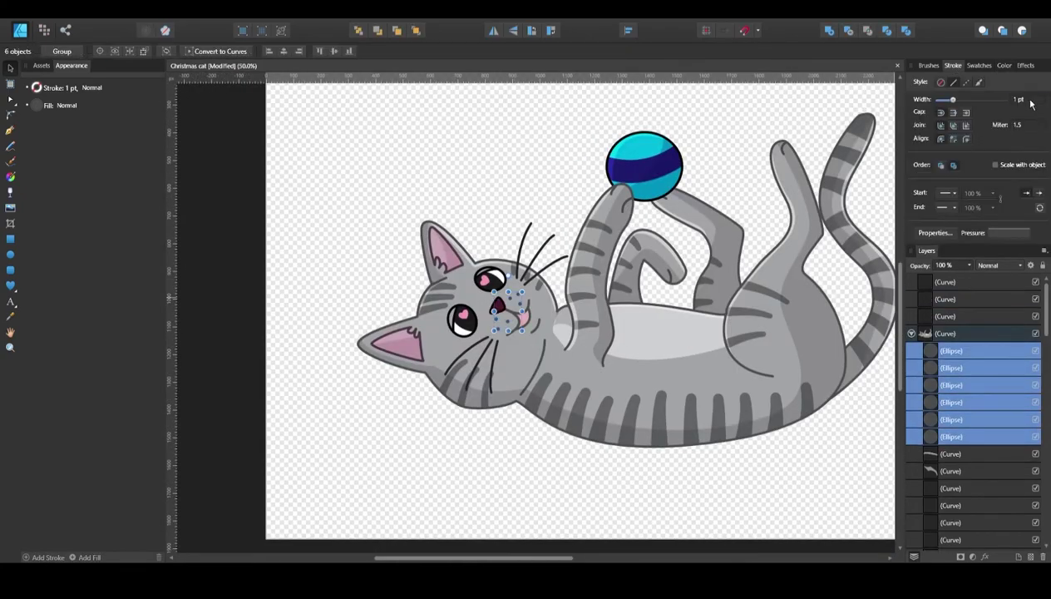
scroll(575, 140, "down", 2)
scroll(488, 263, "up", 6)
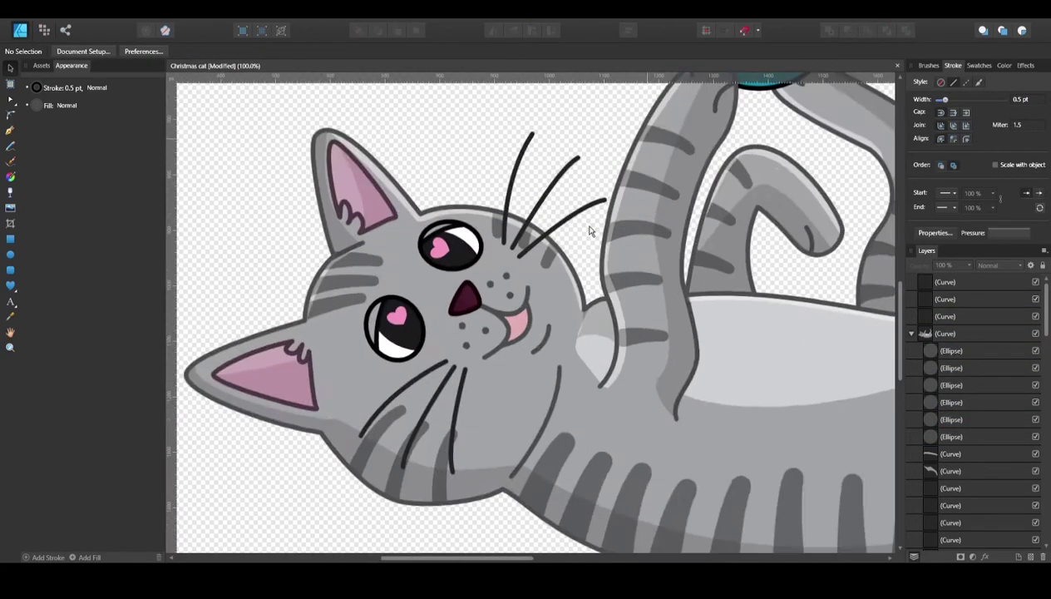
scroll(486, 265, "down", 2)
key("ctrl+d")
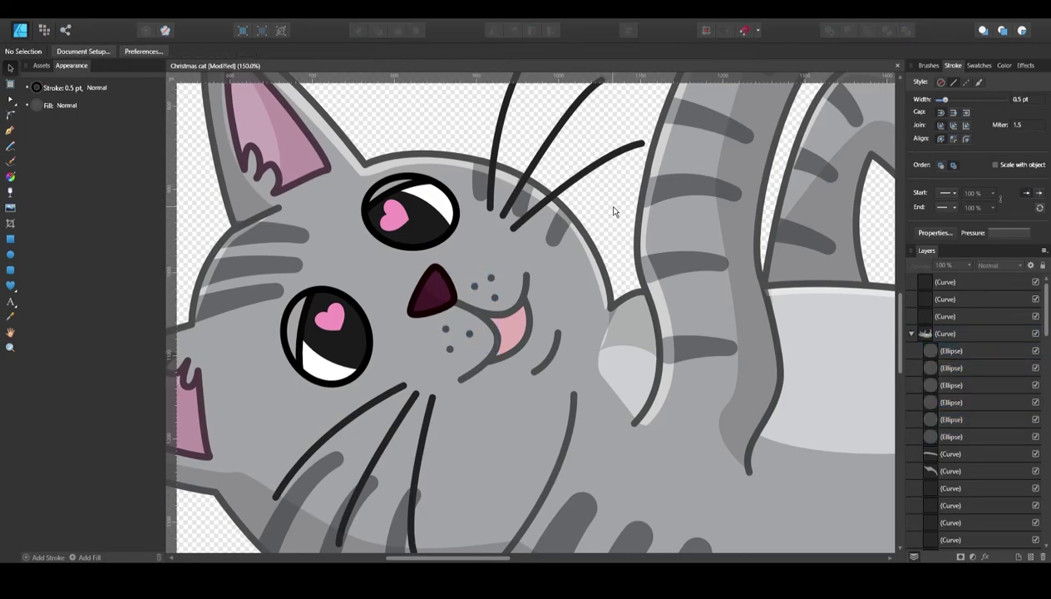
scroll(613, 211, "down", 3)
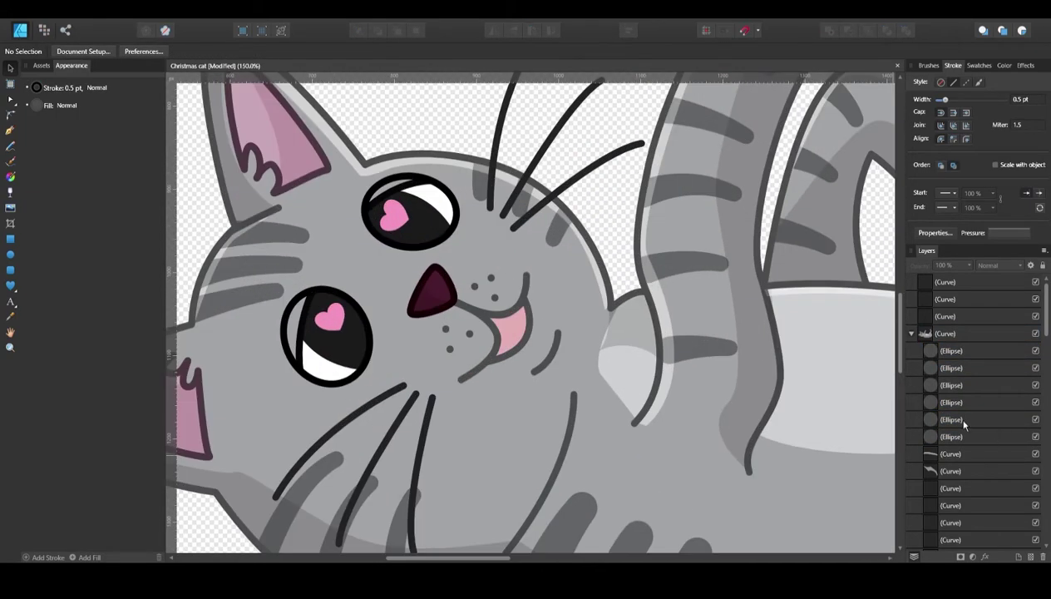
Try a dark mauve pen shape over the tongue, then delete it and deselect.
left_click(945, 334)
left_click(934, 366)
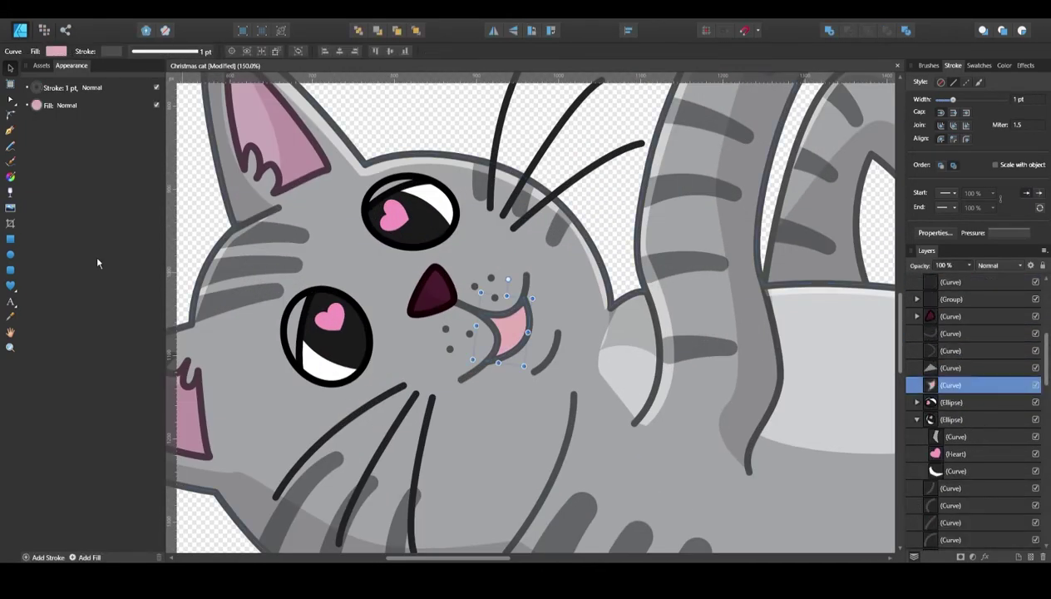
key("p")
left_click(1004, 65)
left_click_drag(945, 86, 984, 239)
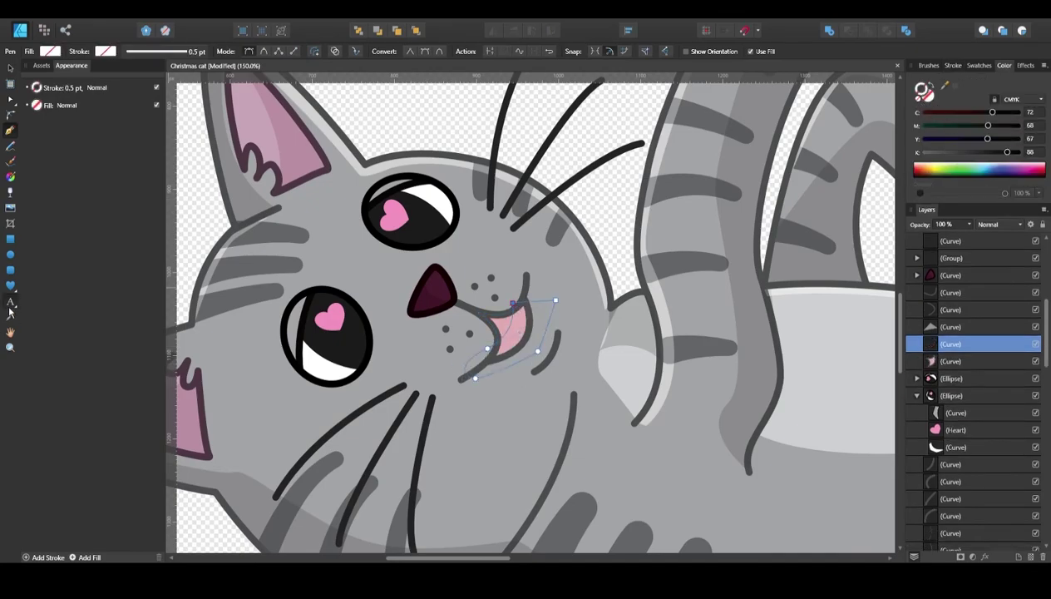
key("Delete")
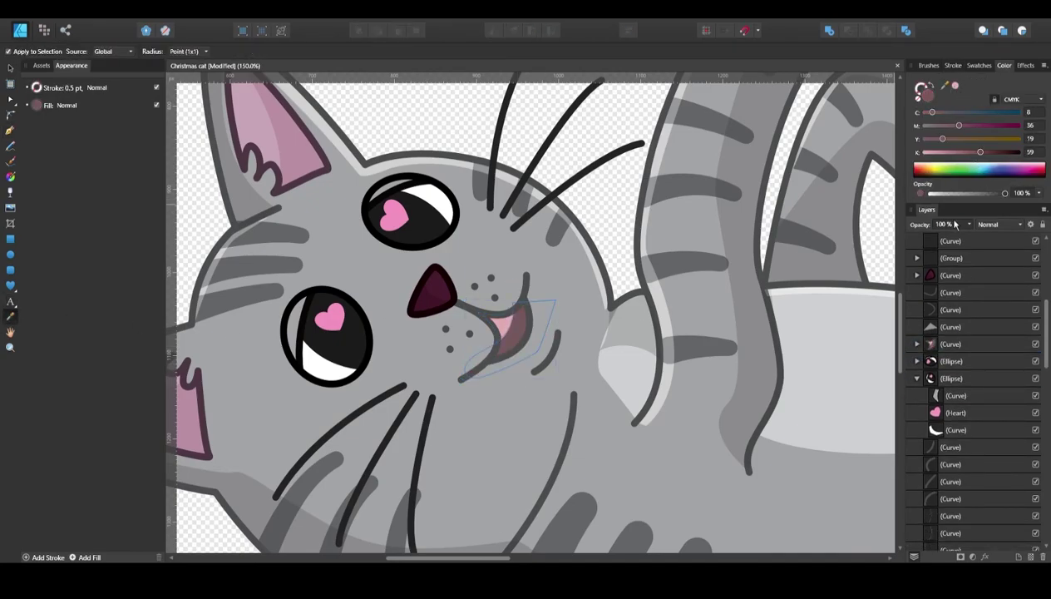
key("ctrl+d")
Zoom out to the whole cat and sample the ball stripe and eye colours.
key("ctrl+0")
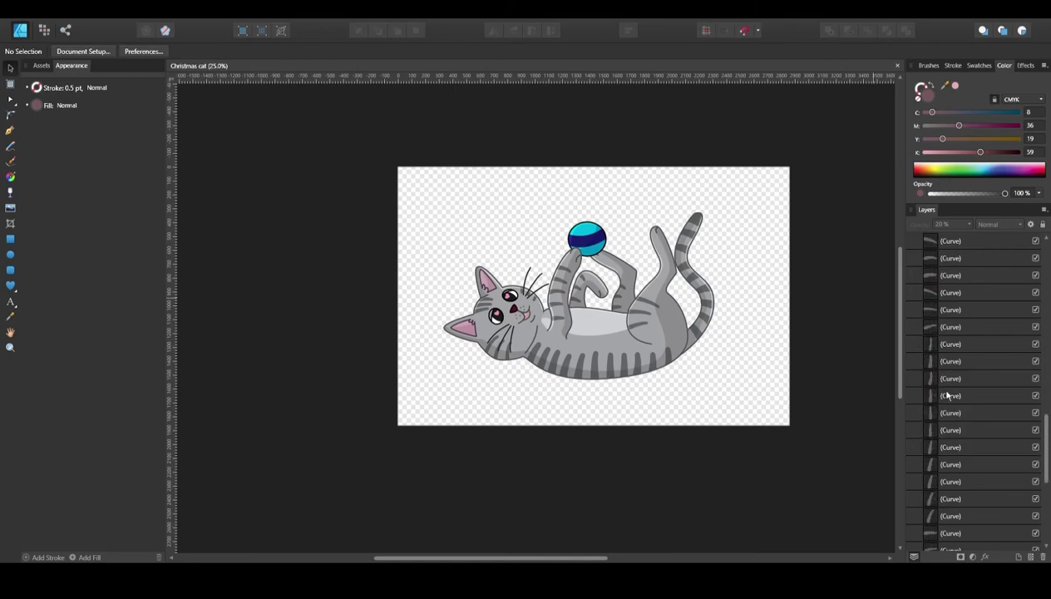
scroll(965, 360, "down", 5)
left_click(951, 430)
key("i")
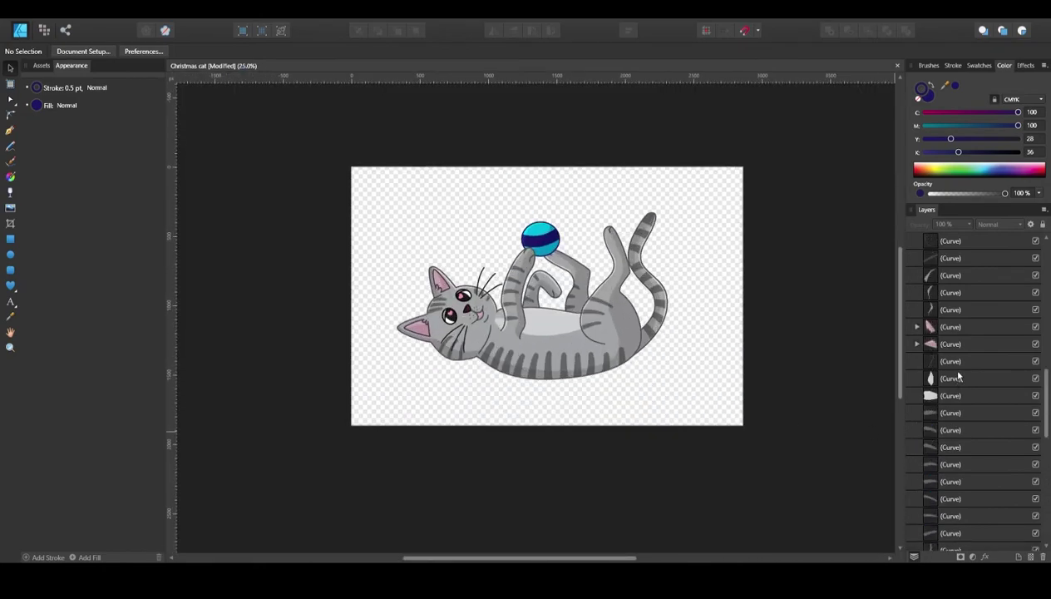
left_click(956, 379)
key("i")
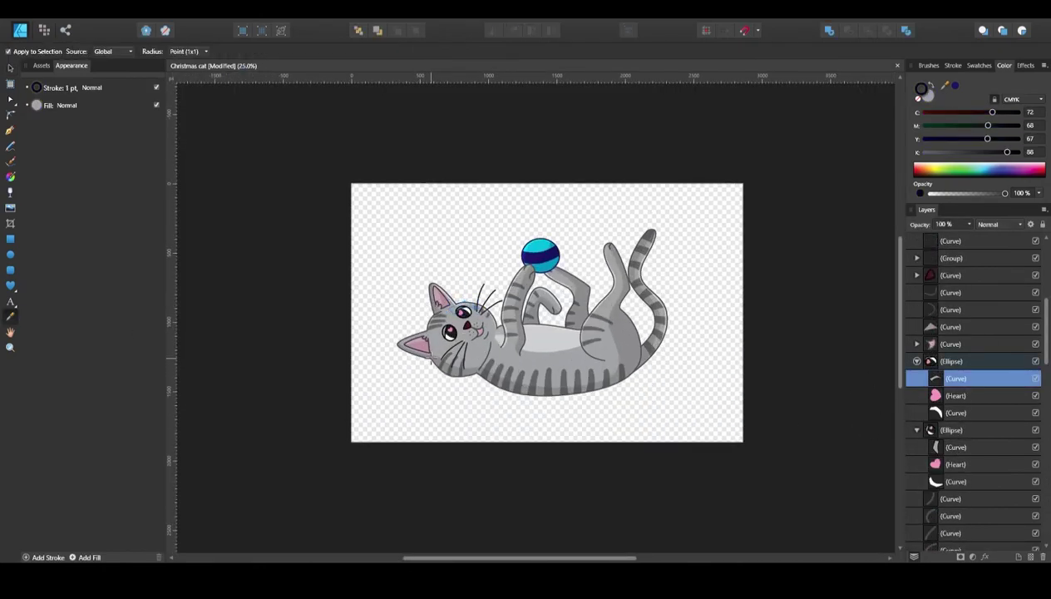
key("v")
left_click(803, 415)
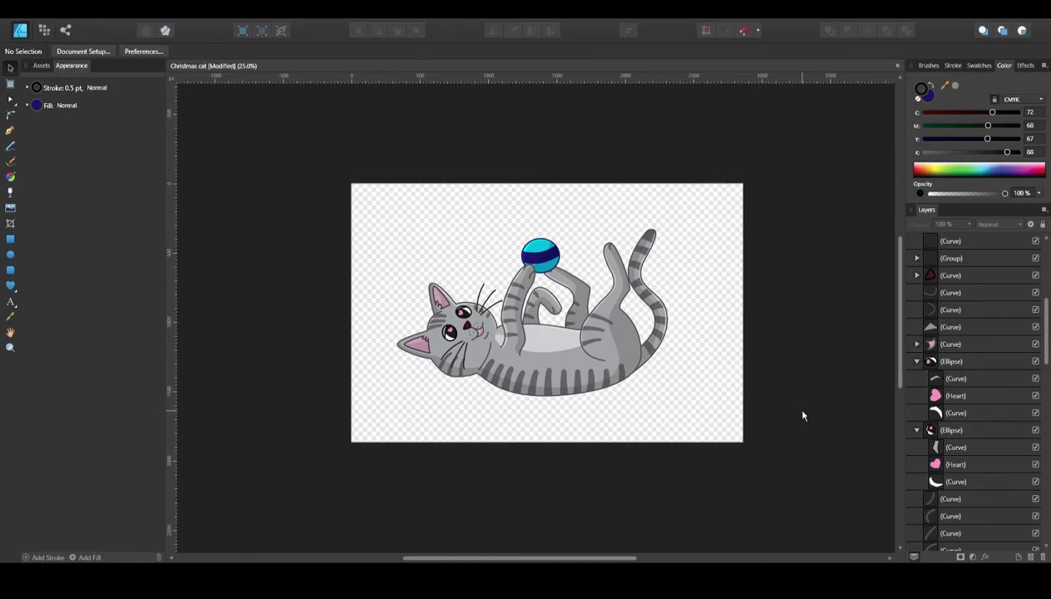